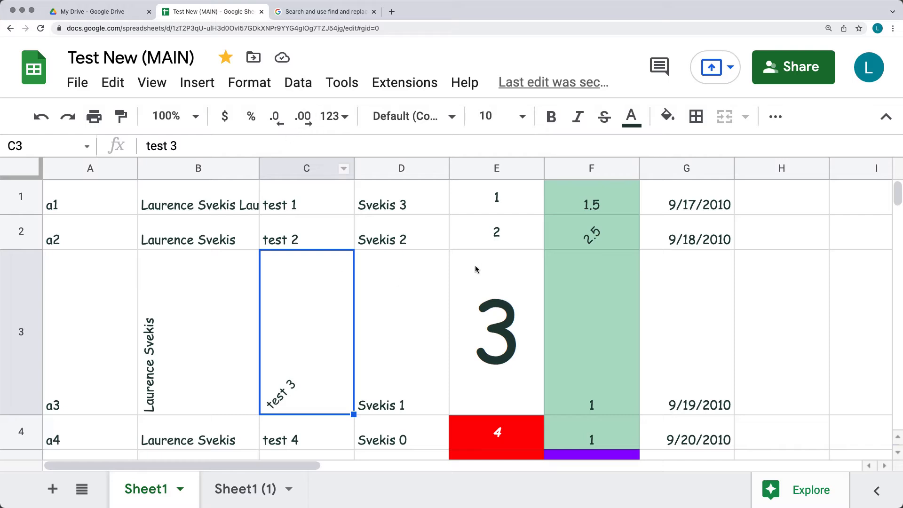
- Display the numbers in cells E2:E3 with two decimal places
{"action": "left_click_drag", "start_coordinate": [493, 226], "coordinate": [489, 328]}
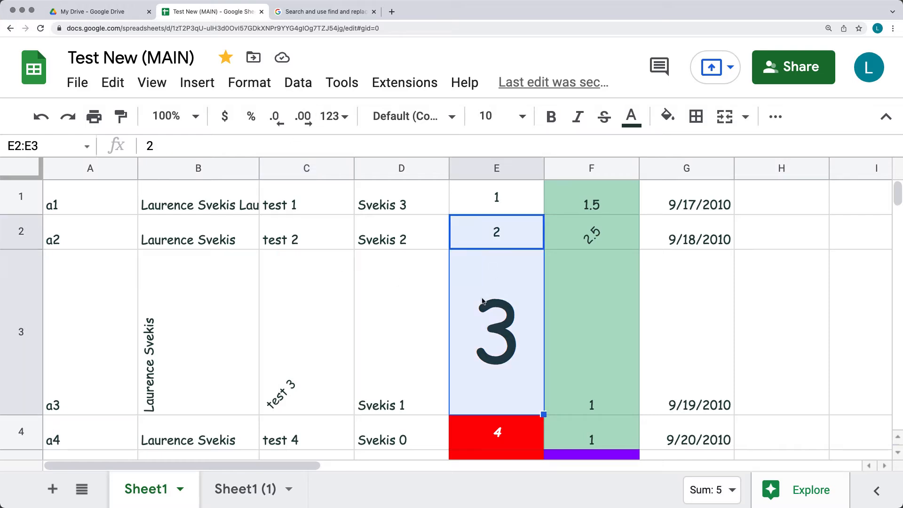
{"action": "left_click", "coordinate": [304, 118]}
{"action": "left_click", "coordinate": [304, 118]}
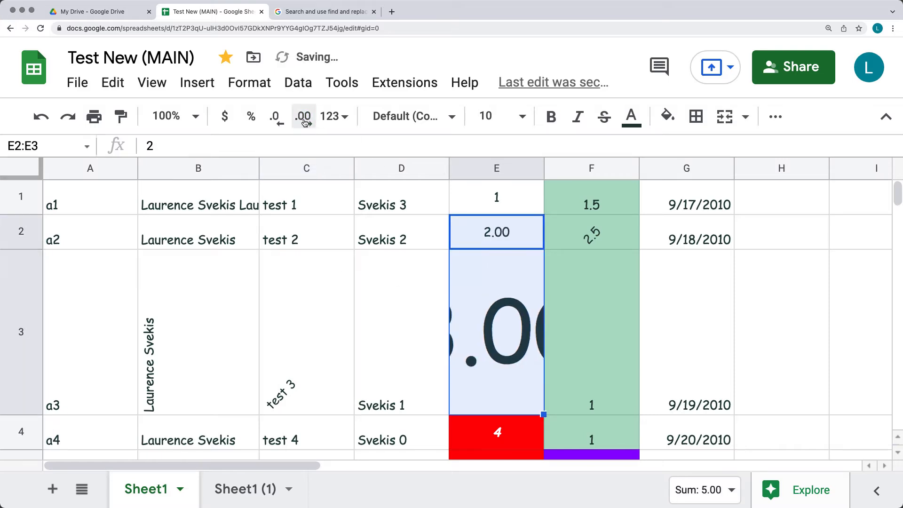
- Make the numbers in E2:E3 bold and fill both cells with light pink
{"action": "left_click", "coordinate": [410, 118]}
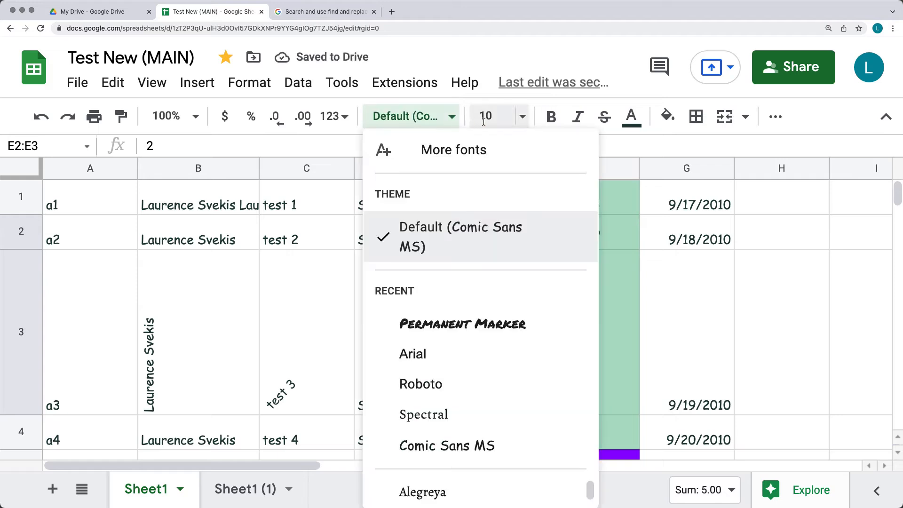
{"action": "left_click", "coordinate": [523, 117]}
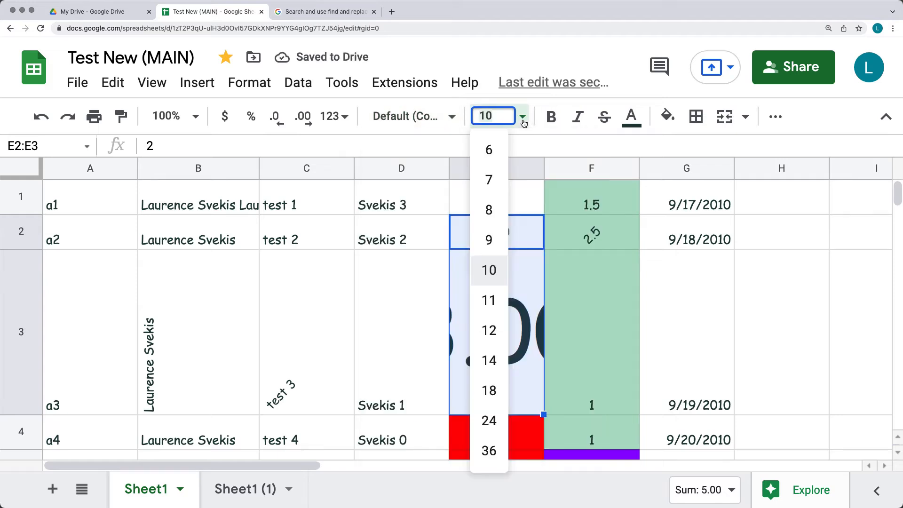
{"action": "left_click", "coordinate": [548, 121]}
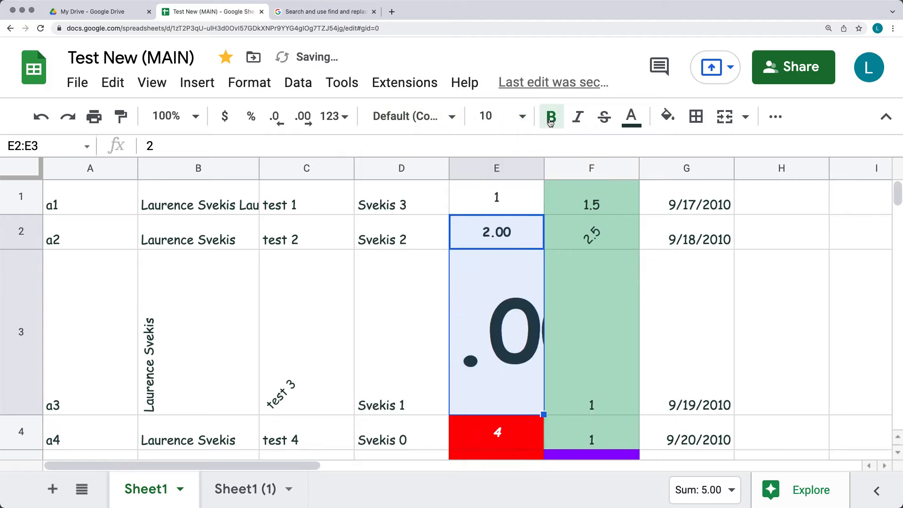
{"action": "left_click", "coordinate": [673, 119]}
{"action": "left_click", "coordinate": [737, 262]}
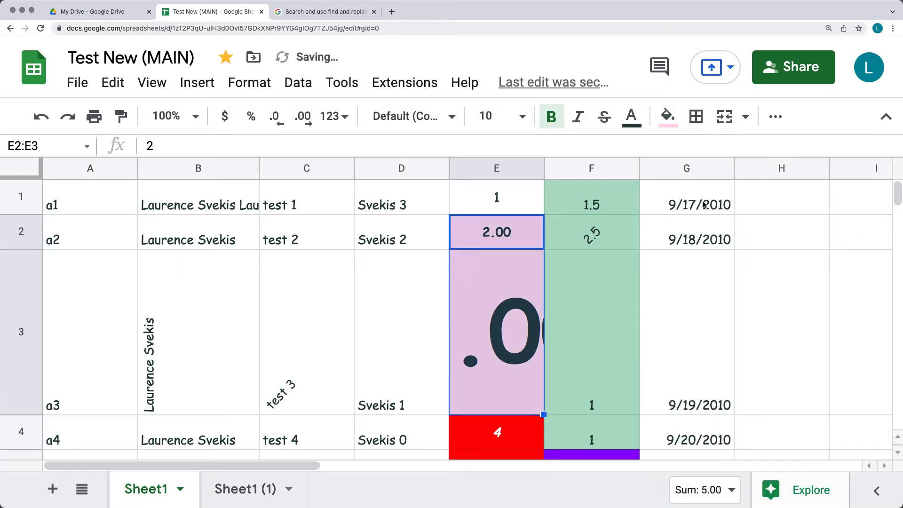
- Align the contents of E2:E3 to the left horizontally and to the top vertically
{"action": "left_click", "coordinate": [696, 116]}
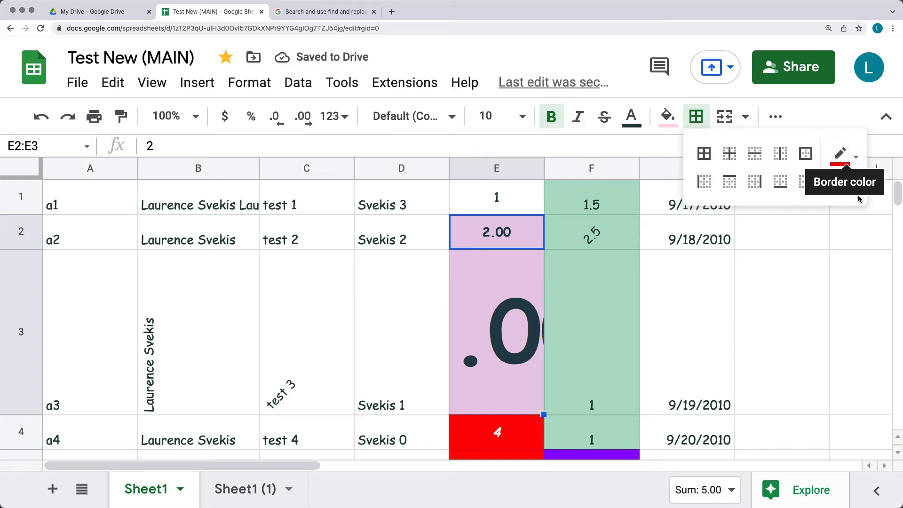
{"action": "left_click", "coordinate": [747, 121]}
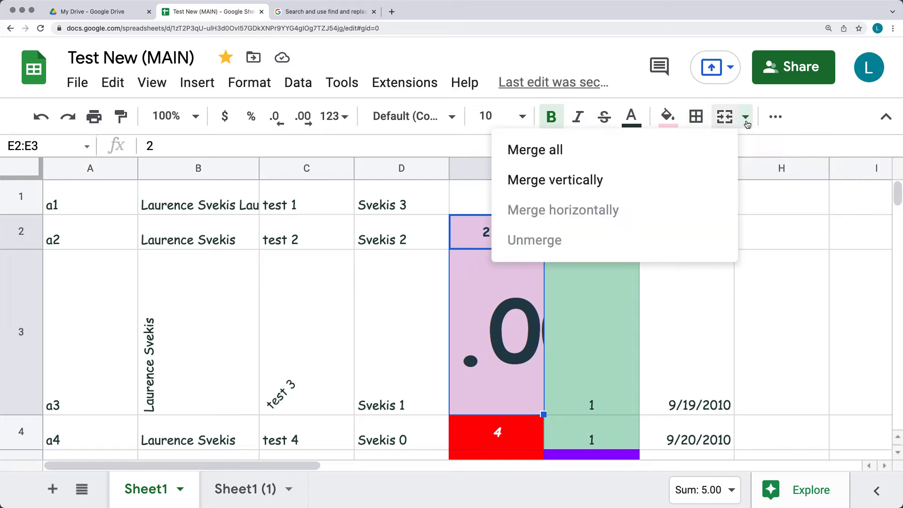
{"action": "left_click", "coordinate": [776, 118]}
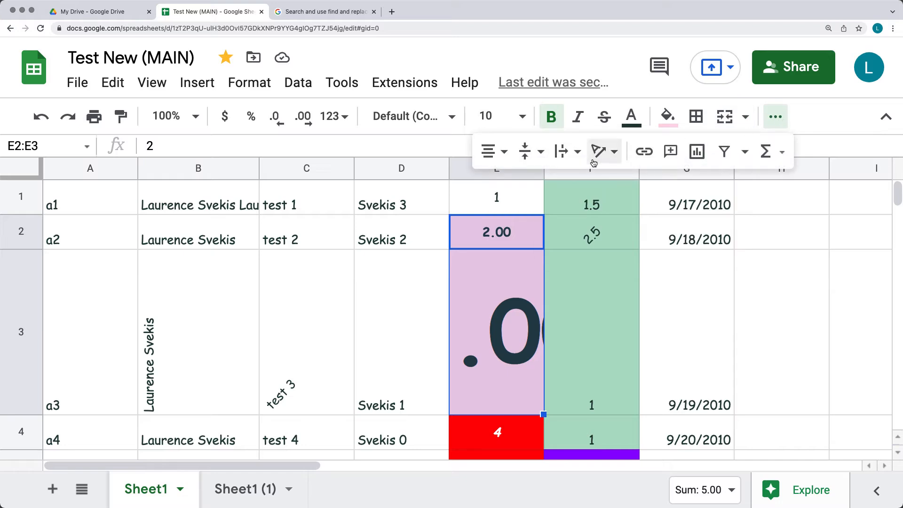
{"action": "left_click", "coordinate": [490, 152]}
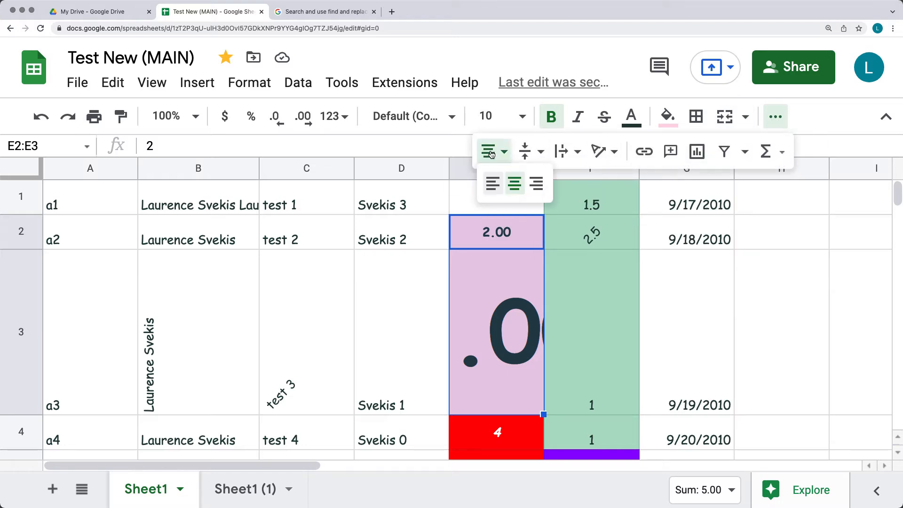
{"action": "left_click", "coordinate": [489, 182]}
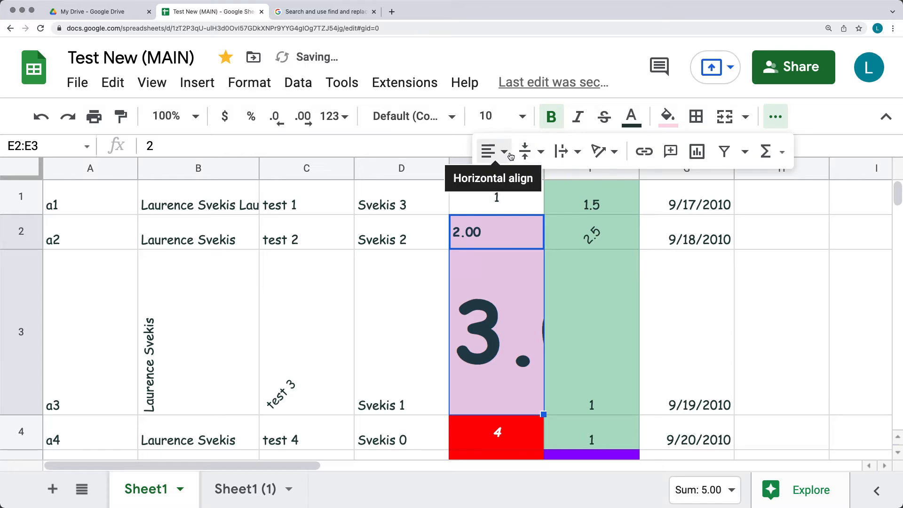
{"action": "left_click", "coordinate": [525, 152]}
{"action": "left_click", "coordinate": [529, 185]}
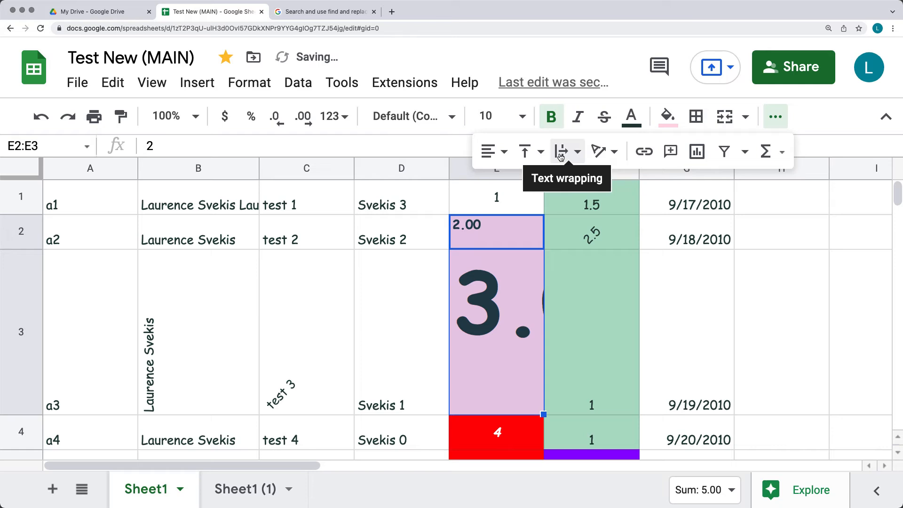
- Rotate the text in E2:E3 so that it tilts down
{"action": "left_click", "coordinate": [595, 156]}
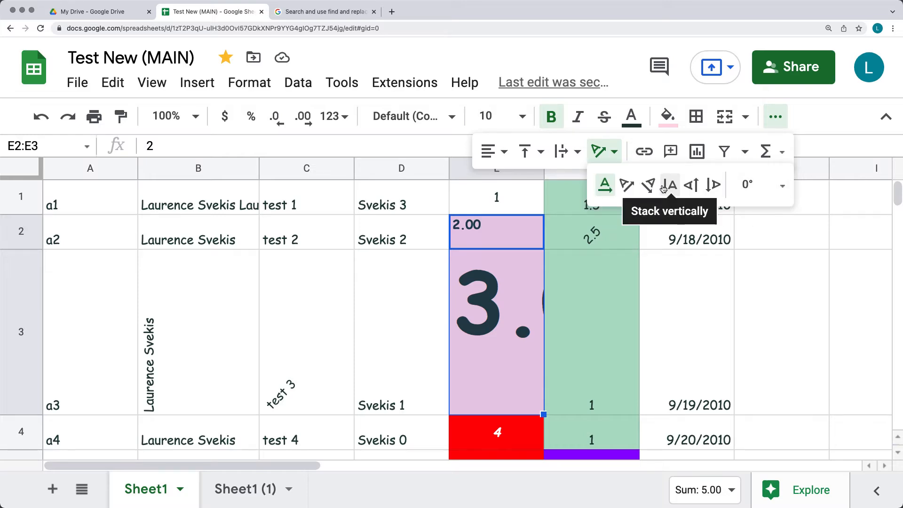
{"action": "left_click", "coordinate": [648, 185]}
{"action": "left_click", "coordinate": [401, 310]}
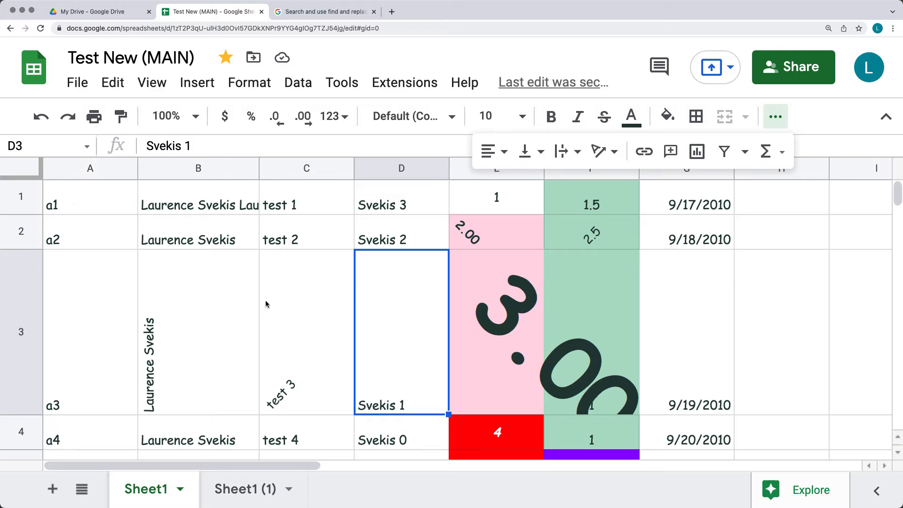
- Open the conditional format rules for cell F3 and compare them with the coloured cells in columns E and F
{"action": "left_click", "coordinate": [549, 306]}
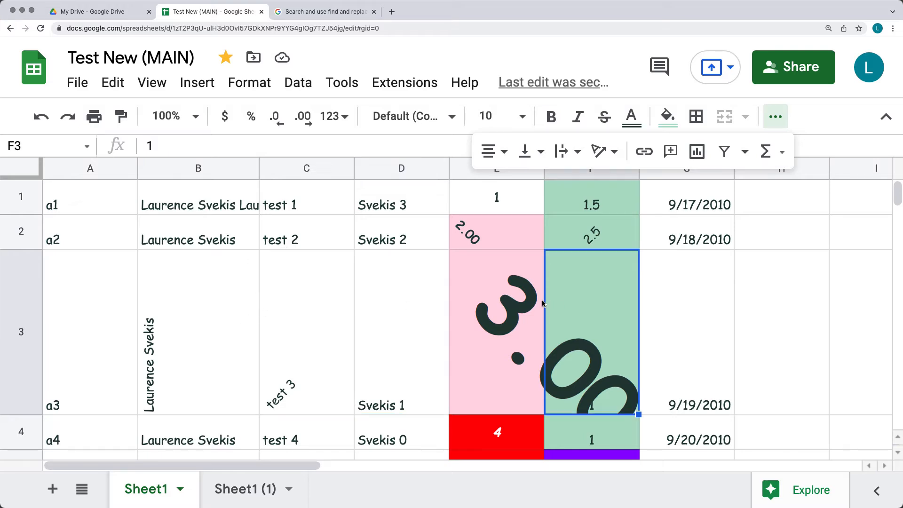
{"action": "left_click", "coordinate": [250, 85]}
{"action": "left_click", "coordinate": [289, 406]}
{"action": "mouse_move", "coordinate": [859, 252]}
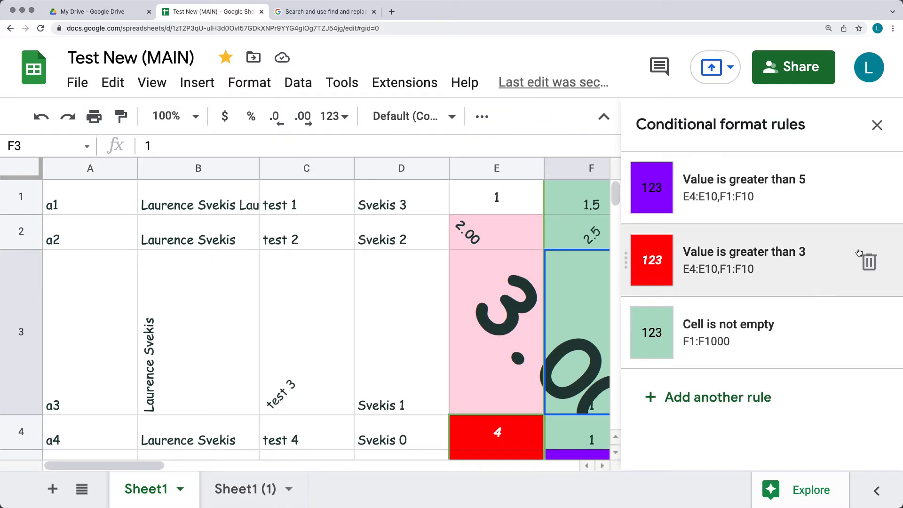
{"action": "scroll", "coordinate": [344, 345], "scroll_direction": "down", "scroll_amount": 2}
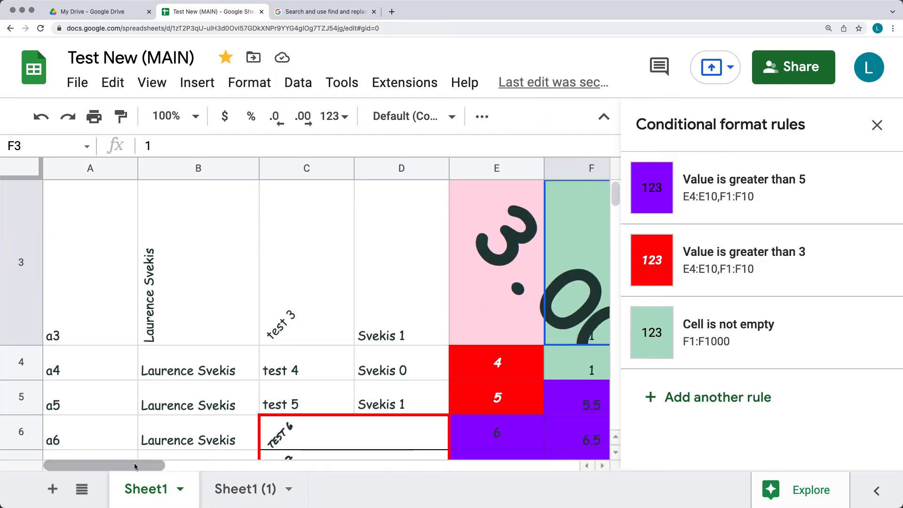
{"action": "left_click_drag", "start_coordinate": [134, 466], "coordinate": [192, 466]}
{"action": "scroll", "coordinate": [446, 316], "scroll_direction": "down", "scroll_amount": 3}
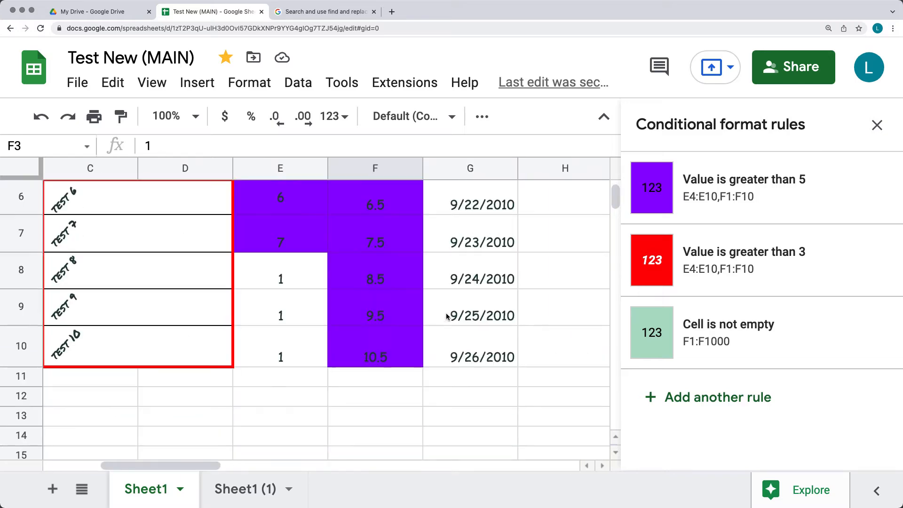
{"action": "scroll", "coordinate": [447, 316], "scroll_direction": "up", "scroll_amount": 3}
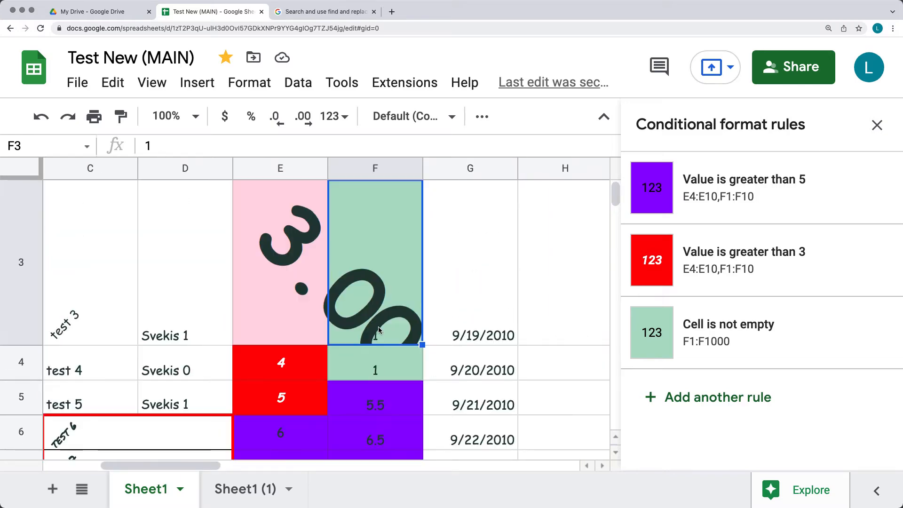
{"action": "mouse_move", "coordinate": [749, 233]}
{"action": "mouse_move", "coordinate": [773, 204]}
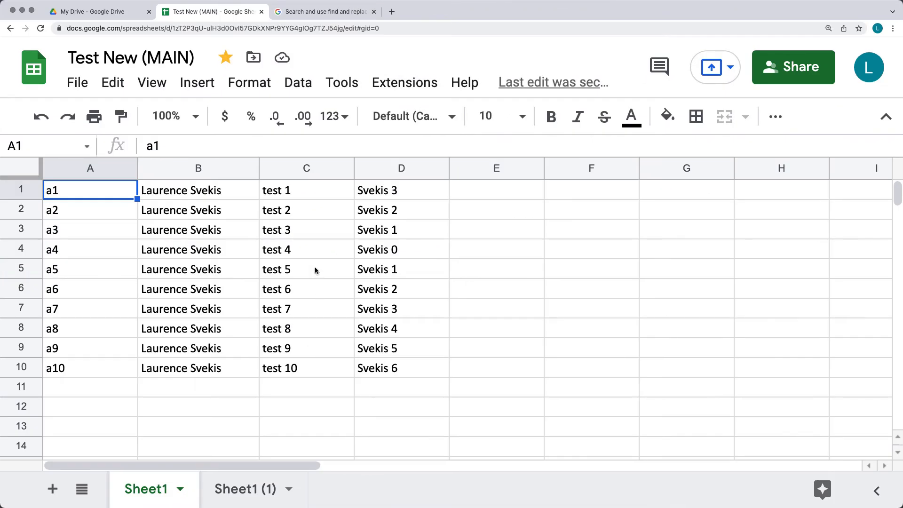
{"action": "left_click", "coordinate": [305, 249]}
{"action": "left_click_drag", "start_coordinate": [295, 232], "coordinate": [403, 274]}
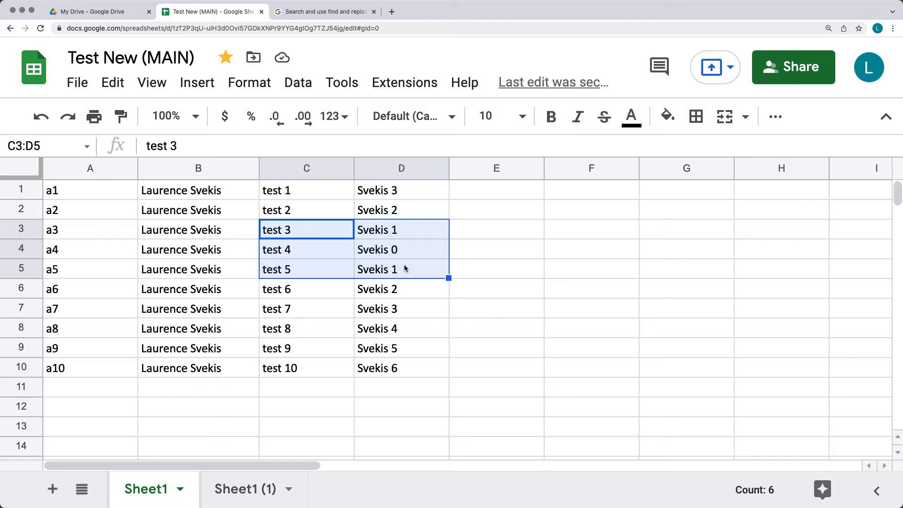
{"action": "left_click", "coordinate": [251, 84]}
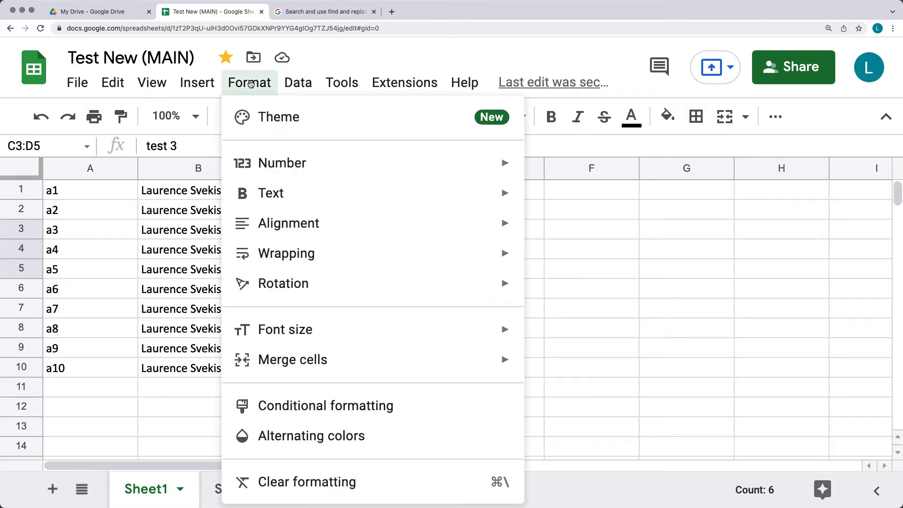
{"action": "mouse_move", "coordinate": [259, 154]}
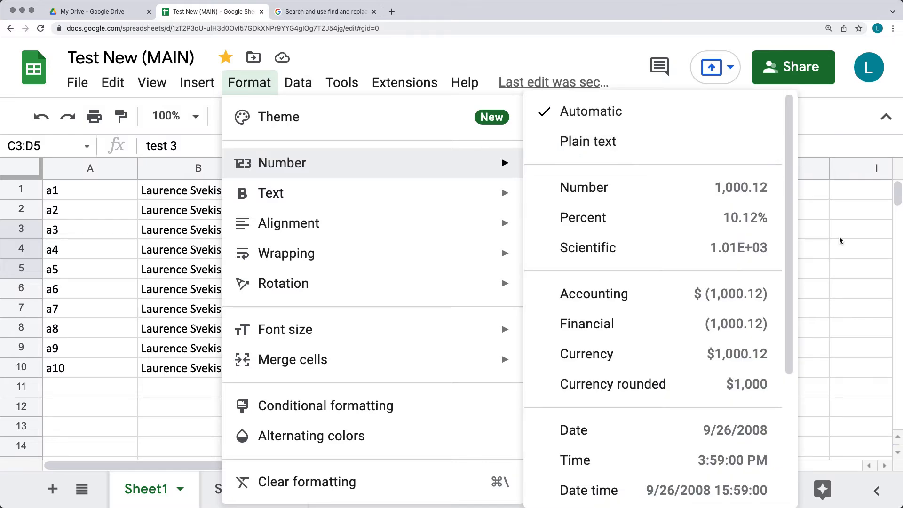
{"action": "left_click", "coordinate": [827, 236]}
- Enter the numbers 1, 2, 3 and 4 in cells E1 through E4
{"action": "left_click", "coordinate": [468, 190]}
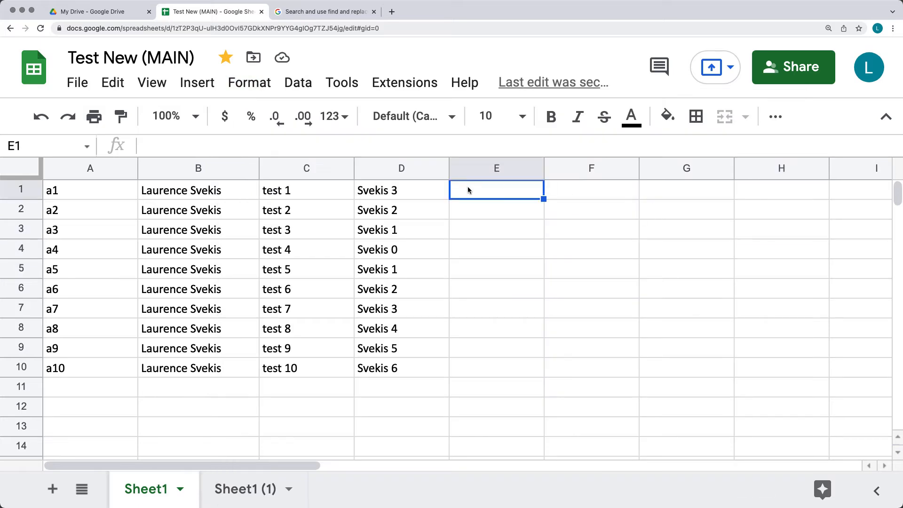
{"action": "type", "text": "1"}
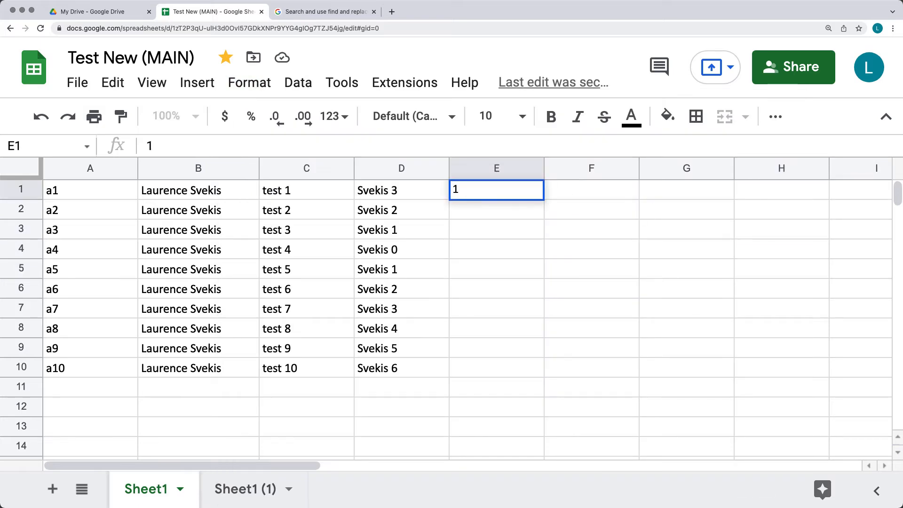
{"action": "key", "text": "Return"}
{"action": "type", "text": "2"}
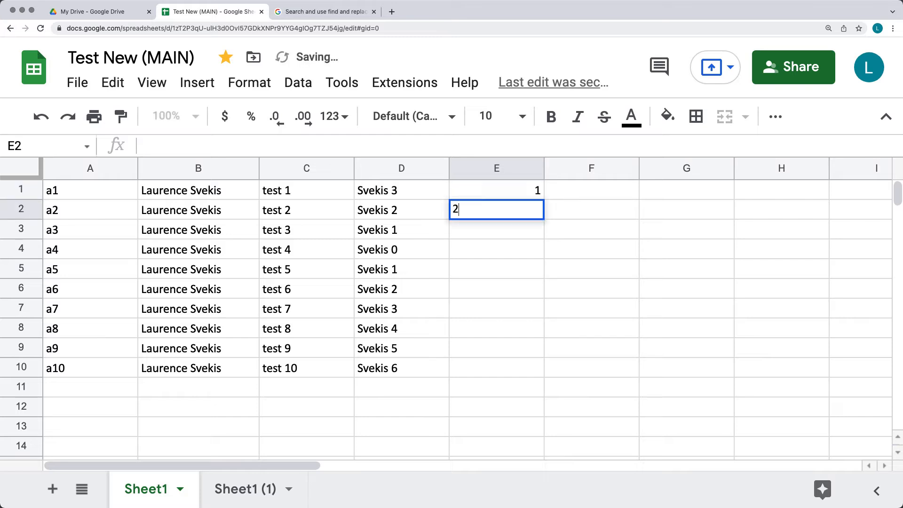
{"action": "key", "text": "Return"}
{"action": "type", "text": "3"}
{"action": "key", "text": "Return"}
{"action": "type", "text": "4"}
{"action": "left_click", "coordinate": [519, 208]}
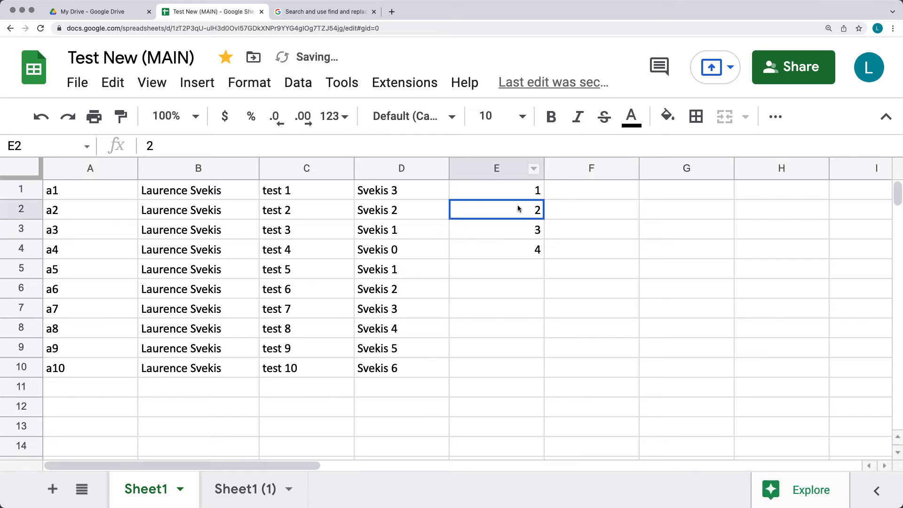
- Enter 1.5 in cell F1 and 2.5 in cell F2
{"action": "left_click", "coordinate": [595, 192]}
{"action": "type", "text": "1/5"}
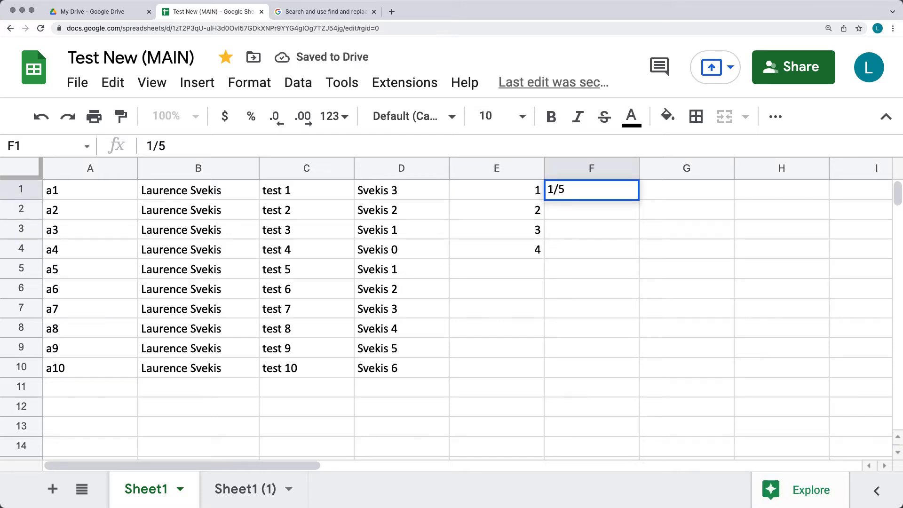
{"action": "key", "text": "BackSpace"}
{"action": "key", "text": "BackSpace"}
{"action": "type", "text": ".5"}
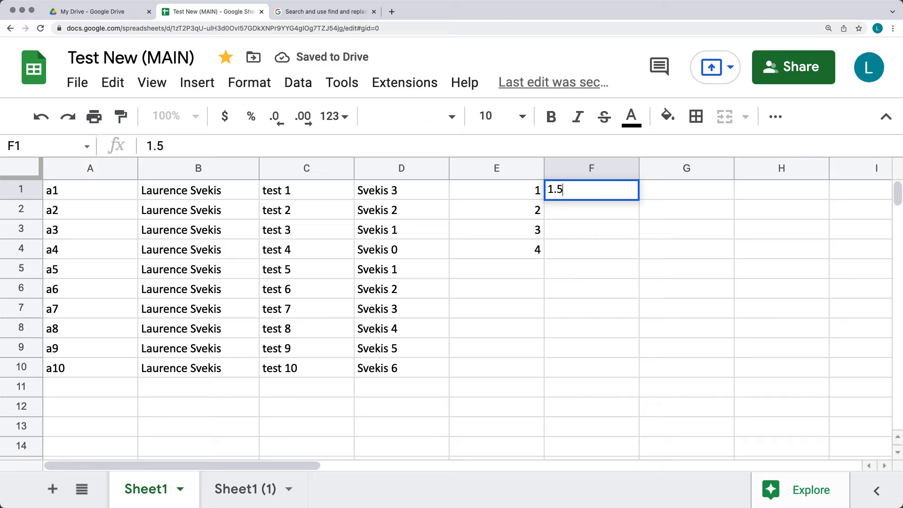
{"action": "key", "text": "Return"}
{"action": "type", "text": "2.5"}
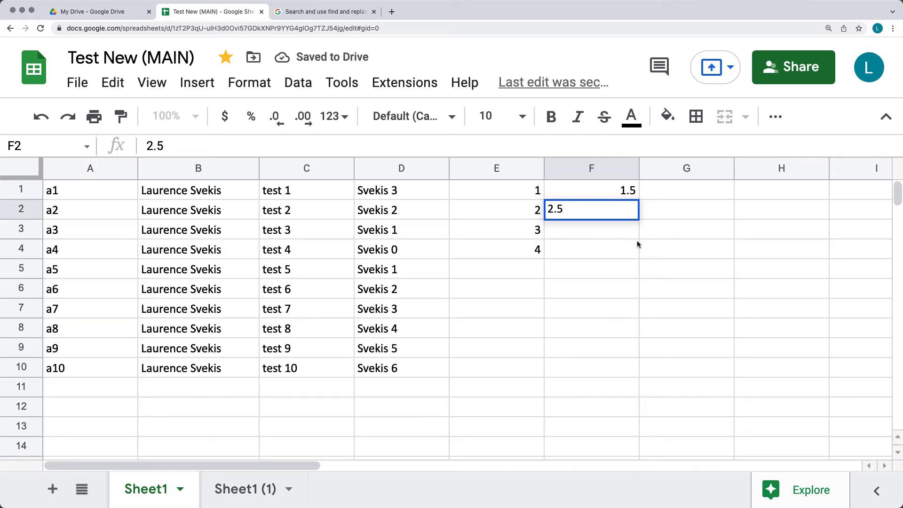
{"action": "left_click_drag", "start_coordinate": [635, 242], "coordinate": [630, 230]}
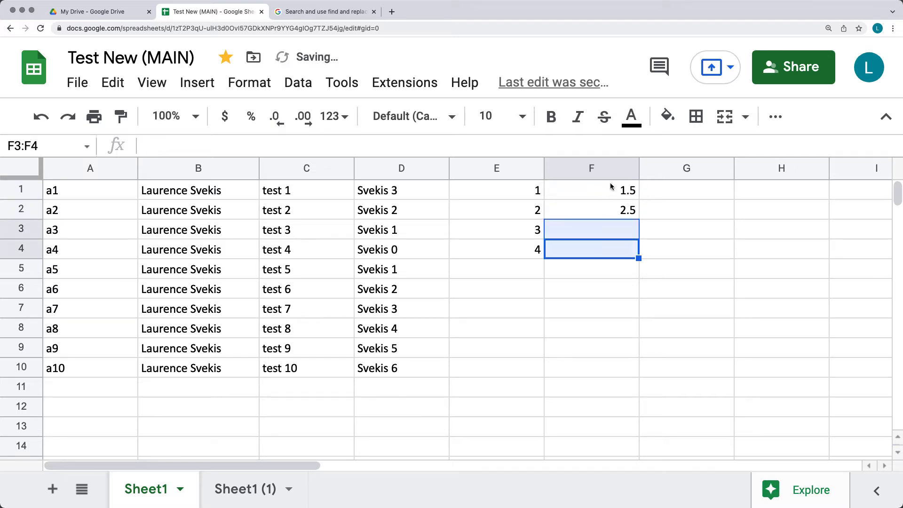
- Extend the number series in columns F and E down to row 10
{"action": "left_click_drag", "start_coordinate": [610, 186], "coordinate": [623, 369]}
{"action": "left_click", "coordinate": [508, 232]}
{"action": "left_click_drag", "start_coordinate": [513, 198], "coordinate": [532, 376]}
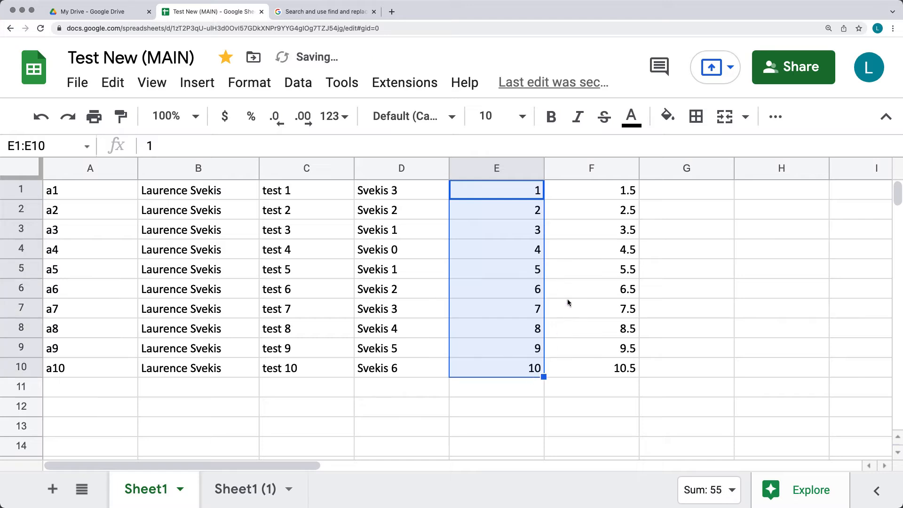
- Format columns E and F as plain text
{"action": "left_click", "coordinate": [568, 295]}
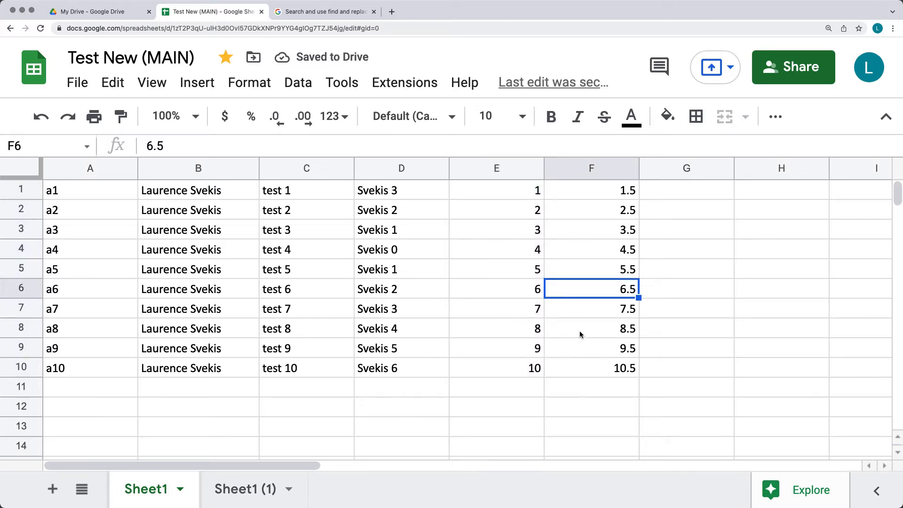
{"action": "left_click_drag", "start_coordinate": [611, 368], "coordinate": [491, 199]}
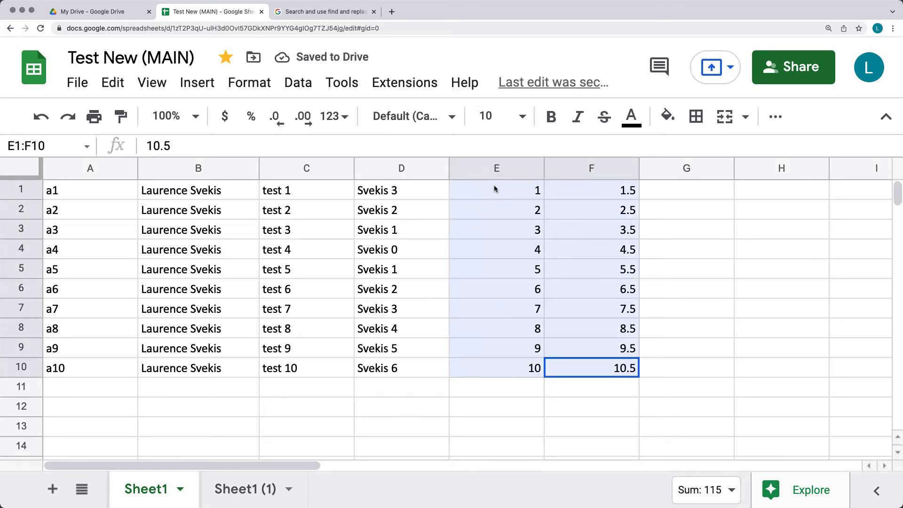
{"action": "left_click", "coordinate": [496, 171]}
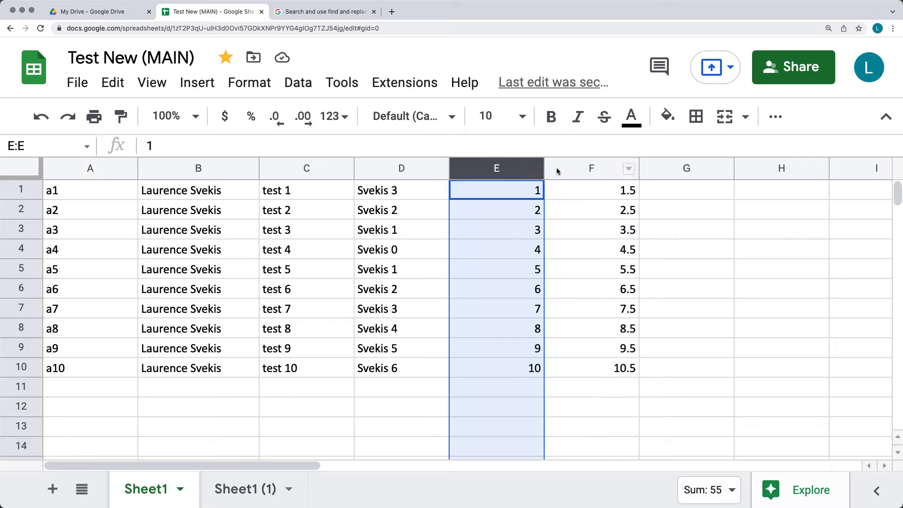
{"action": "left_click", "coordinate": [557, 167]}
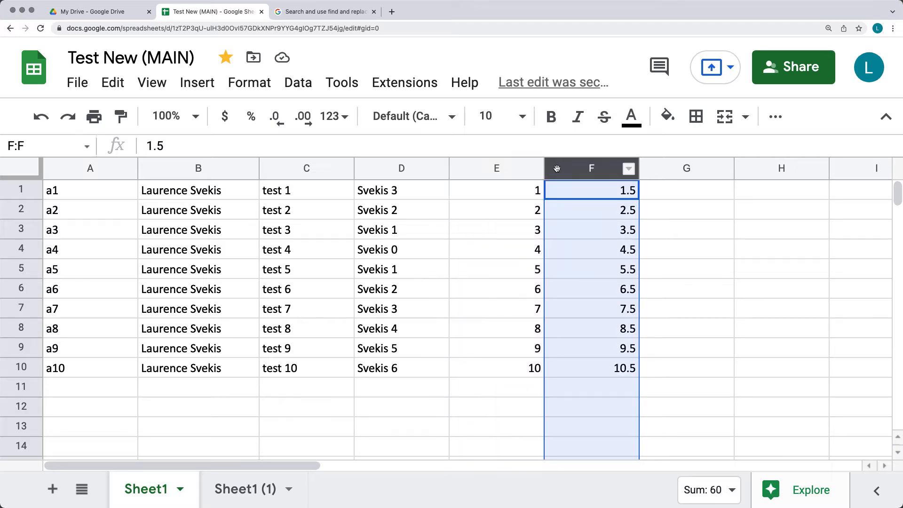
{"action": "left_click", "coordinate": [486, 170], "text": "shift"}
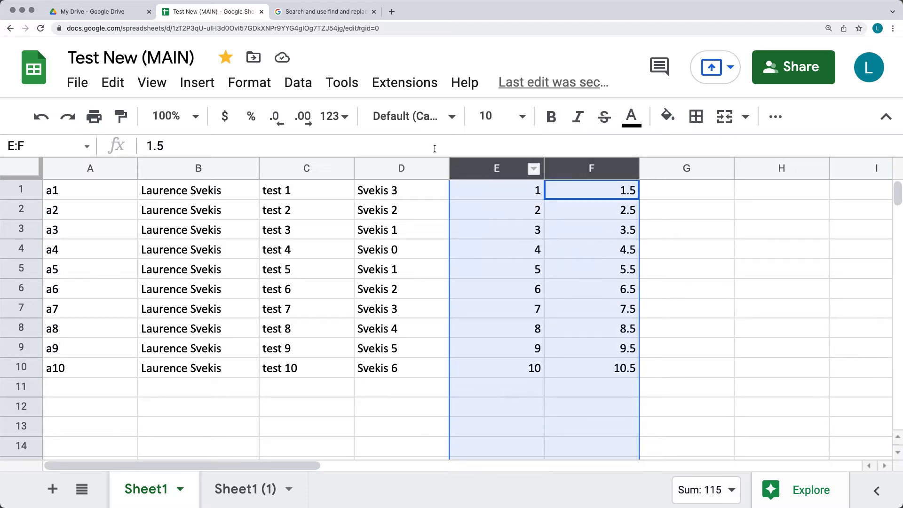
{"action": "left_click", "coordinate": [250, 83]}
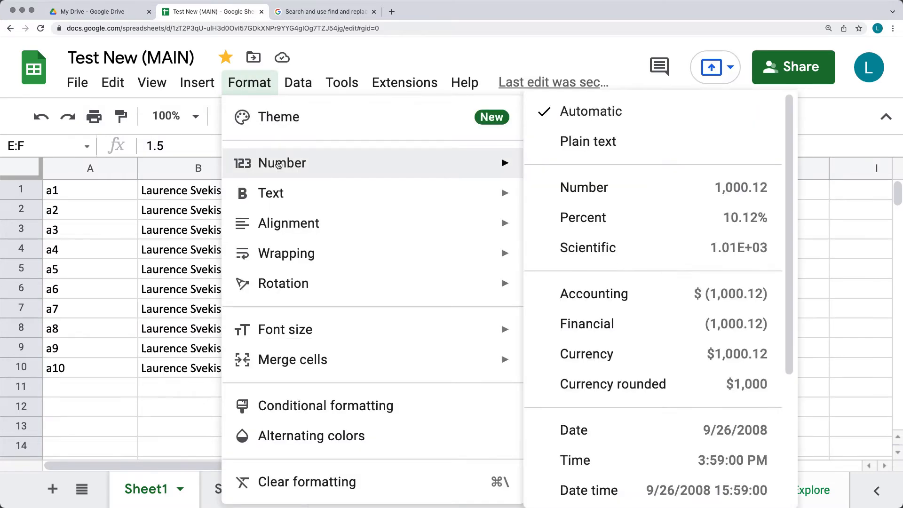
{"action": "mouse_move", "coordinate": [405, 169]}
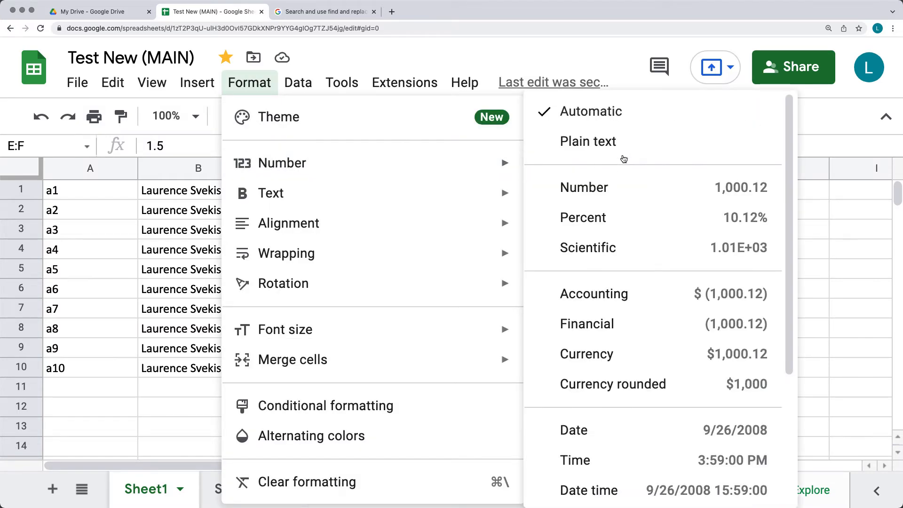
{"action": "left_click", "coordinate": [629, 144]}
{"action": "left_click", "coordinate": [666, 269]}
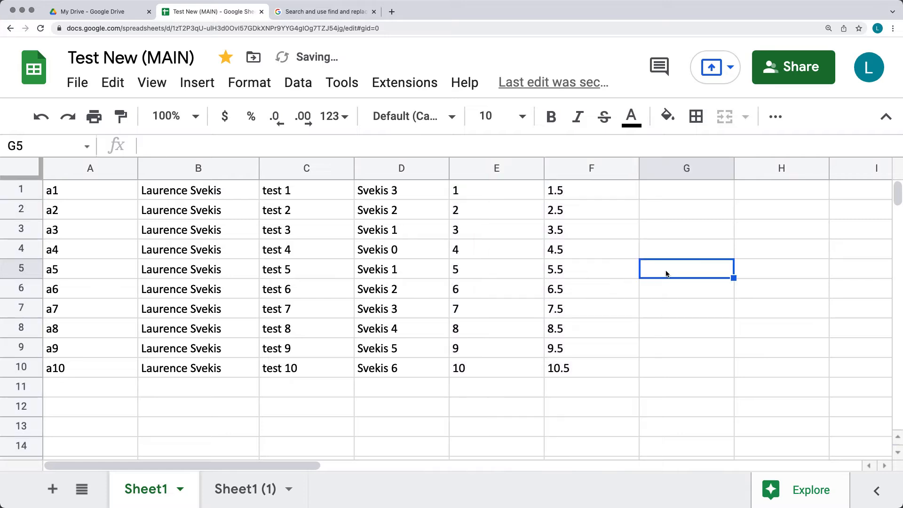
- Extend the plain-text values in column F down to row 12
{"action": "left_click_drag", "start_coordinate": [577, 188], "coordinate": [589, 377]}
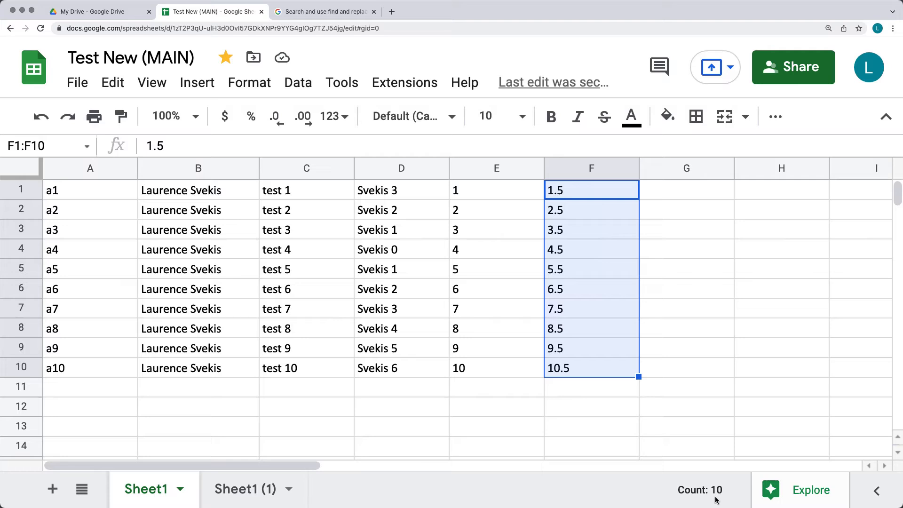
{"action": "left_click", "coordinate": [680, 403]}
{"action": "left_click_drag", "start_coordinate": [607, 337], "coordinate": [661, 409]}
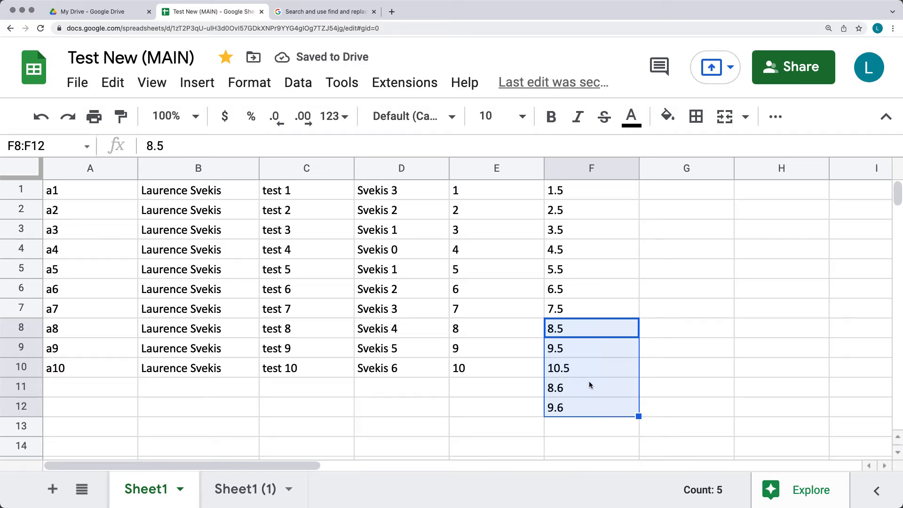
- Clear the filled values in cells F11 and F12
{"action": "left_click", "coordinate": [674, 393]}
{"action": "left_click_drag", "start_coordinate": [604, 388], "coordinate": [595, 409]}
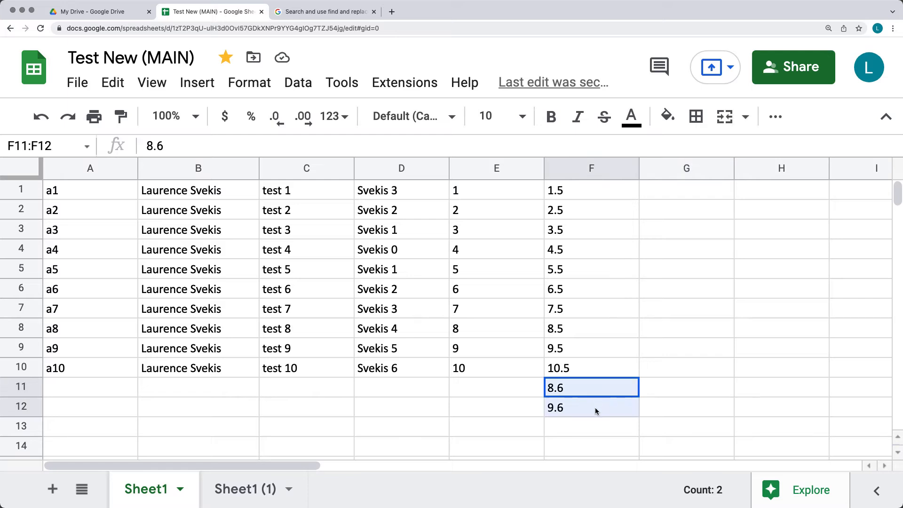
{"action": "key", "text": "Delete"}
- Undo the clearing, the fill in column F and the plain text format on columns E and F
{"action": "key", "text": "super+z"}
{"action": "key", "text": "super+z"}
{"action": "key", "text": "super+z"}
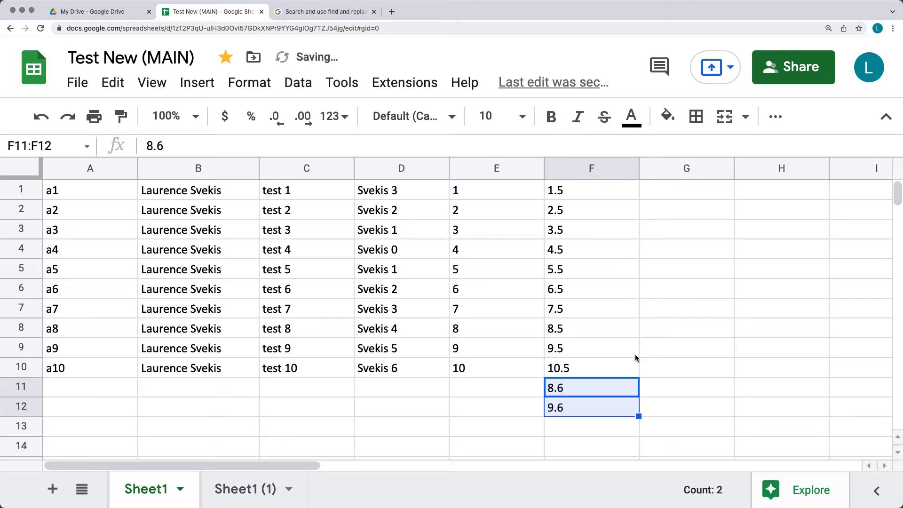
{"action": "left_click", "coordinate": [652, 353]}
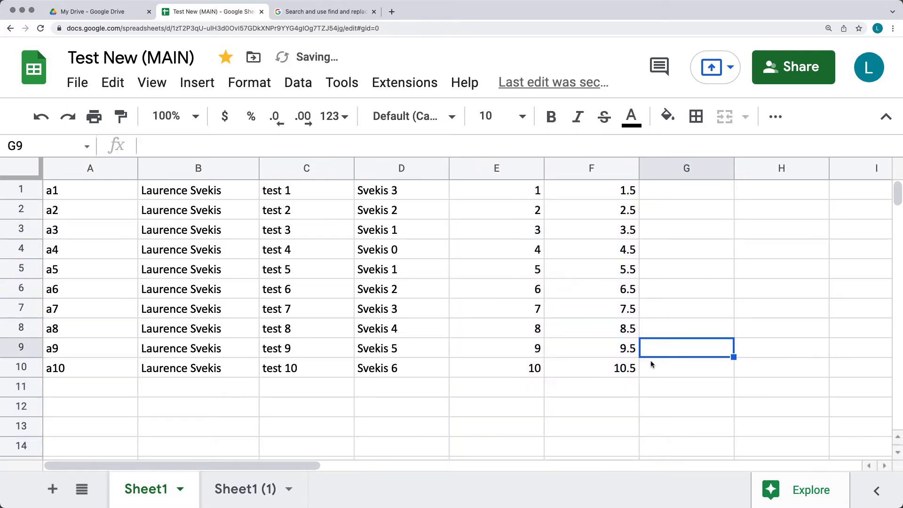
- Apply the Number format to columns E and F
{"action": "left_click", "coordinate": [498, 169]}
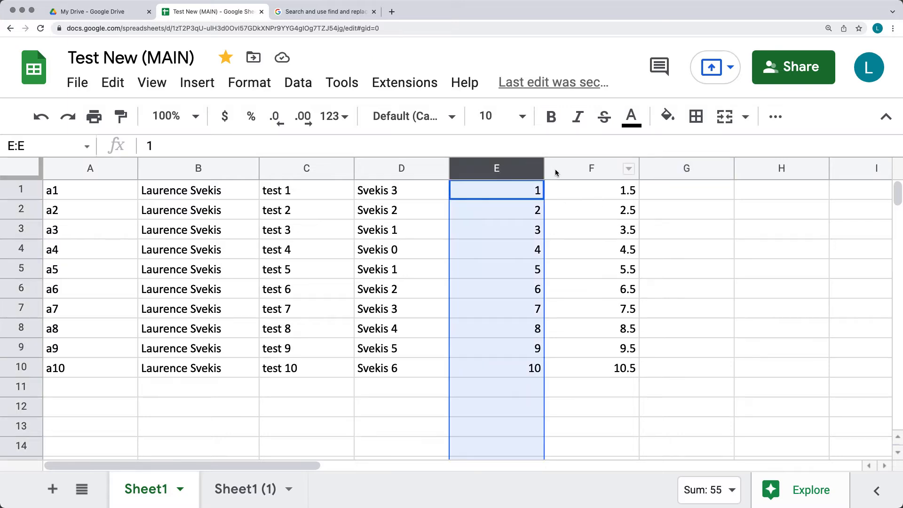
{"action": "left_click", "coordinate": [555, 169], "text": "shift"}
{"action": "left_click", "coordinate": [250, 85]}
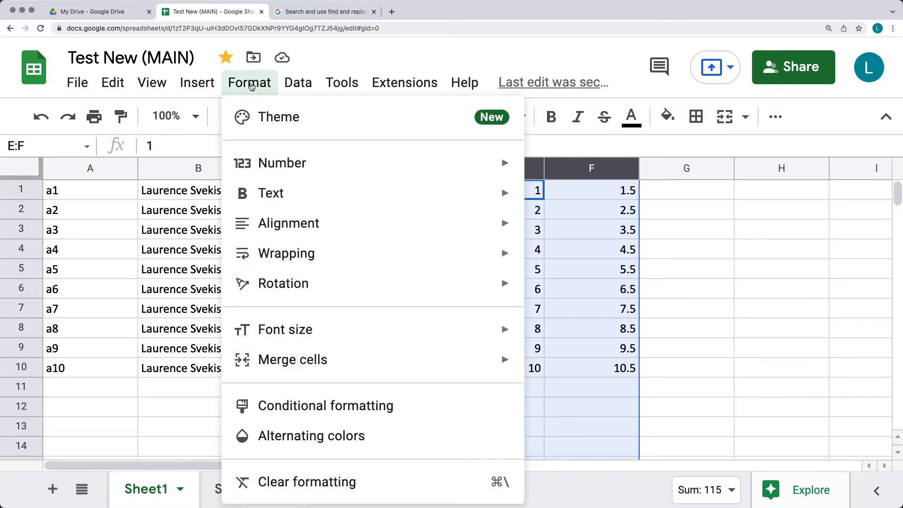
{"action": "mouse_move", "coordinate": [281, 169]}
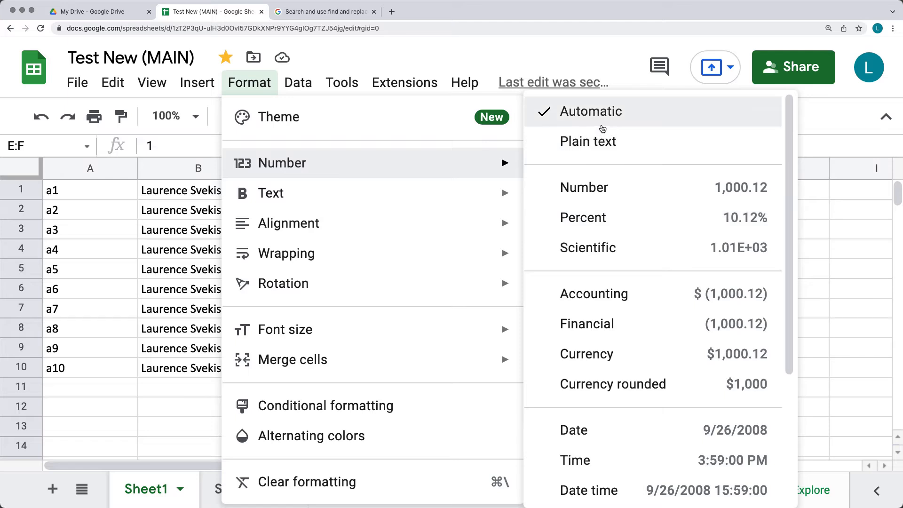
{"action": "left_click", "coordinate": [602, 186]}
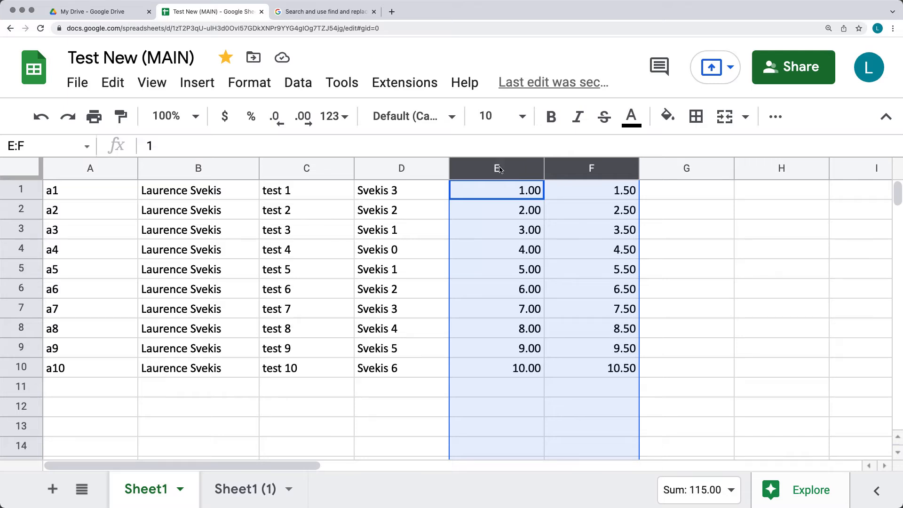
- Examine the column options and number format of columns E and F, and compare cell E1's displayed and stored values
{"action": "right_click", "coordinate": [499, 169]}
{"action": "scroll", "coordinate": [600, 211], "scroll_direction": "down", "scroll_amount": 3}
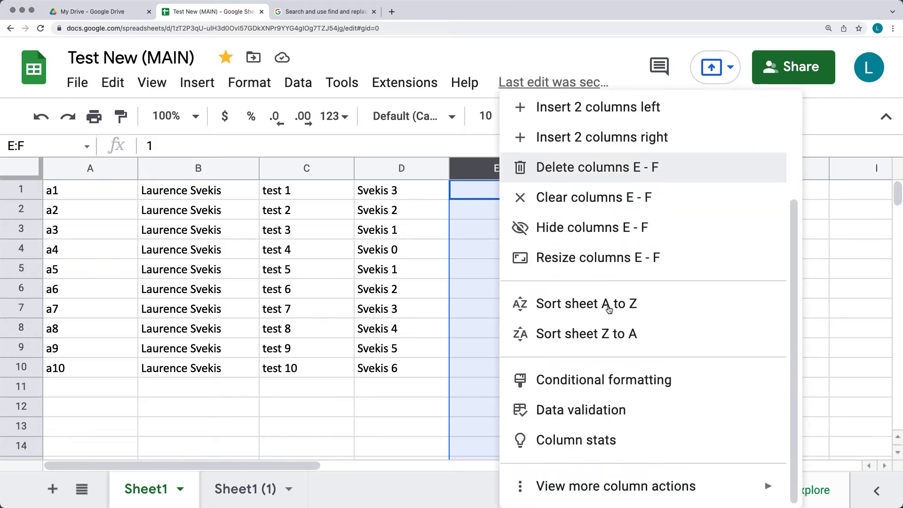
{"action": "left_click", "coordinate": [475, 177]}
{"action": "left_click", "coordinate": [255, 85]}
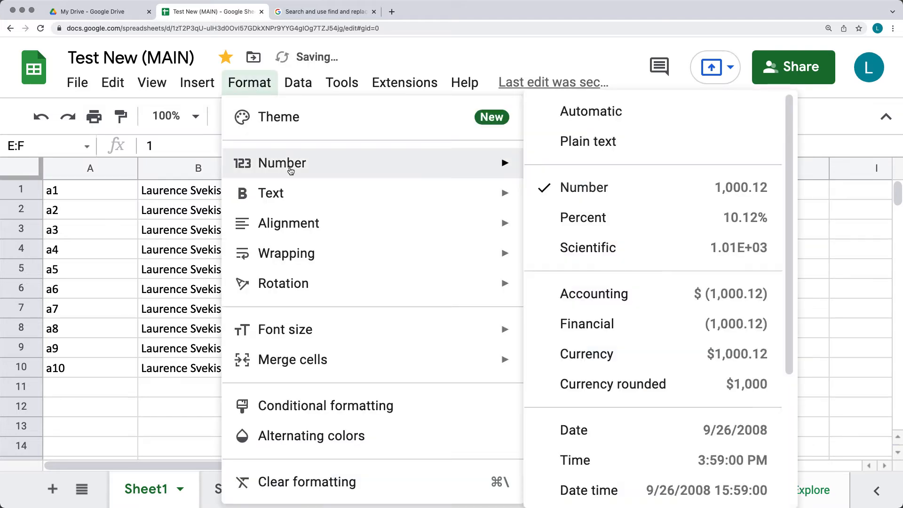
{"action": "left_click", "coordinate": [821, 221]}
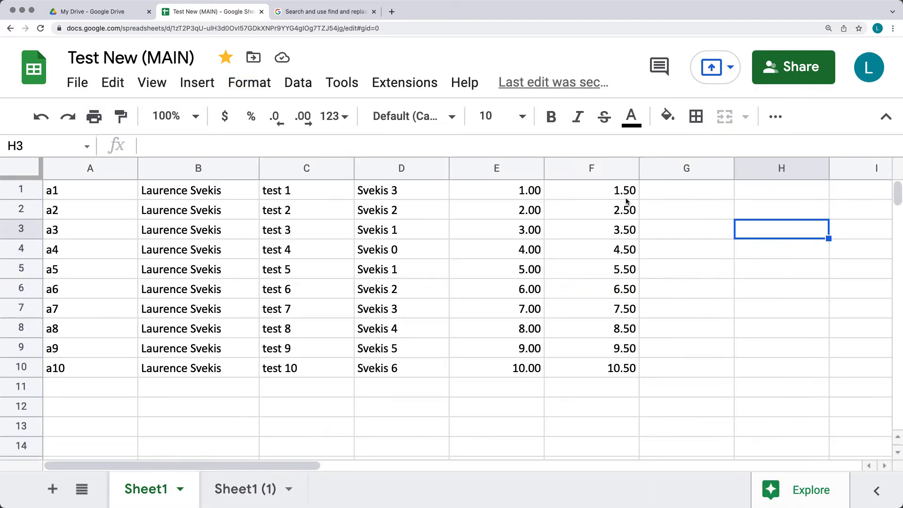
{"action": "left_click", "coordinate": [533, 198]}
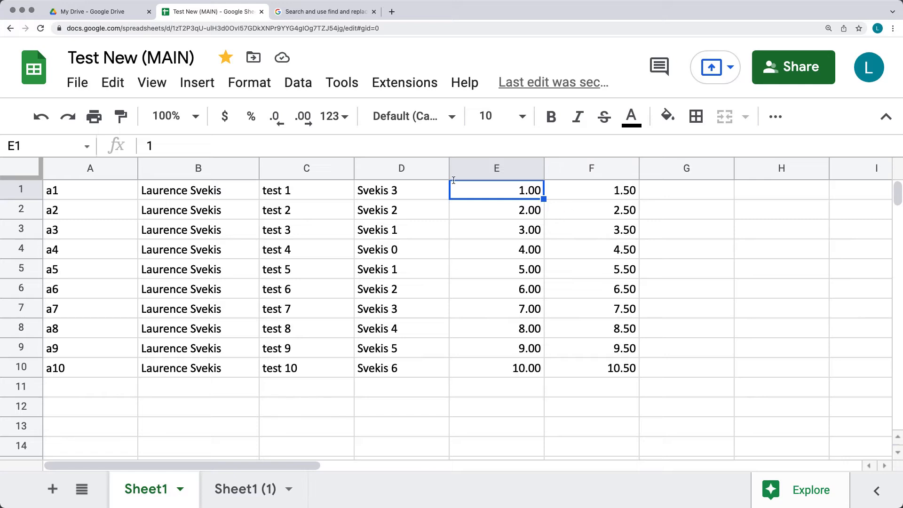
{"action": "left_click", "coordinate": [244, 81]}
{"action": "left_click", "coordinate": [606, 230]}
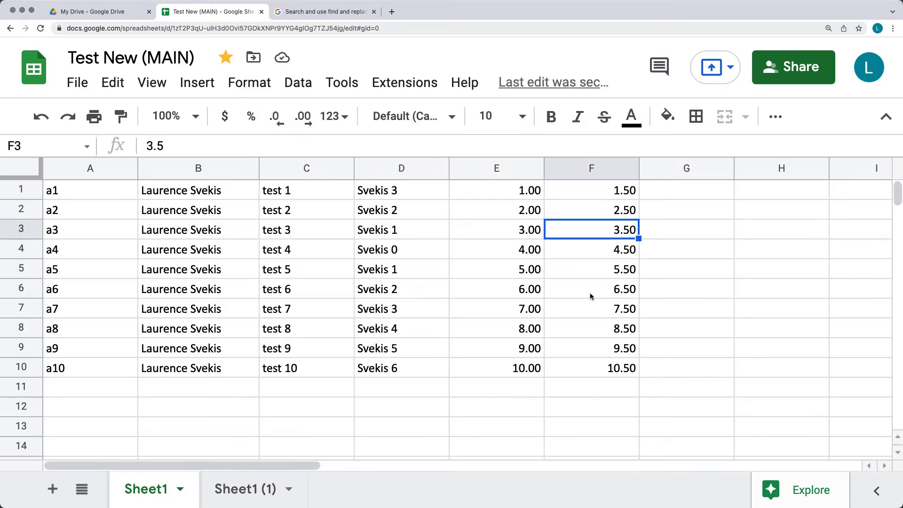
- Reduce the numbers in columns E and F to one decimal place, and increase them to three
{"action": "left_click_drag", "start_coordinate": [585, 367], "coordinate": [506, 182]}
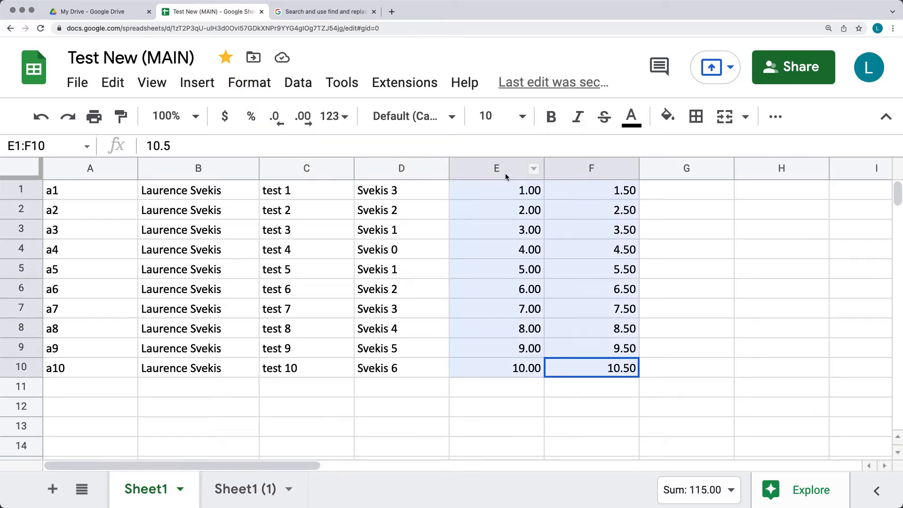
{"action": "left_click", "coordinate": [499, 170]}
{"action": "left_click", "coordinate": [561, 173], "text": "shift"}
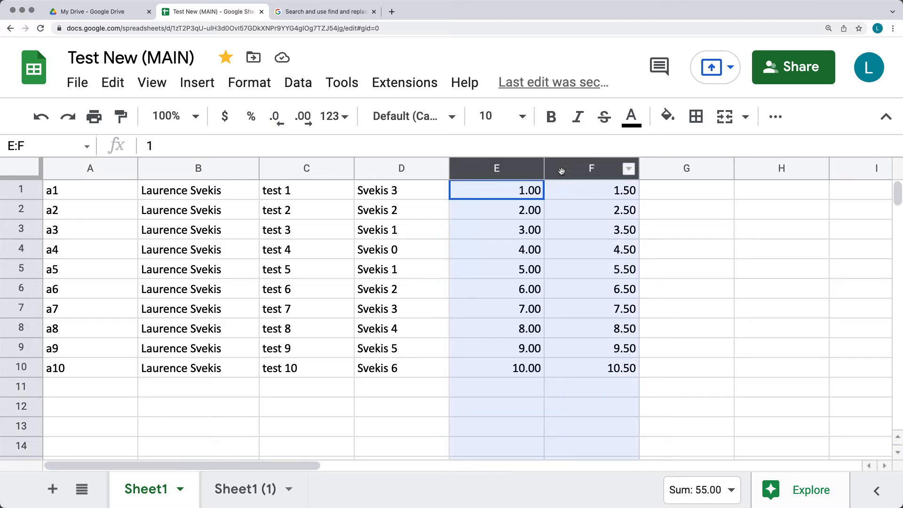
{"action": "left_click", "coordinate": [276, 121]}
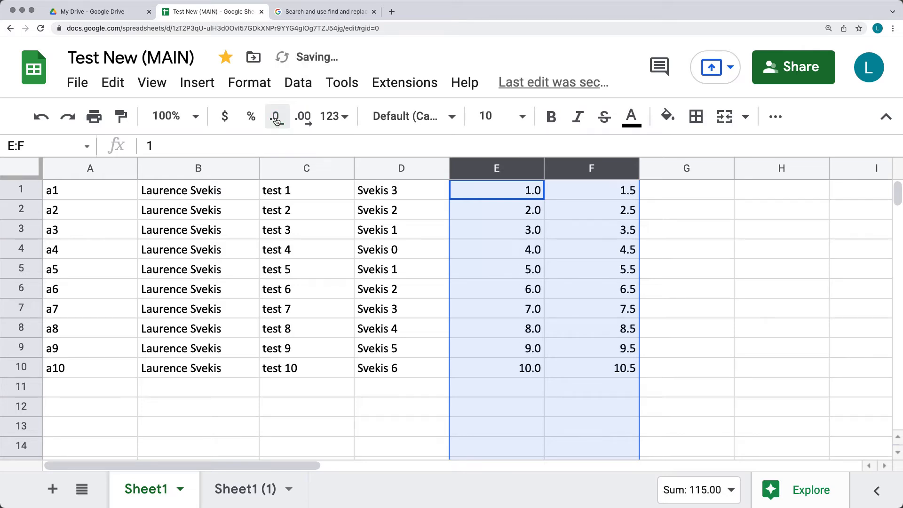
{"action": "left_click", "coordinate": [303, 119]}
{"action": "left_click", "coordinate": [304, 119]}
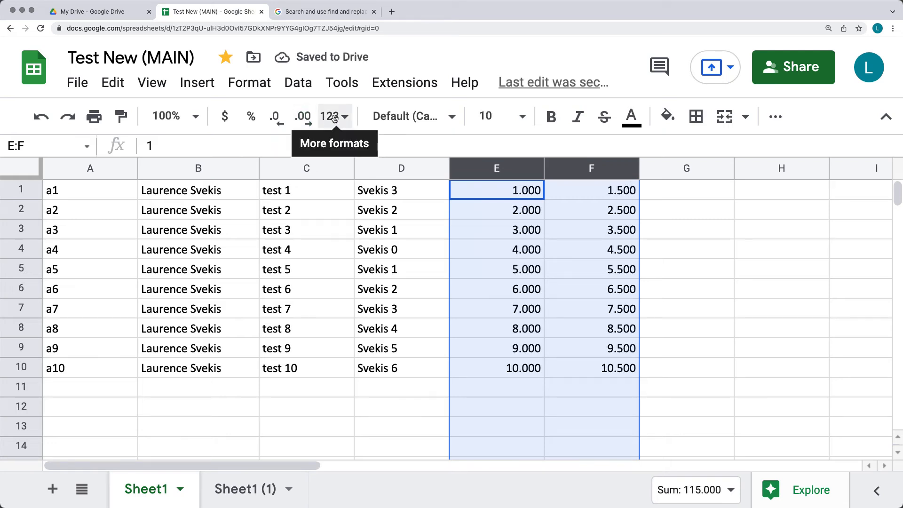
- Format columns E and F as percent, and switch them to dollar currency
{"action": "left_click", "coordinate": [249, 119]}
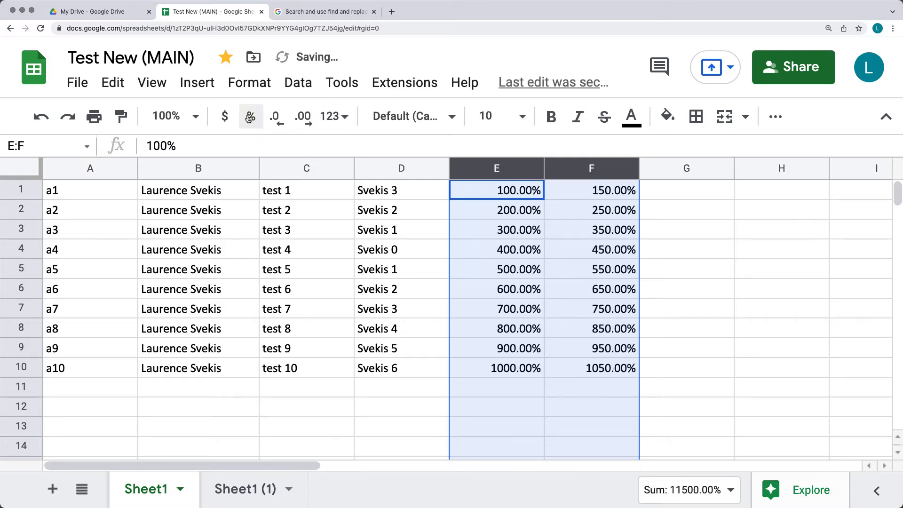
{"action": "left_click", "coordinate": [226, 117]}
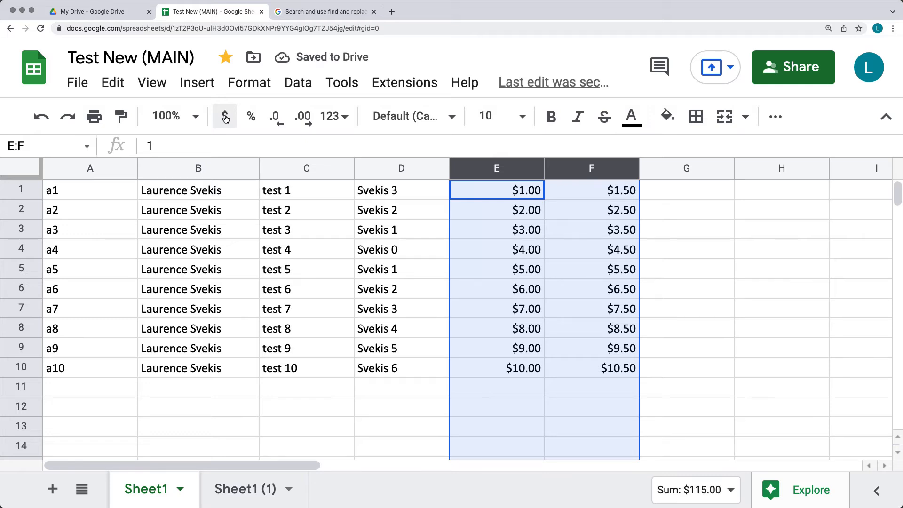
- Increase the currency values in columns E and F to three decimal places, and reduce them back to two
{"action": "left_click", "coordinate": [303, 117]}
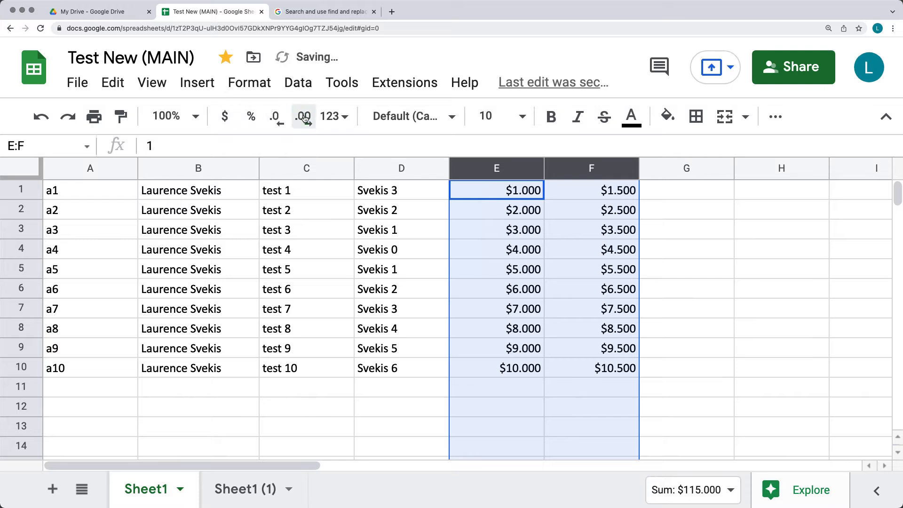
{"action": "left_click", "coordinate": [273, 119]}
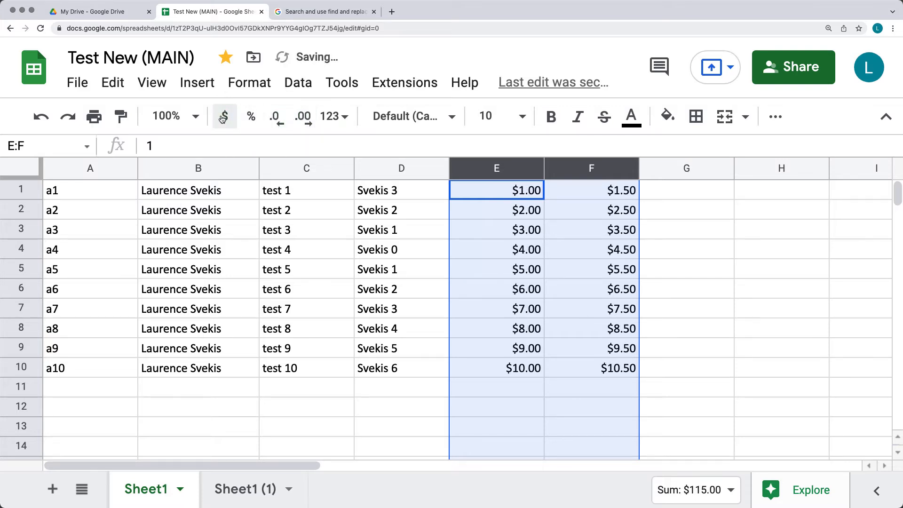
{"action": "left_click", "coordinate": [507, 234]}
- Undo the decimal, currency, percent and Number format changes on columns E and F
{"action": "key", "text": "super+z"}
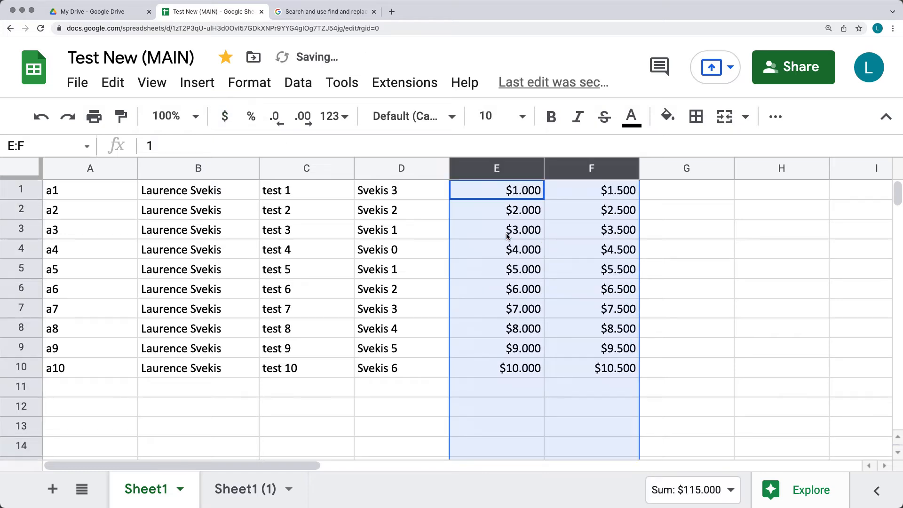
{"action": "key", "text": "super+shift+z"}
{"action": "key", "text": "super+z"}
{"action": "key", "text": "super+z"}
{"action": "key", "text": "super+z"}
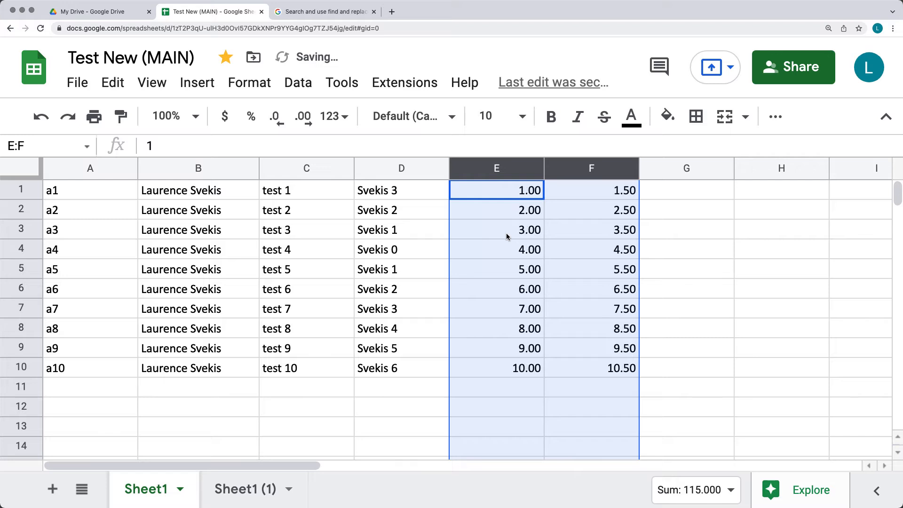
{"action": "key", "text": "super+z"}
{"action": "key", "text": "super+z"}
{"action": "key", "text": "super+z"}
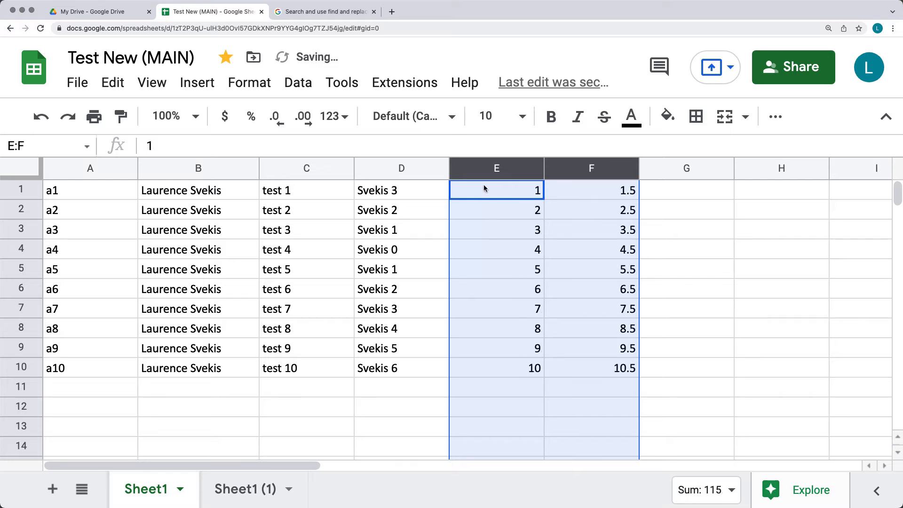
- Format the numbers in E1:E10 as rounded currency
{"action": "left_click", "coordinate": [523, 311]}
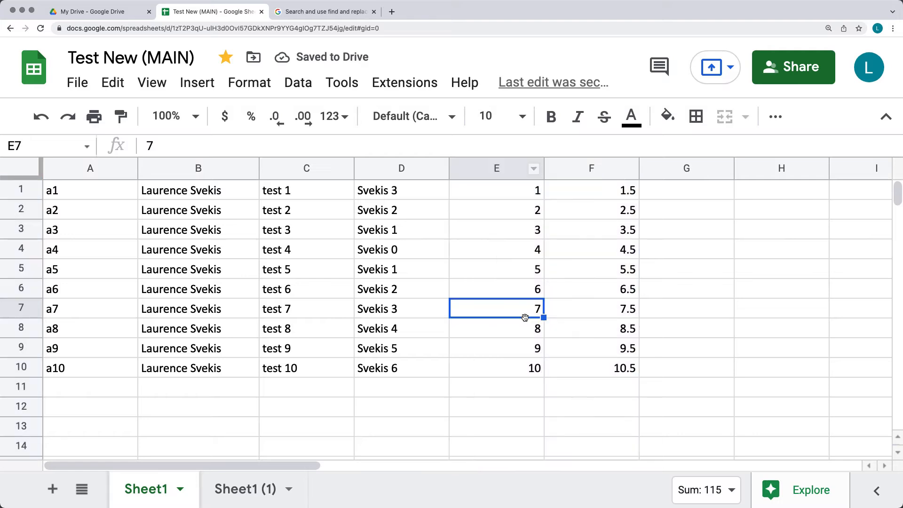
{"action": "left_click_drag", "start_coordinate": [511, 188], "coordinate": [503, 367]}
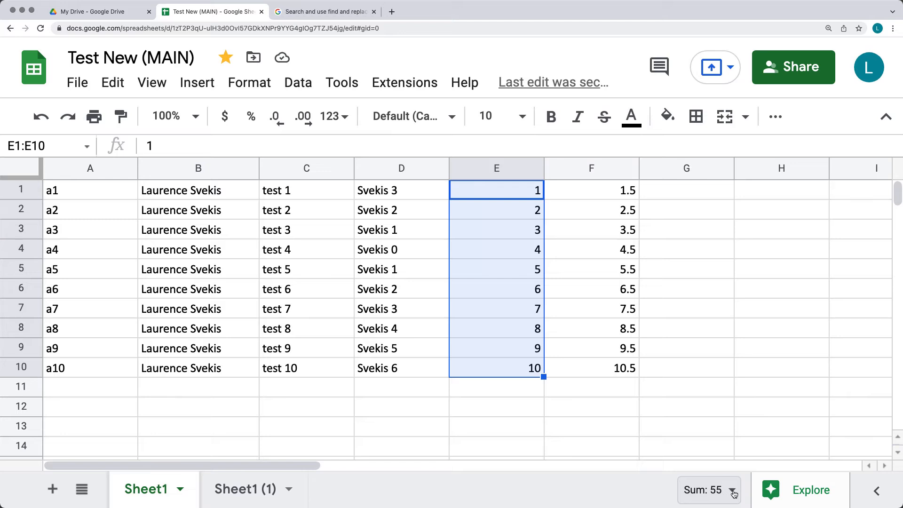
{"action": "left_click", "coordinate": [340, 119]}
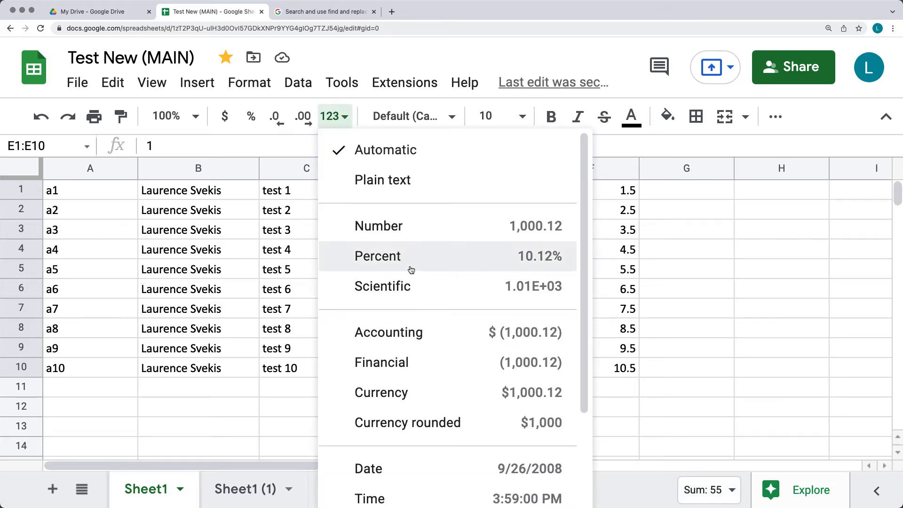
{"action": "scroll", "coordinate": [414, 282], "scroll_direction": "down", "scroll_amount": 4}
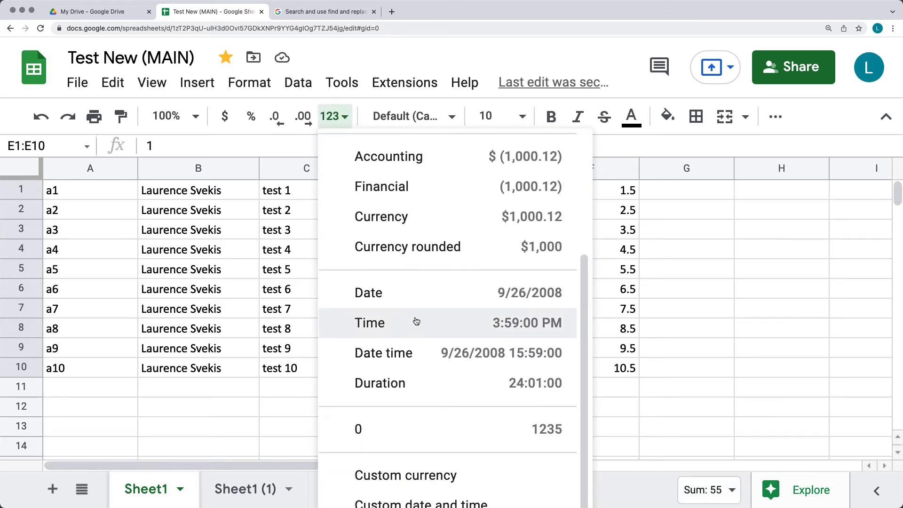
{"action": "left_click", "coordinate": [412, 258]}
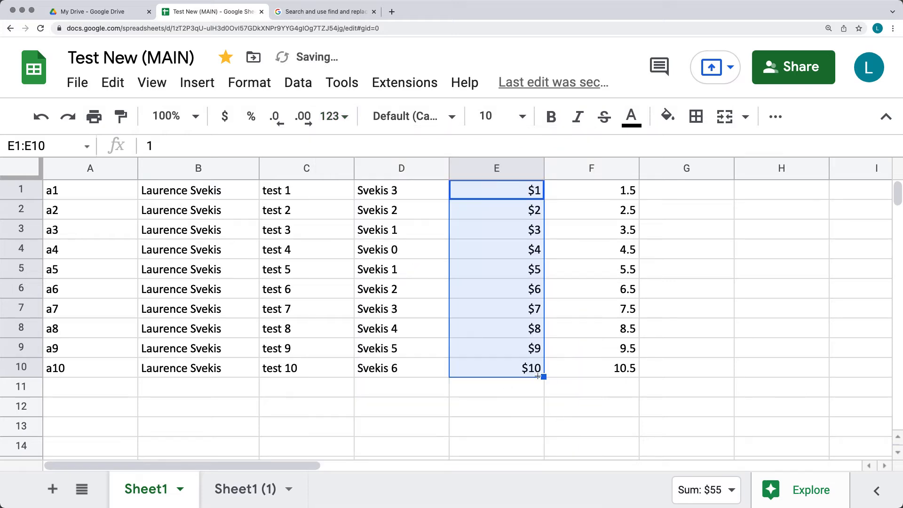
- Fill the rounded-currency cells E1:E10 across into column F, and undo the fill
{"action": "left_click_drag", "start_coordinate": [543, 377], "coordinate": [586, 374]}
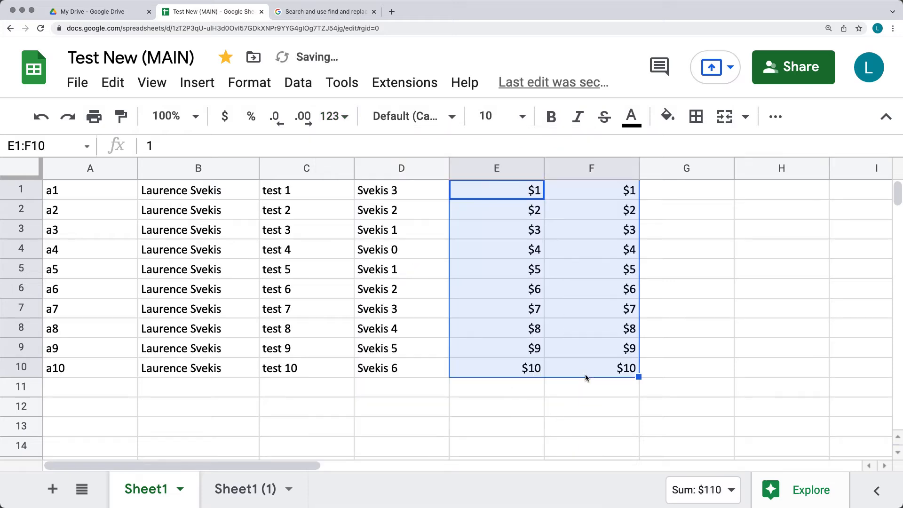
{"action": "key", "text": "super+z"}
{"action": "left_click", "coordinate": [581, 250]}
- Format column F as rounded currency, and undo the rounded-currency formats on columns E and F
{"action": "left_click", "coordinate": [585, 169]}
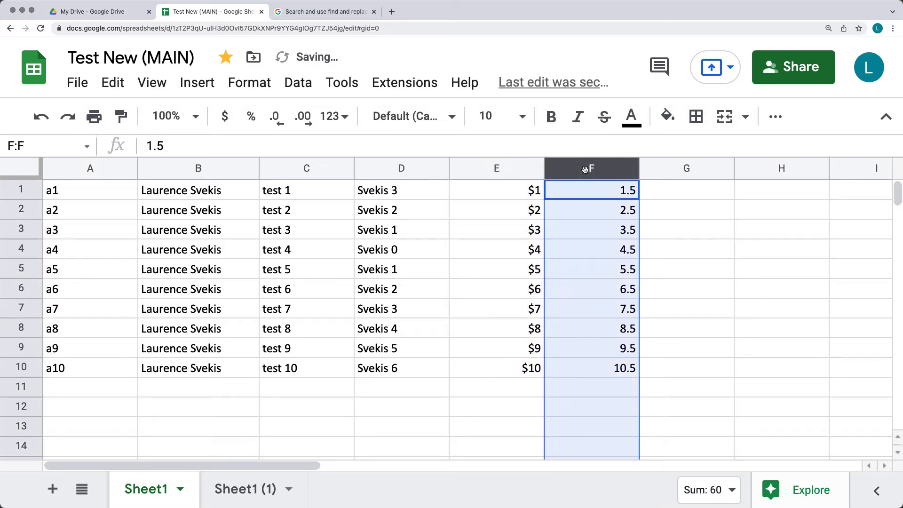
{"action": "left_click", "coordinate": [342, 118]}
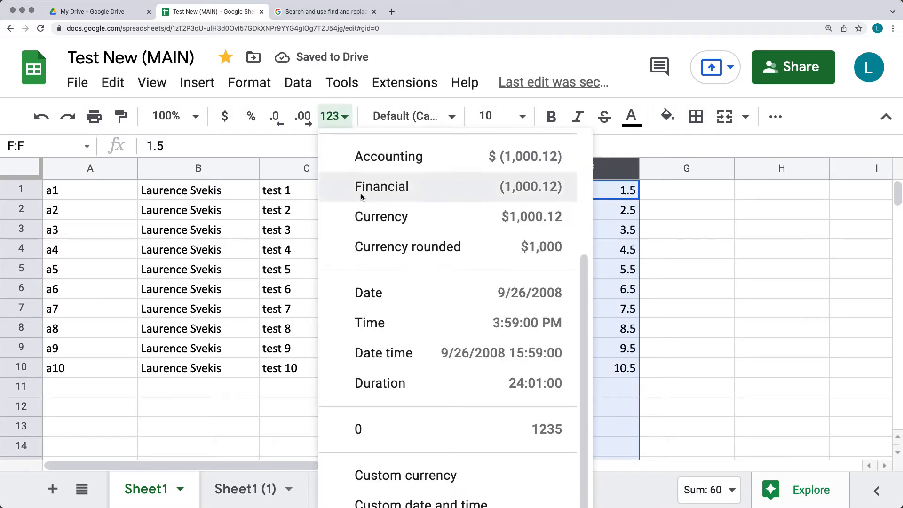
{"action": "left_click", "coordinate": [413, 246]}
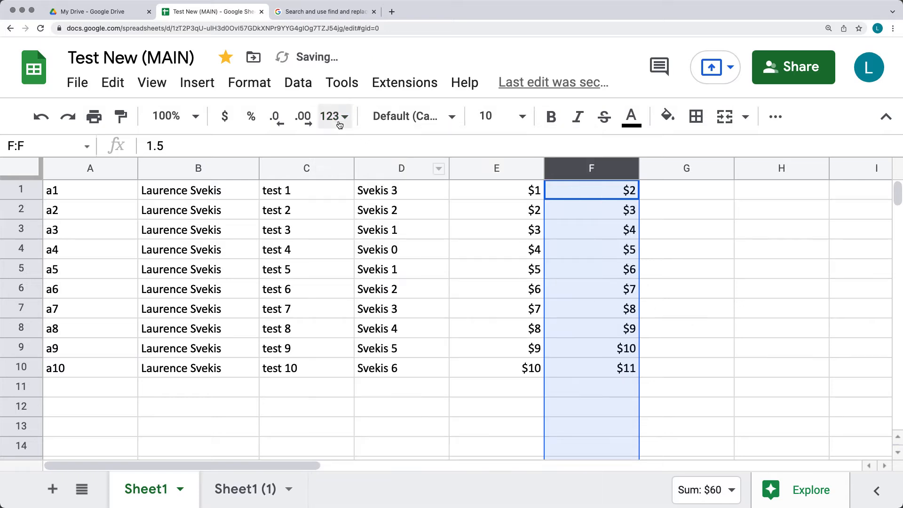
{"action": "key", "text": "ctrl+z"}
{"action": "key", "text": "ctrl+z"}
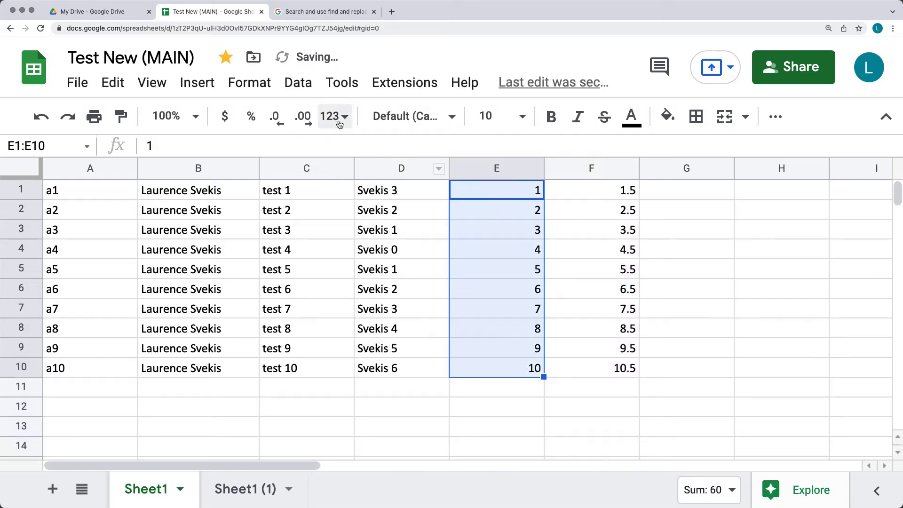
- Apply the Chinese Yuan (offshore) custom currency to E1:E10, and undo it
{"action": "left_click", "coordinate": [342, 117]}
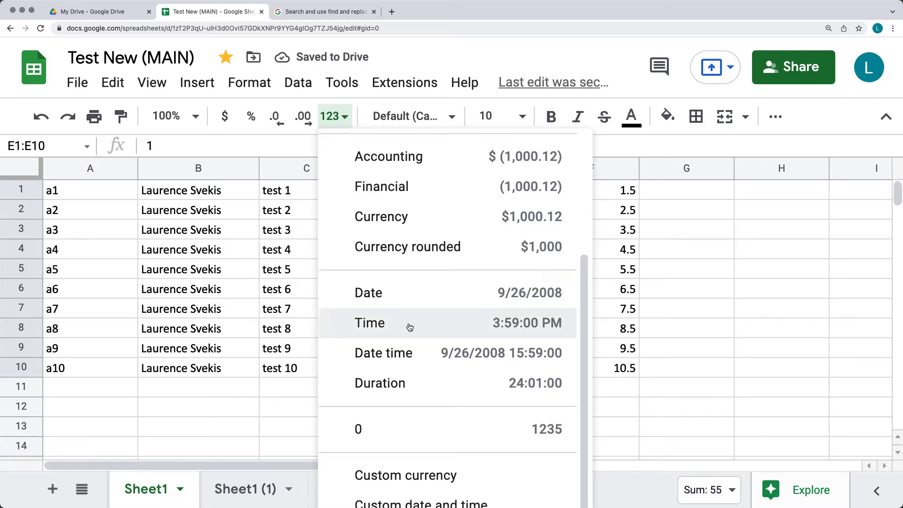
{"action": "scroll", "coordinate": [410, 327], "scroll_direction": "down", "scroll_amount": 1}
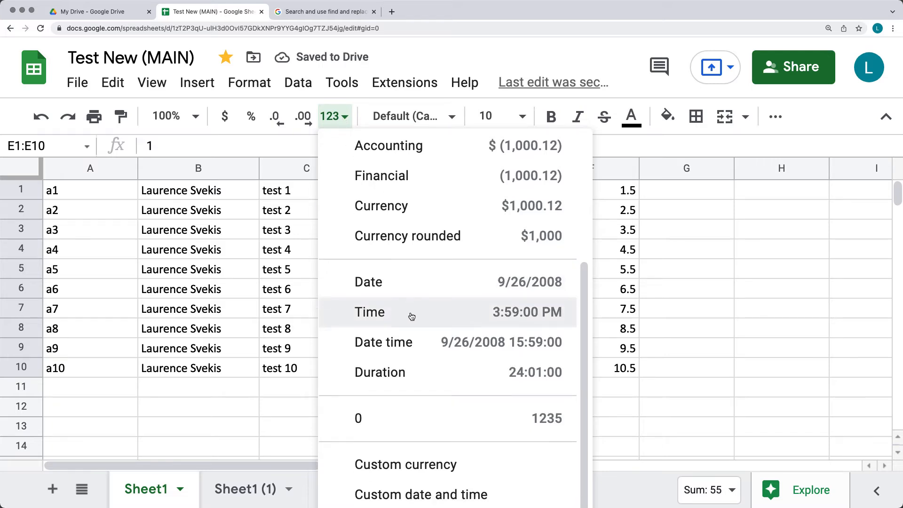
{"action": "left_click", "coordinate": [419, 472]}
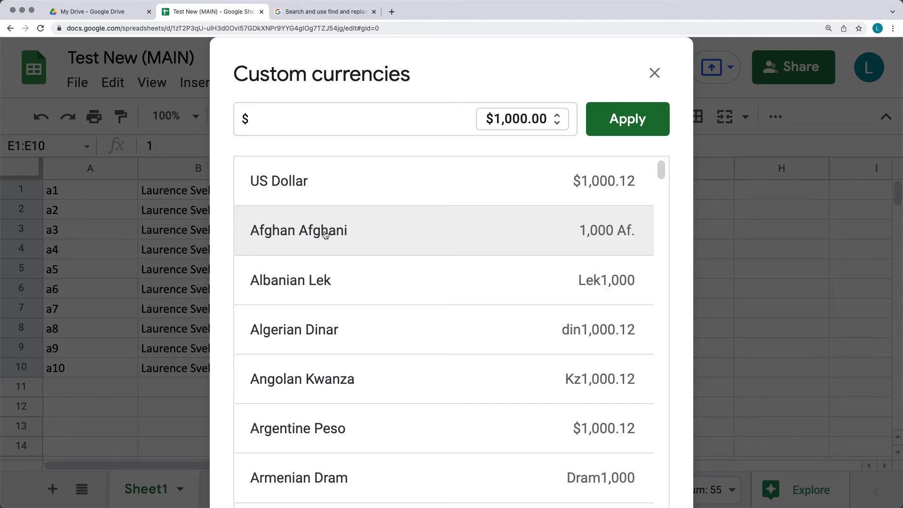
{"action": "scroll", "coordinate": [329, 235], "scroll_direction": "down", "scroll_amount": 20}
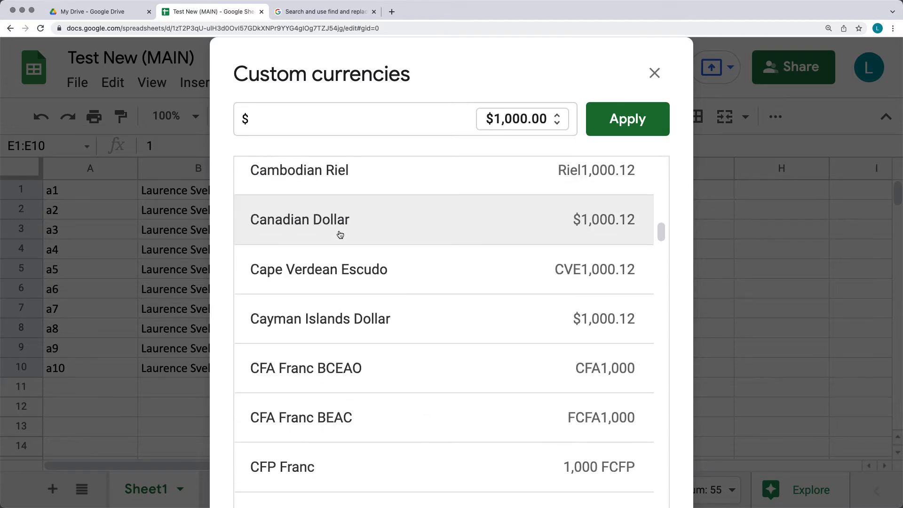
{"action": "scroll", "coordinate": [340, 234], "scroll_direction": "down", "scroll_amount": 8}
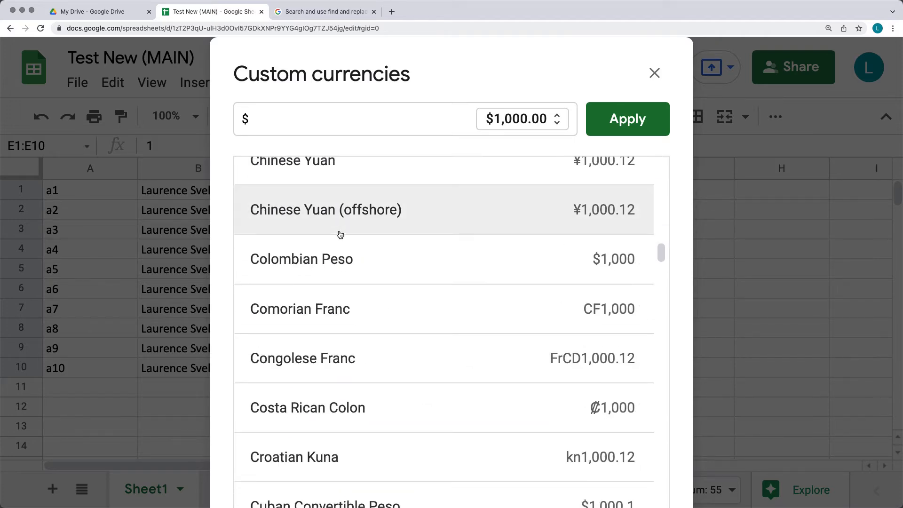
{"action": "left_click", "coordinate": [315, 210]}
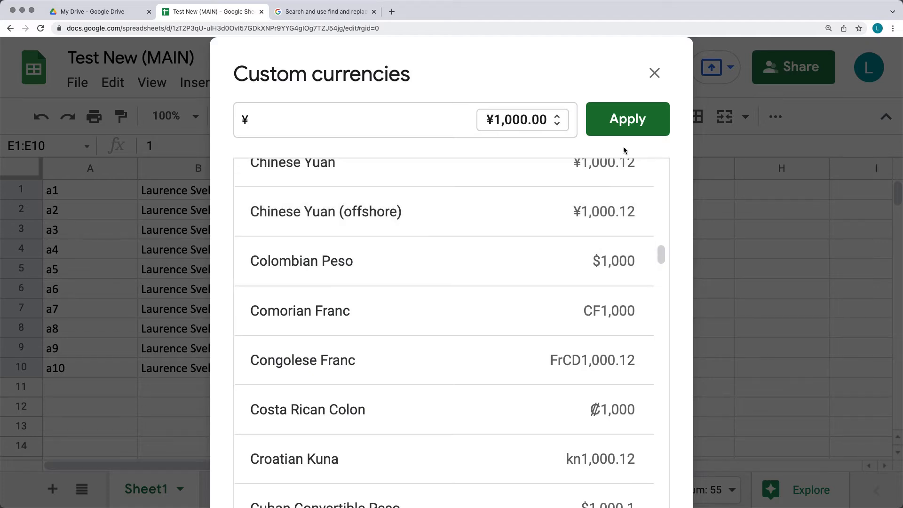
{"action": "left_click", "coordinate": [624, 126]}
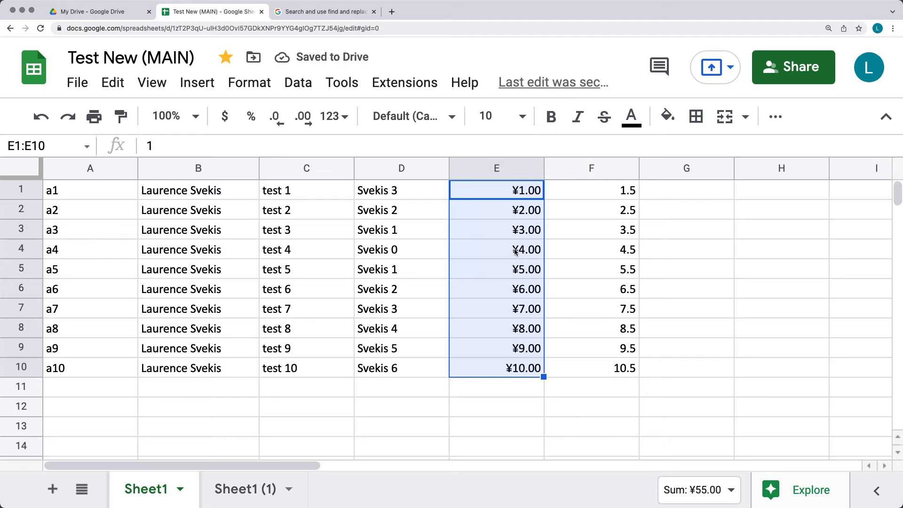
{"action": "key", "text": "super+z"}
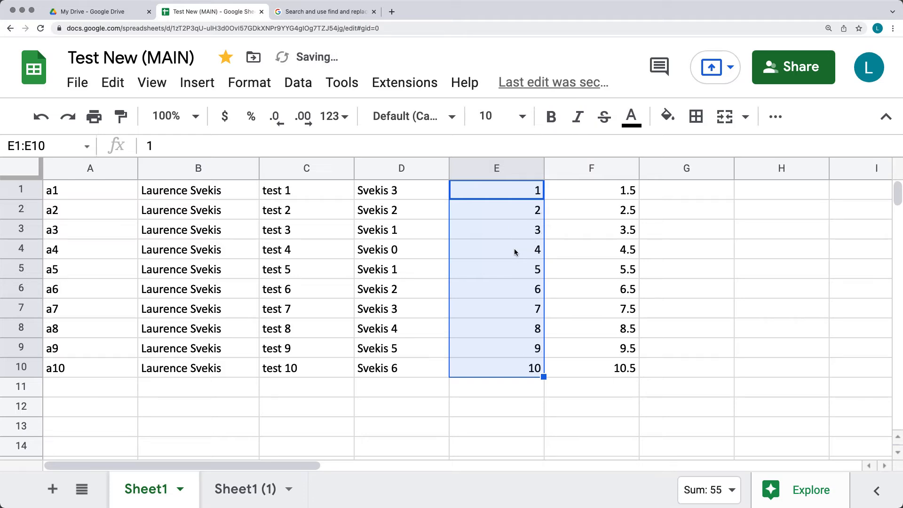
- Format the empty cell G1 as a date, and enter 1320230 in it
{"action": "left_click", "coordinate": [669, 192]}
{"action": "left_click", "coordinate": [335, 116]}
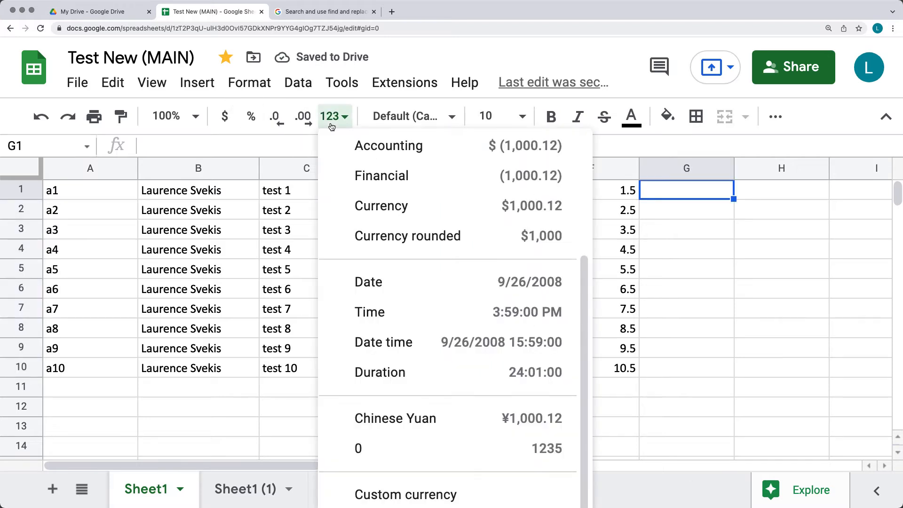
{"action": "left_click", "coordinate": [414, 290]}
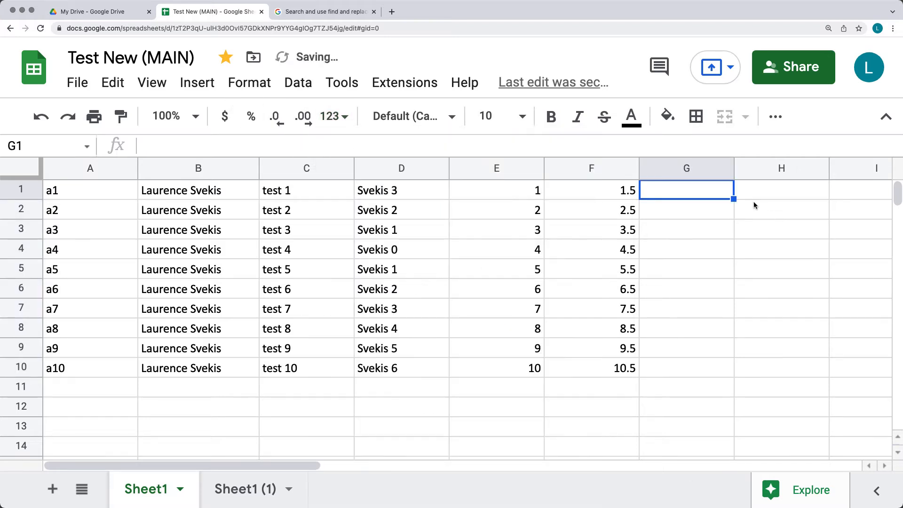
{"action": "double_click", "coordinate": [701, 190]}
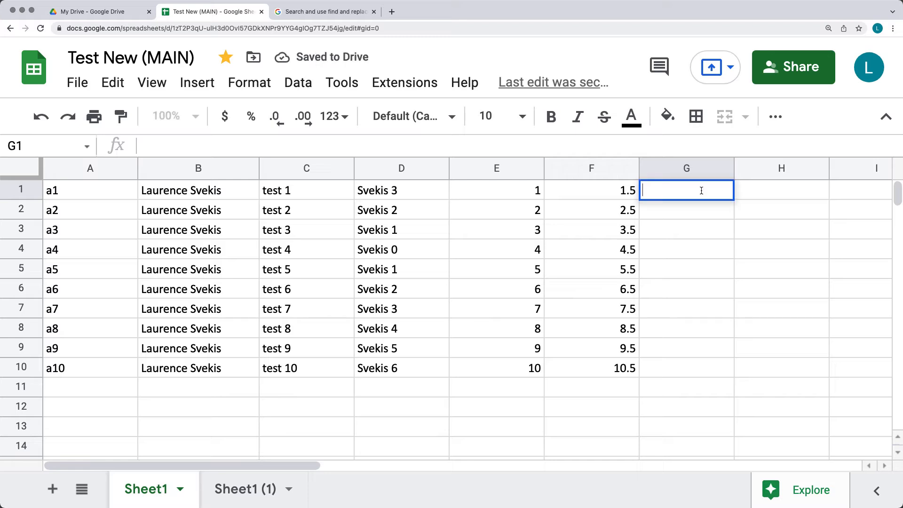
{"action": "type", "text": "1320230"}
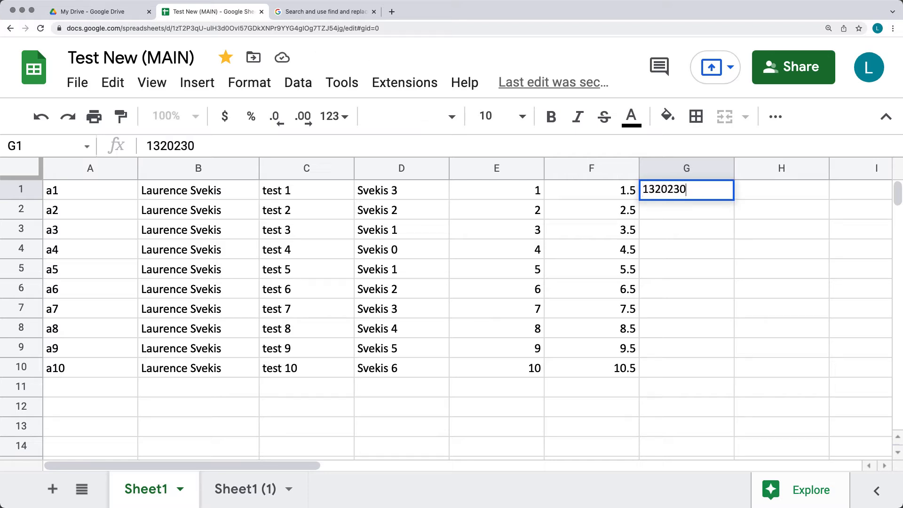
{"action": "left_click", "coordinate": [721, 238]}
- Apply the Date format to the number in G1
{"action": "left_click", "coordinate": [688, 192]}
{"action": "right_click", "coordinate": [689, 191]}
{"action": "mouse_move", "coordinate": [691, 192]}
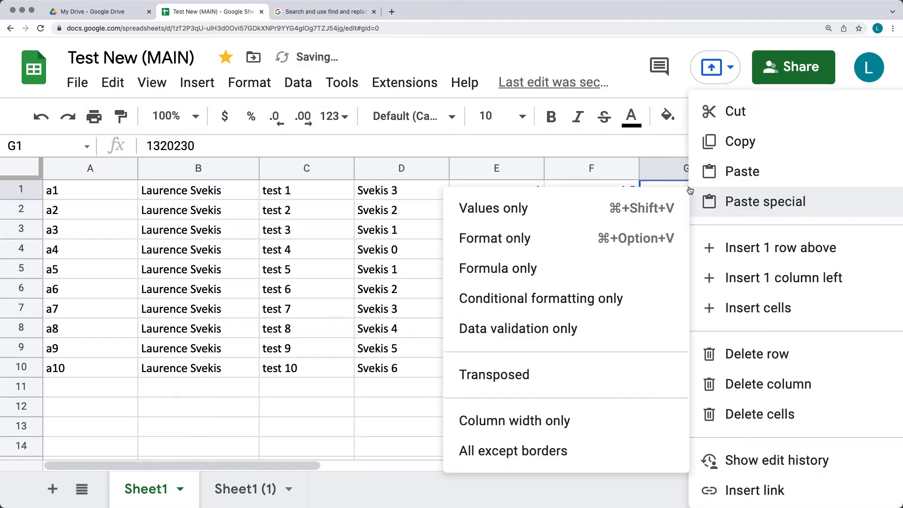
{"action": "left_click", "coordinate": [334, 116]}
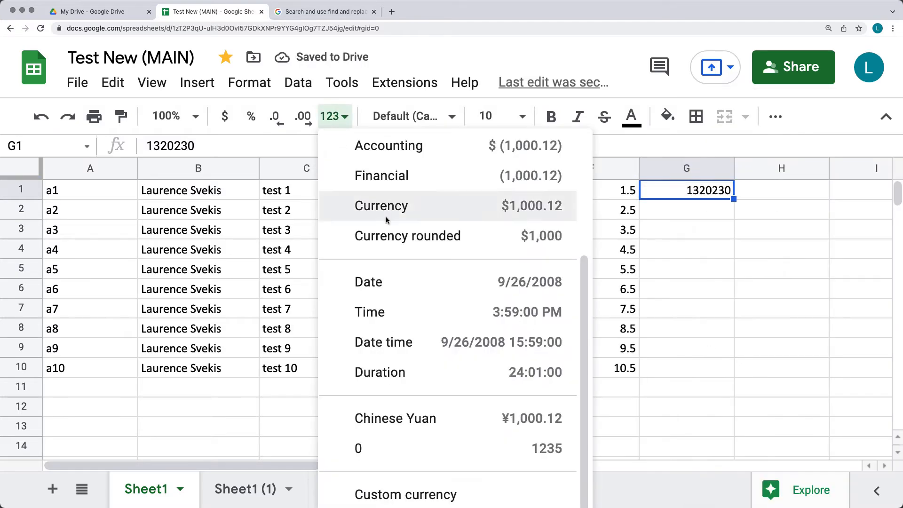
{"action": "left_click", "coordinate": [406, 282]}
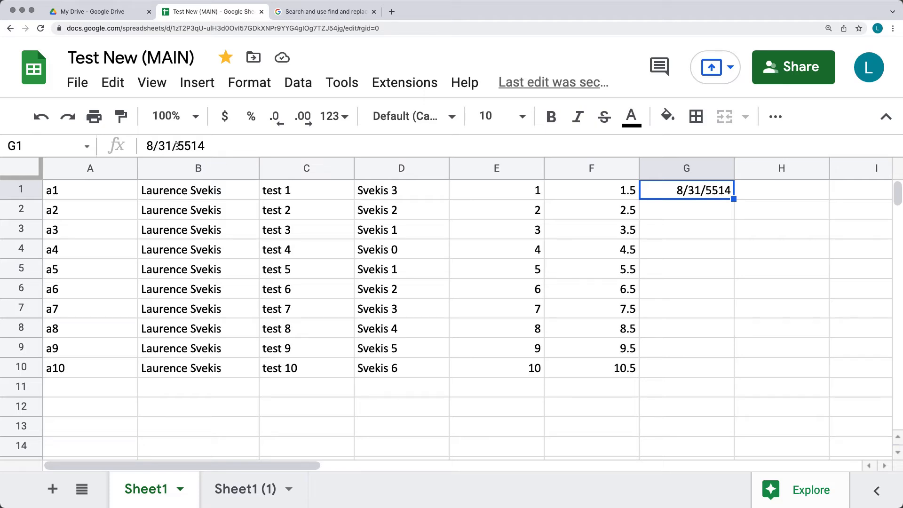
- Change the year of the date in G1 to 2010
{"action": "left_click_drag", "start_coordinate": [177, 146], "coordinate": [231, 144]}
{"action": "type", "text": "20"}
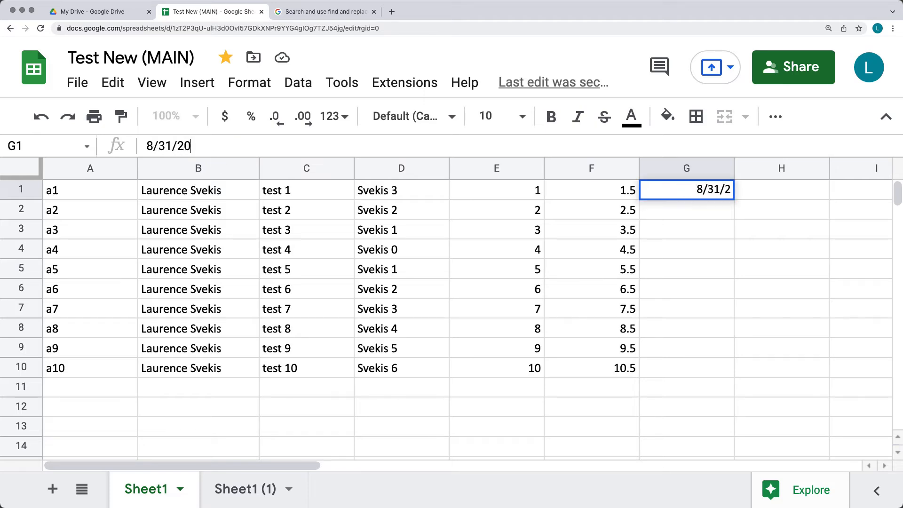
{"action": "type", "text": "10"}
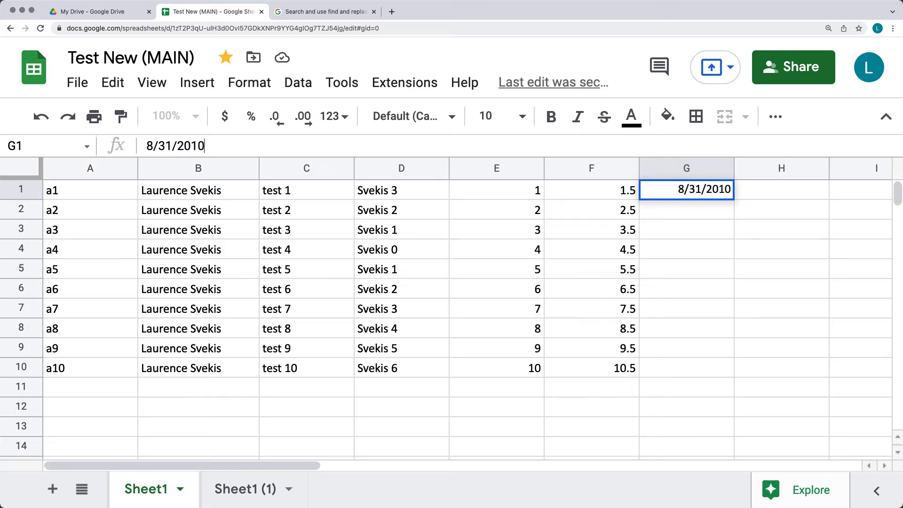
{"action": "left_click", "coordinate": [620, 257]}
- Change the date in G1 to 9/2/2010 and to 9/17/2010 using the calendar date picker
{"action": "left_click", "coordinate": [690, 189]}
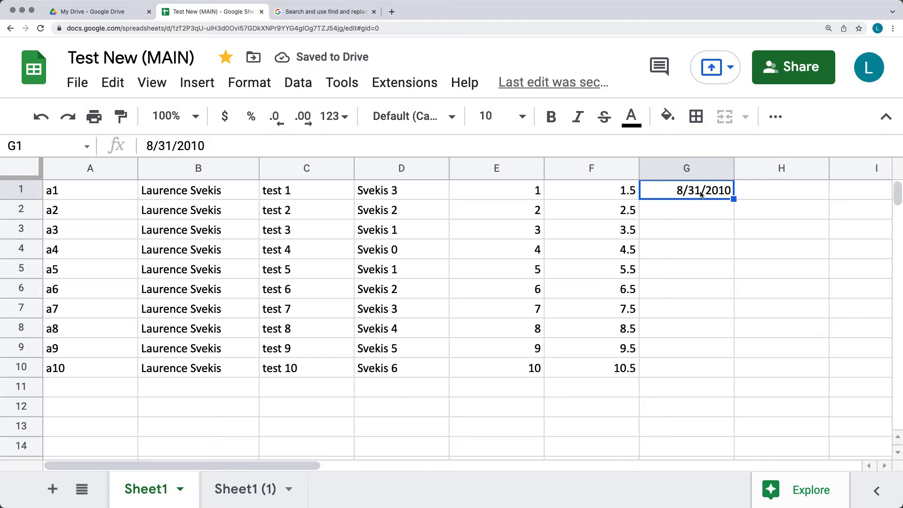
{"action": "double_click", "coordinate": [700, 191]}
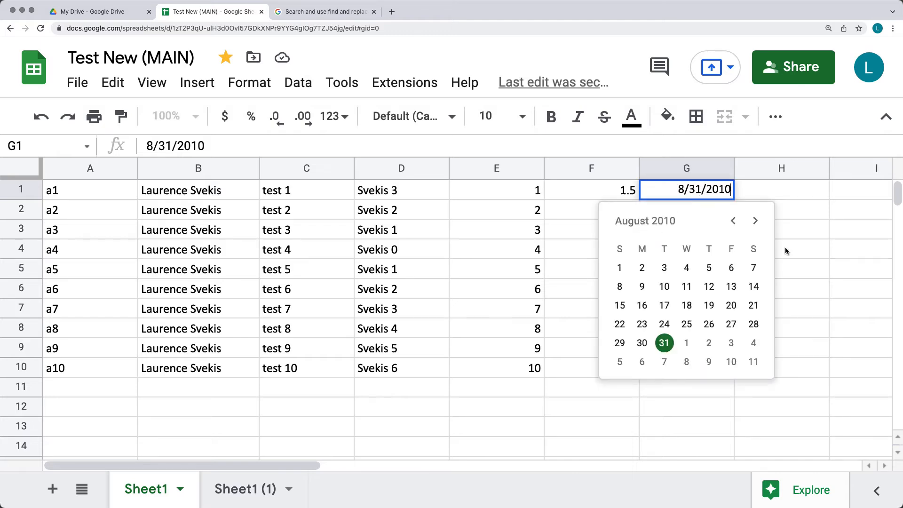
{"action": "left_click", "coordinate": [709, 343]}
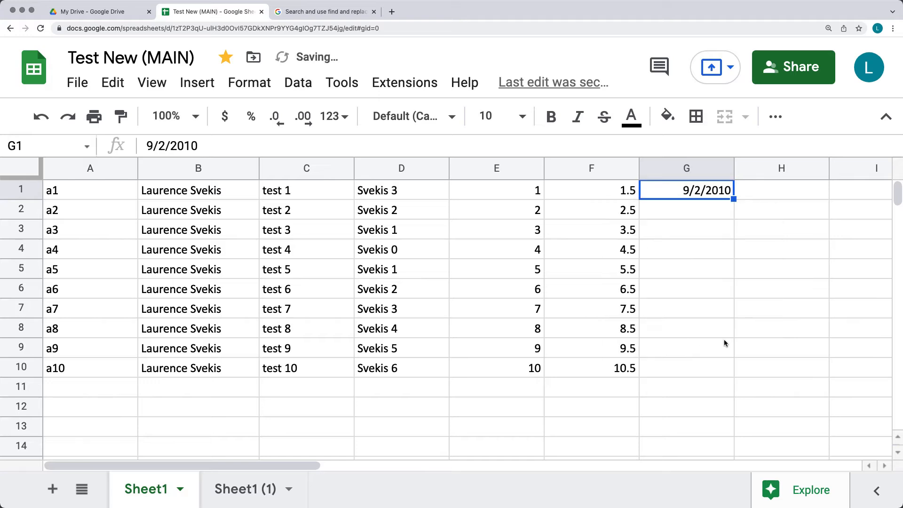
{"action": "double_click", "coordinate": [711, 195]}
{"action": "left_click", "coordinate": [732, 303]}
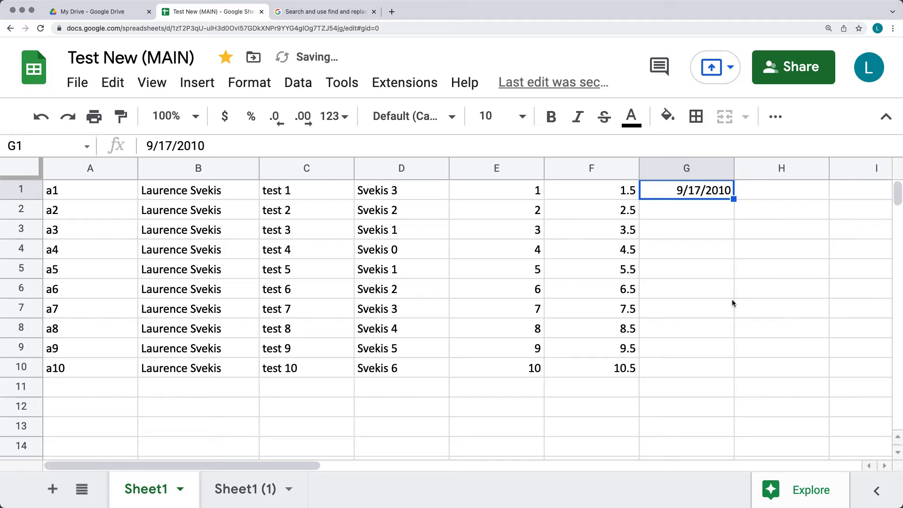
- Fill the date in G1 down through G10, and format G1:G10 as time
{"action": "left_click", "coordinate": [730, 214]}
{"action": "left_click", "coordinate": [727, 193]}
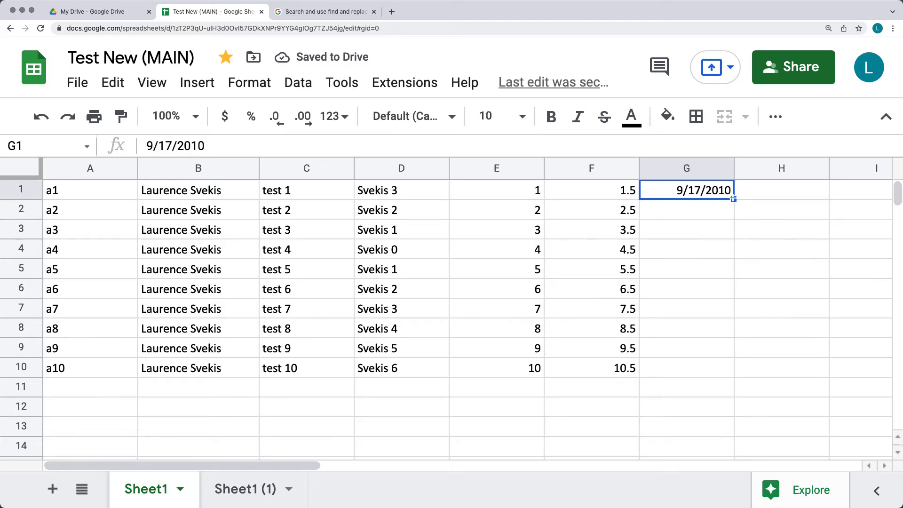
{"action": "left_click_drag", "start_coordinate": [734, 199], "coordinate": [734, 370]}
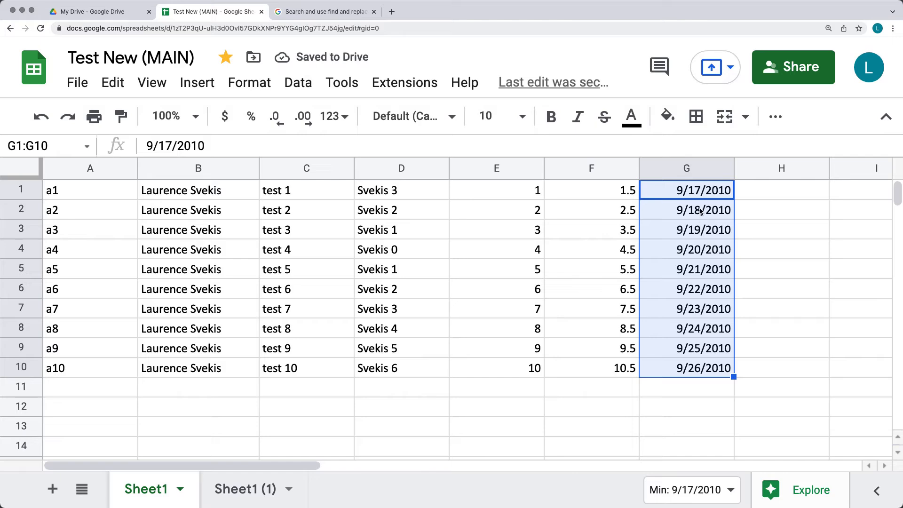
{"action": "right_click", "coordinate": [675, 190]}
{"action": "left_click", "coordinate": [345, 117]}
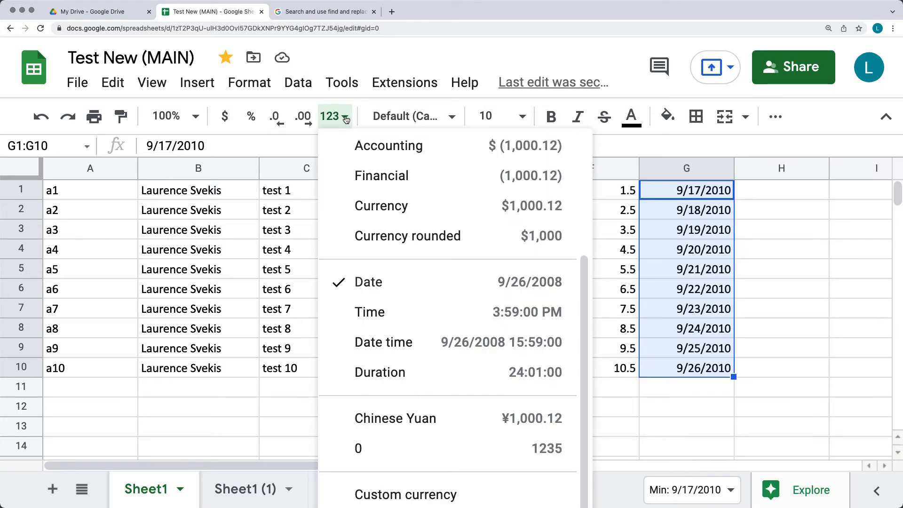
{"action": "left_click", "coordinate": [379, 312]}
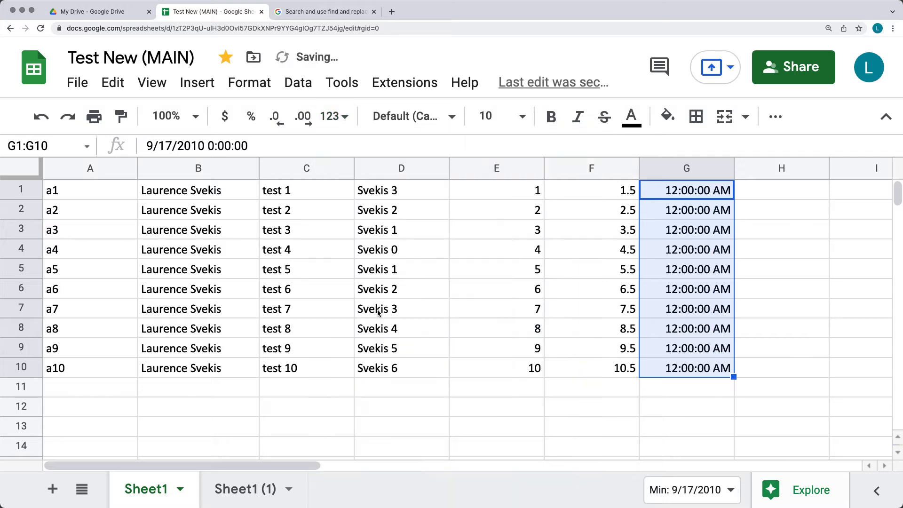
- Apply the Date time format to G1:G10, and try the Duration format on the same cells
{"action": "left_click", "coordinate": [346, 117]}
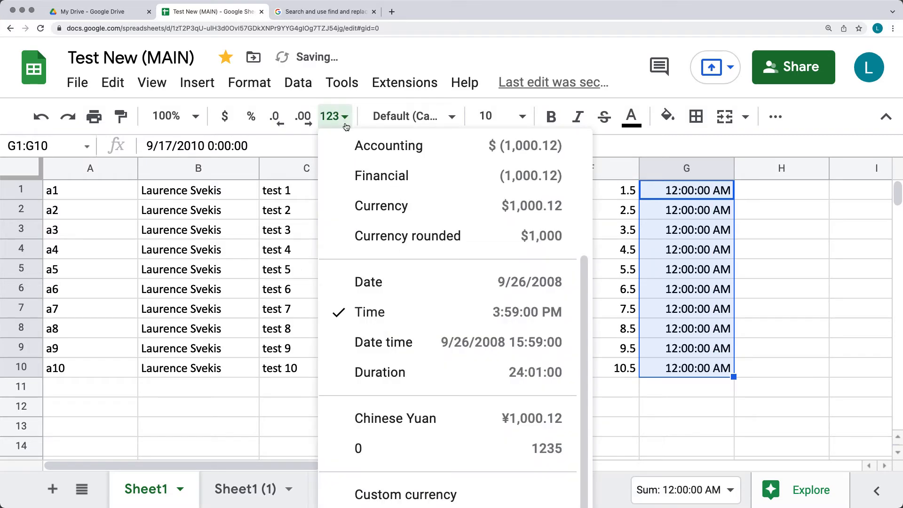
{"action": "left_click", "coordinate": [375, 347]}
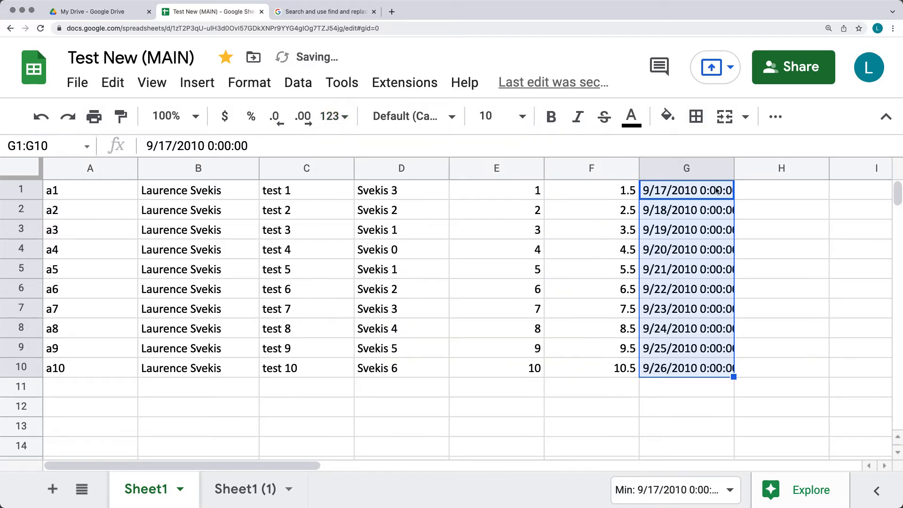
{"action": "left_click", "coordinate": [335, 116]}
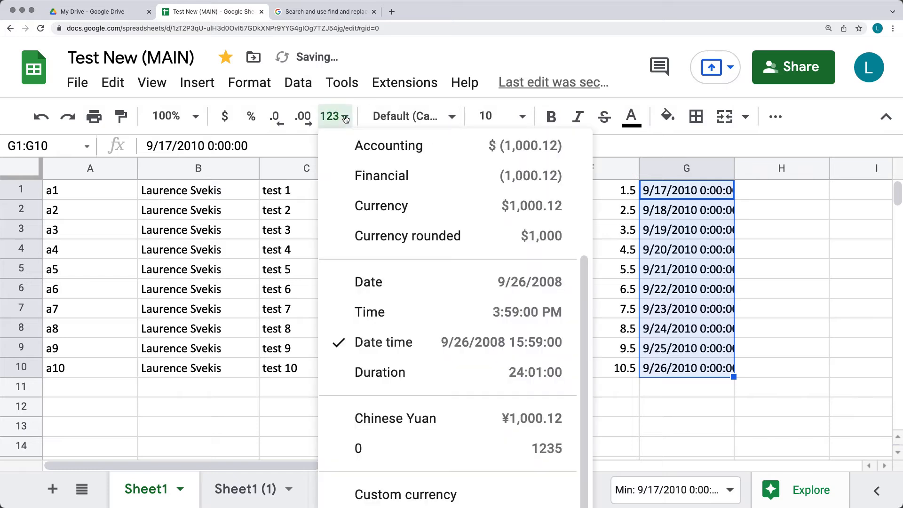
{"action": "left_click", "coordinate": [358, 368]}
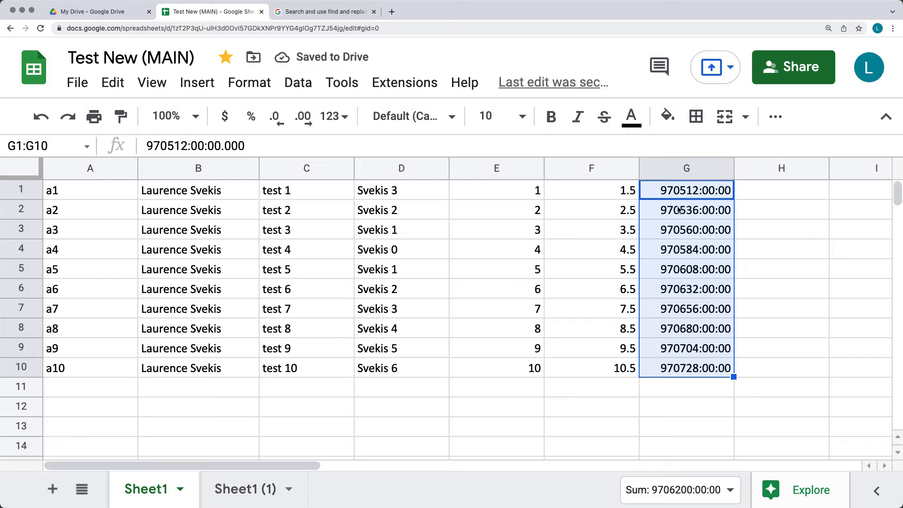
- Format the values in G1:G10 as Date
{"action": "left_click", "coordinate": [347, 117]}
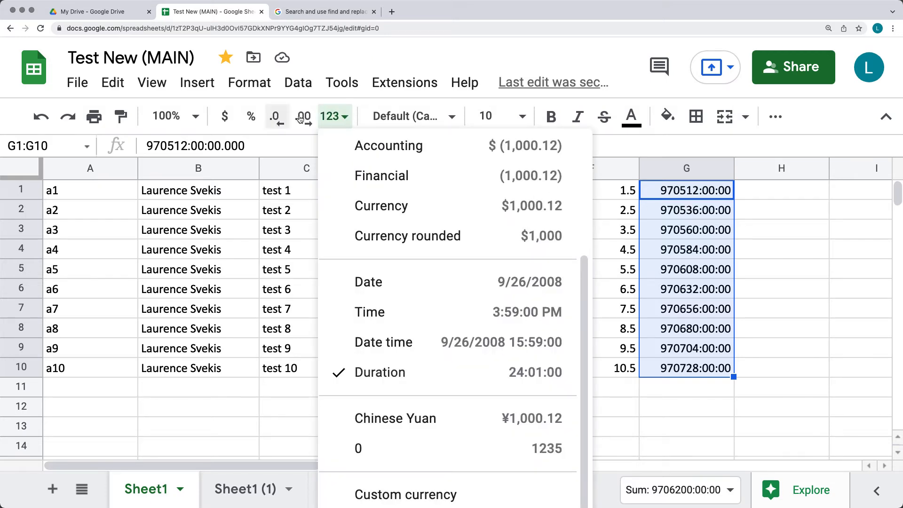
{"action": "left_click", "coordinate": [248, 84]}
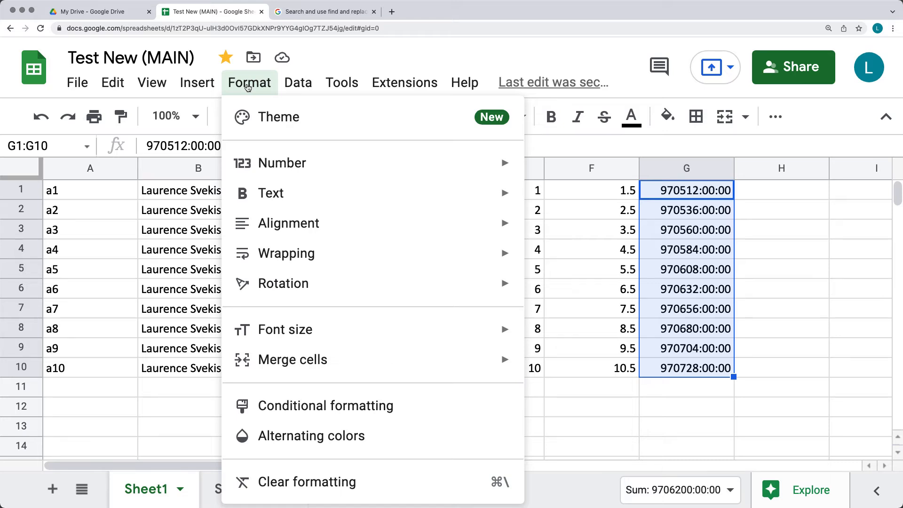
{"action": "mouse_move", "coordinate": [291, 177]}
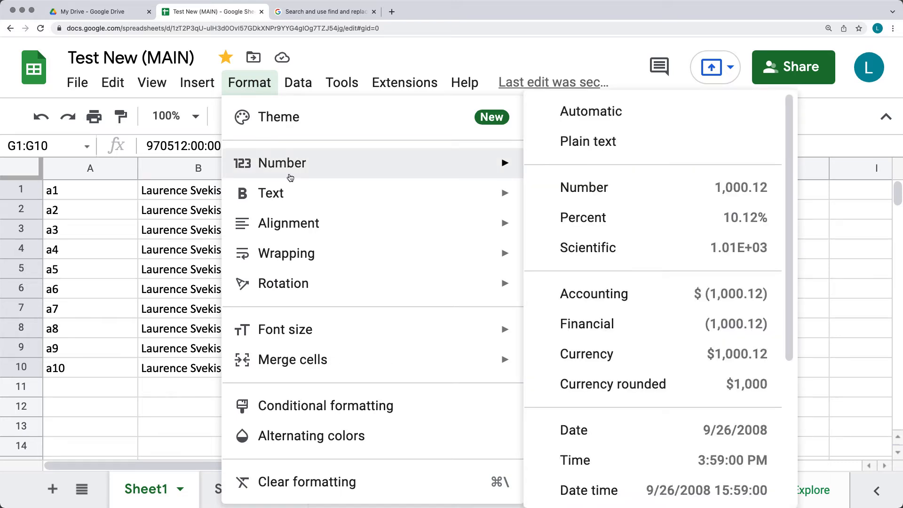
{"action": "left_click", "coordinate": [688, 429]}
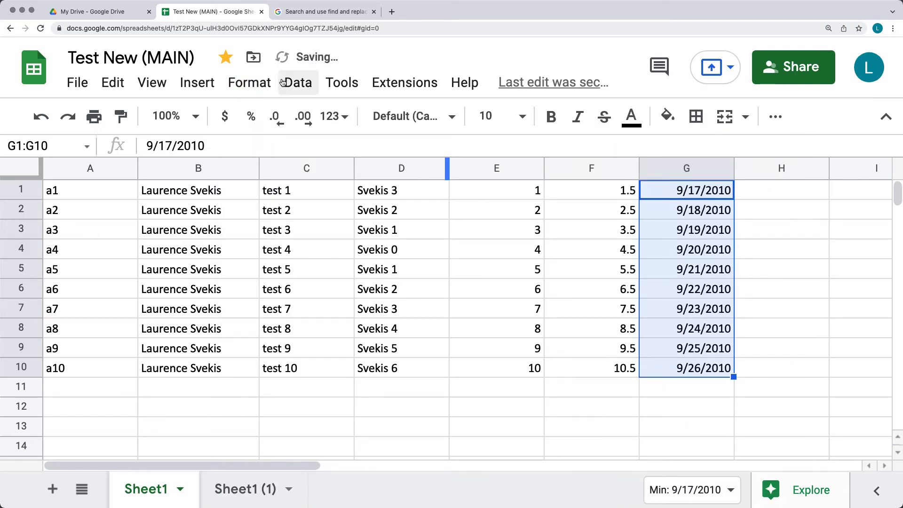
{"action": "left_click", "coordinate": [667, 329]}
{"action": "left_click", "coordinate": [234, 82]}
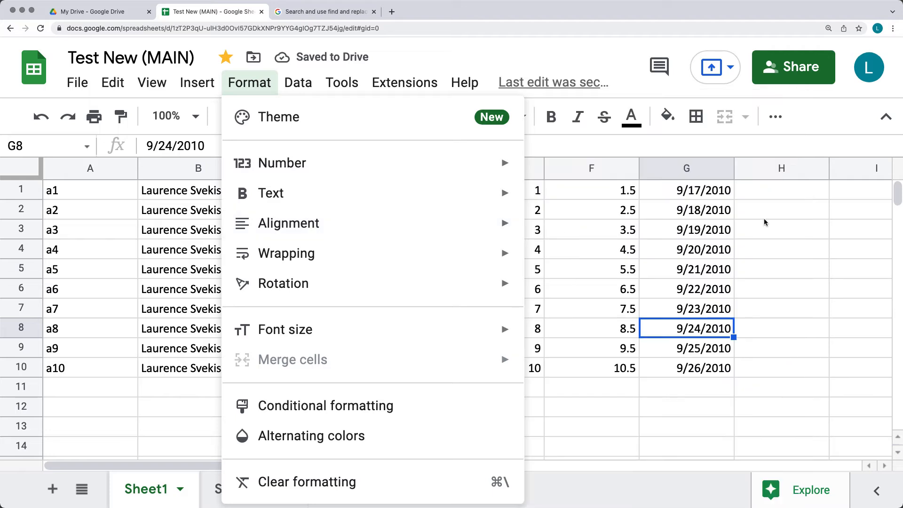
{"action": "left_click", "coordinate": [765, 222]}
- Apply bold, italic and strikethrough to the numbers in E1:E6
{"action": "left_click_drag", "start_coordinate": [493, 191], "coordinate": [494, 298]}
{"action": "left_click", "coordinate": [551, 117]}
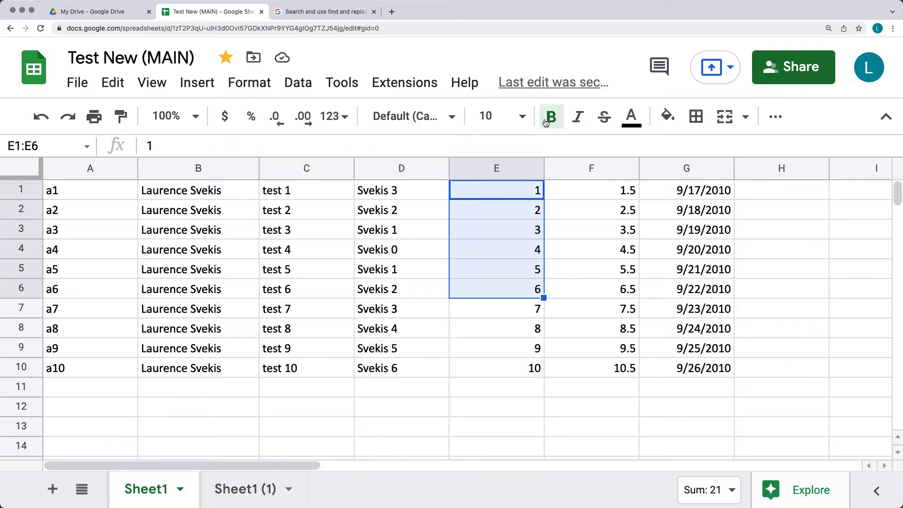
{"action": "left_click", "coordinate": [575, 121]}
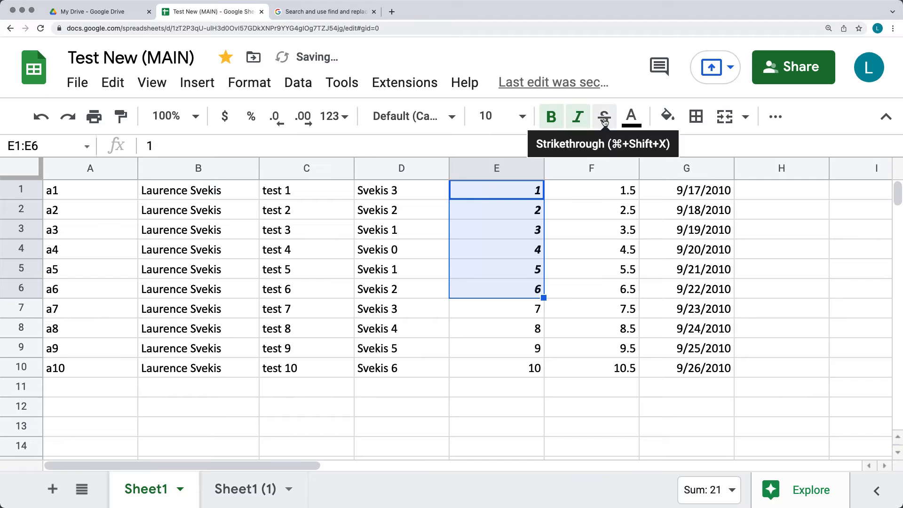
{"action": "left_click", "coordinate": [605, 121]}
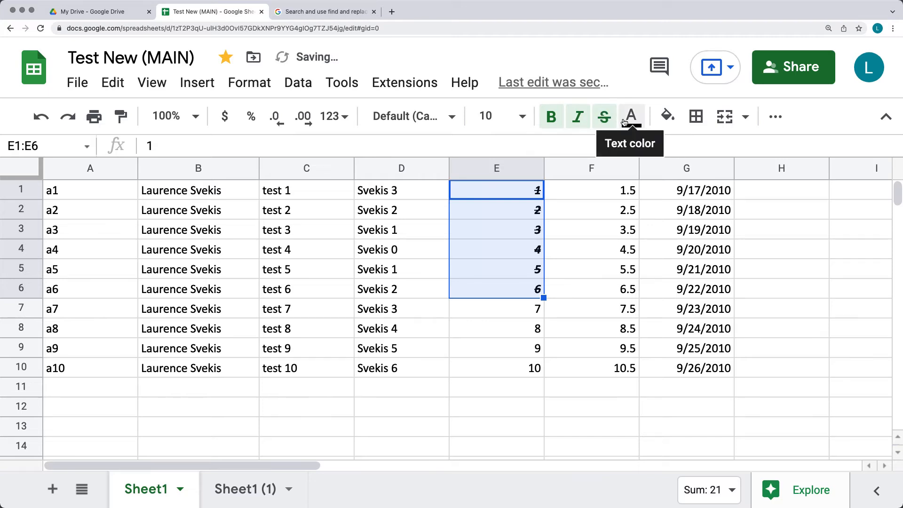
- Create the custom text color #6364ae and apply it to E1:E6
{"action": "left_click", "coordinate": [624, 122]}
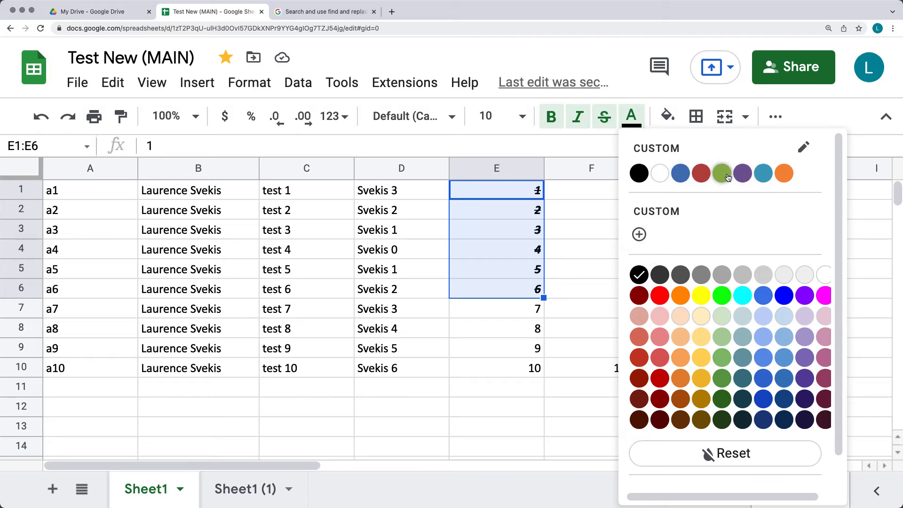
{"action": "left_click", "coordinate": [639, 234]}
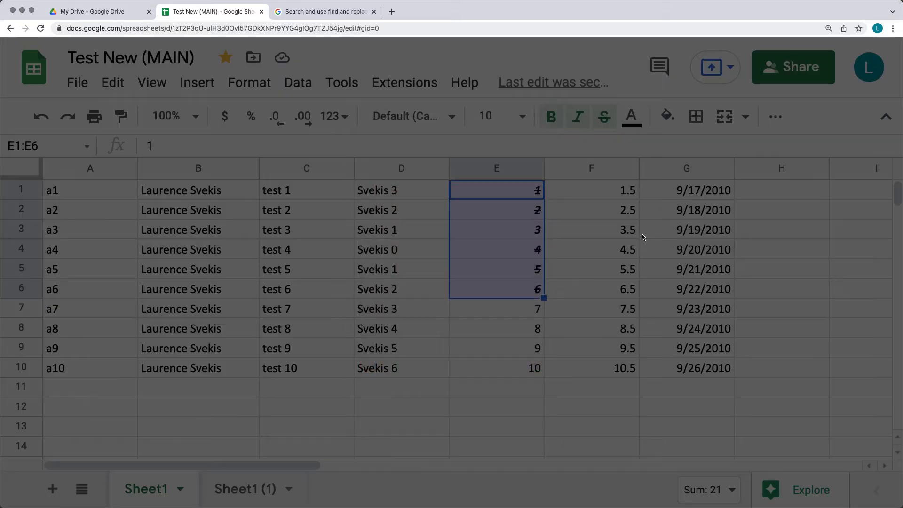
{"action": "left_click_drag", "start_coordinate": [494, 202], "coordinate": [438, 227]}
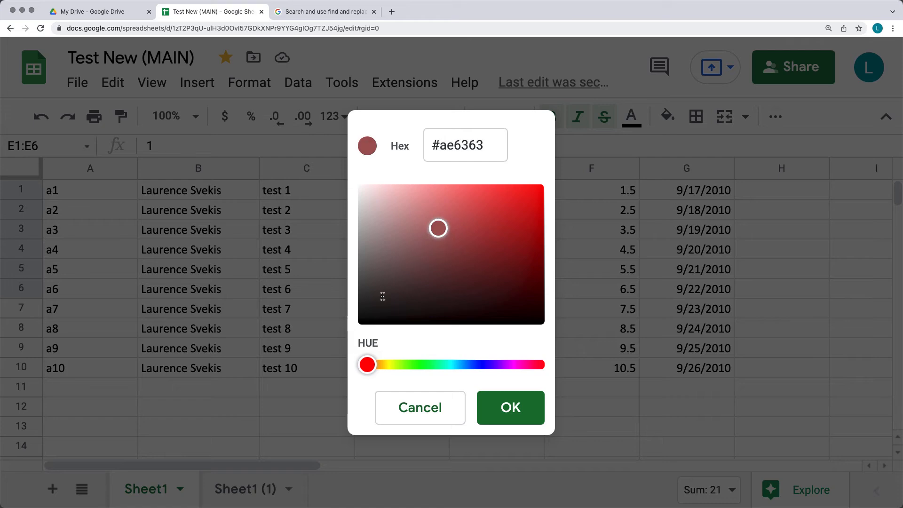
{"action": "left_click_drag", "start_coordinate": [365, 367], "coordinate": [479, 365]}
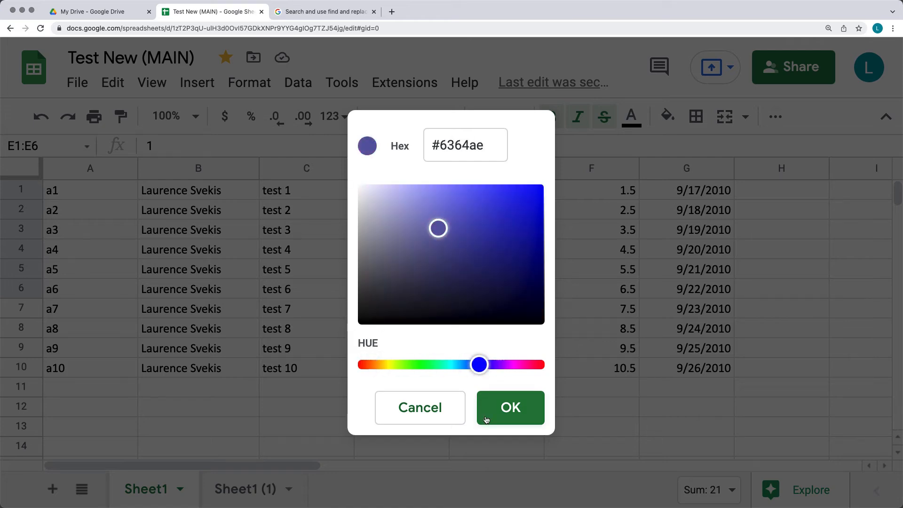
{"action": "left_click", "coordinate": [511, 407]}
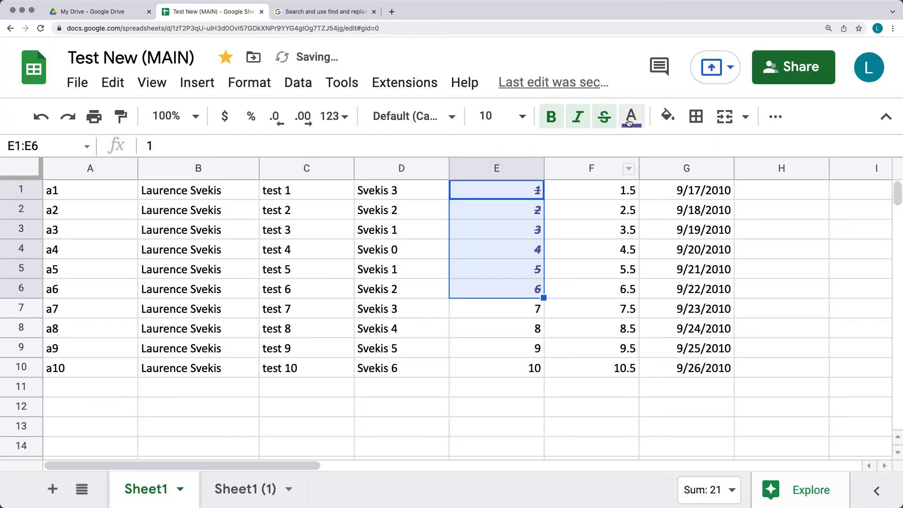
- Set the text color of E1:E6 to the bright purple from the standard palette
{"action": "left_click", "coordinate": [630, 121]}
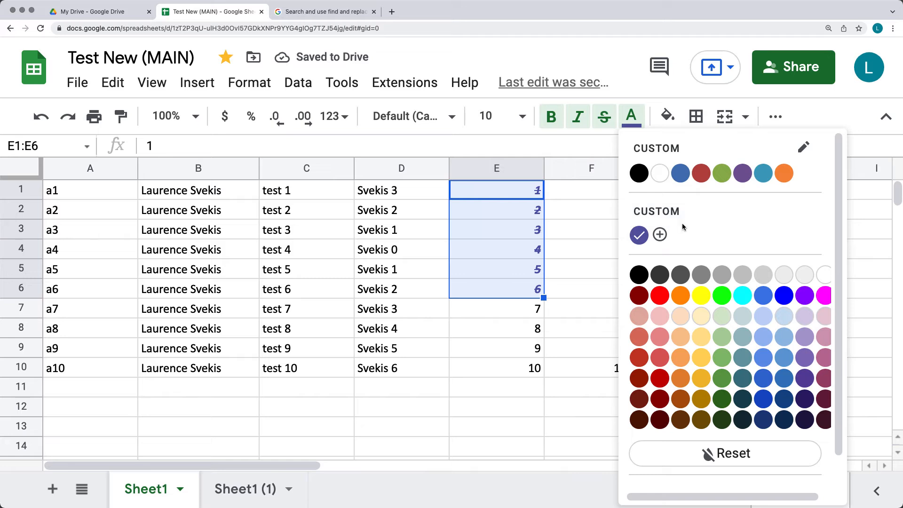
{"action": "scroll", "coordinate": [719, 279], "scroll_direction": "down", "scroll_amount": 1}
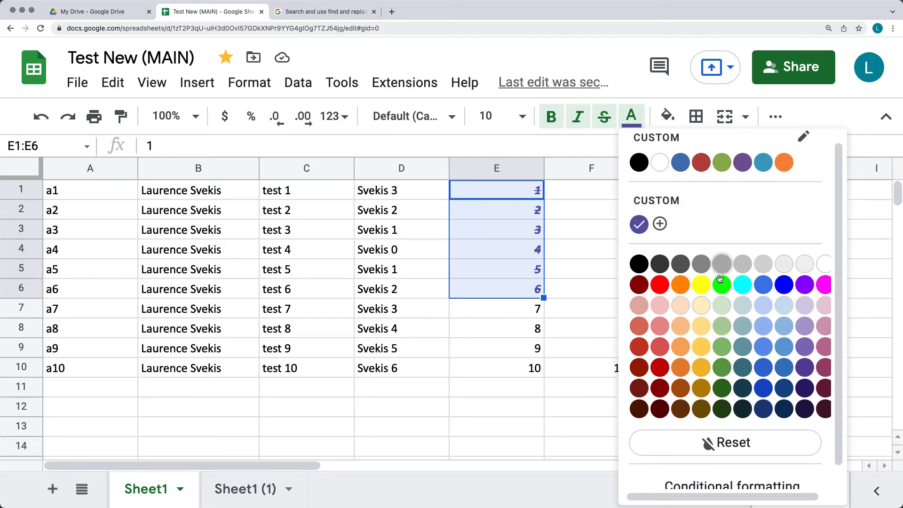
{"action": "scroll", "coordinate": [719, 279], "scroll_direction": "down", "scroll_amount": 2}
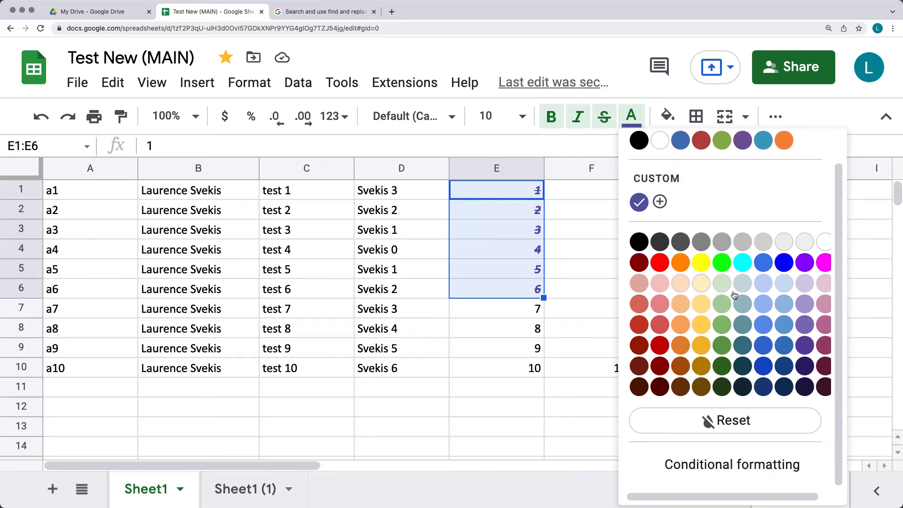
{"action": "left_click", "coordinate": [806, 263]}
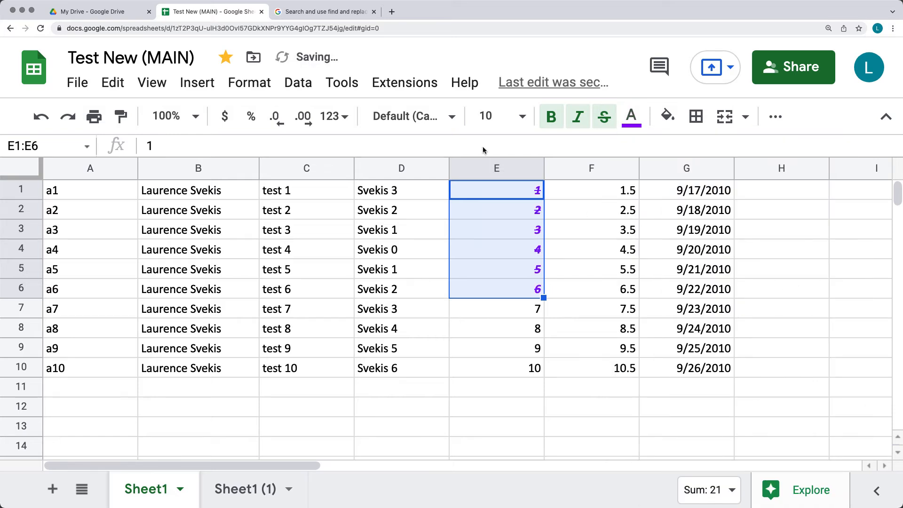
- Set the font size of E1:E6 to 14
{"action": "left_click", "coordinate": [258, 88]}
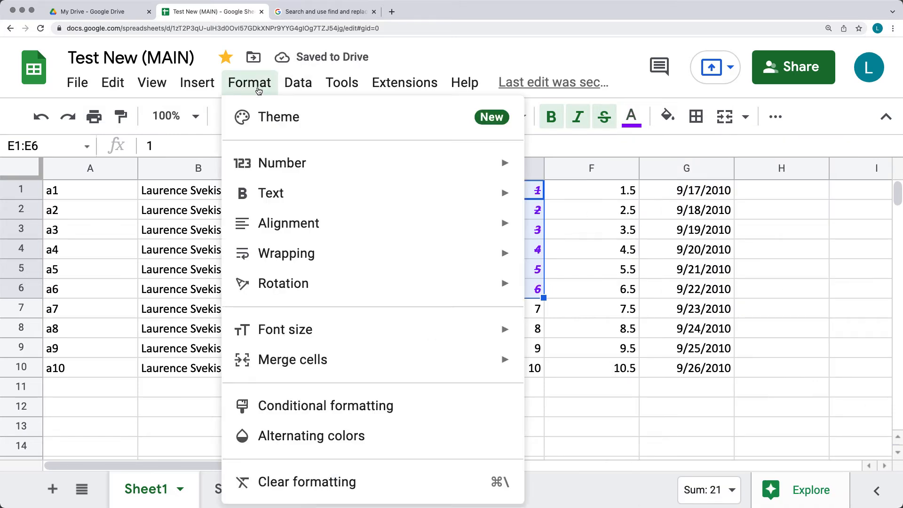
{"action": "mouse_move", "coordinate": [262, 194]}
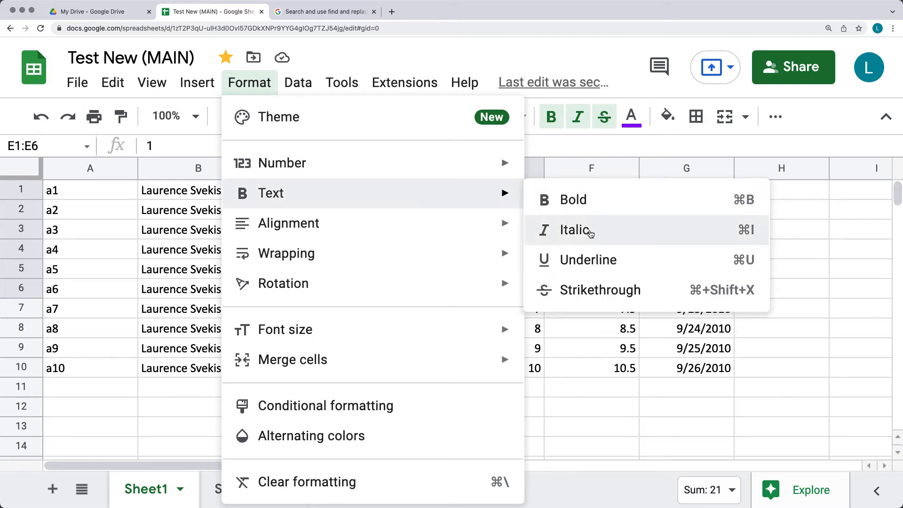
{"action": "mouse_move", "coordinate": [354, 233]}
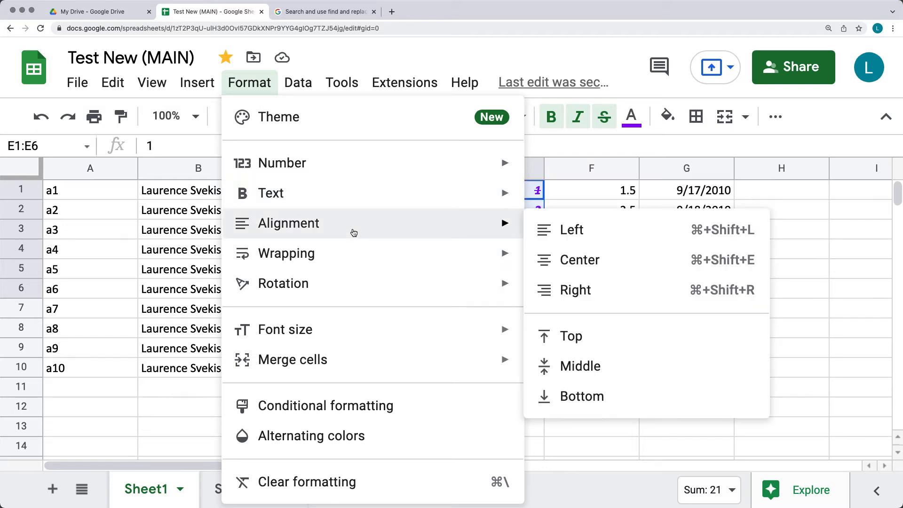
{"action": "mouse_move", "coordinate": [350, 302]}
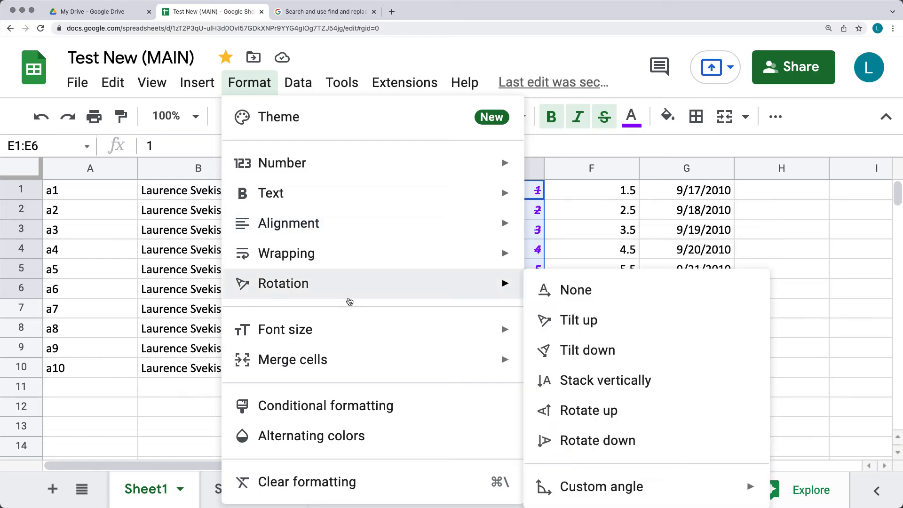
{"action": "mouse_move", "coordinate": [326, 336]}
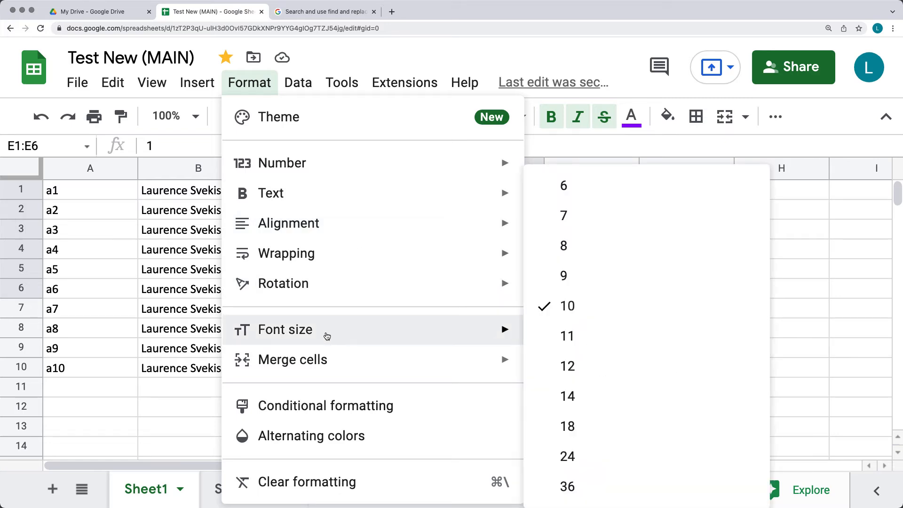
{"action": "left_click", "coordinate": [569, 397]}
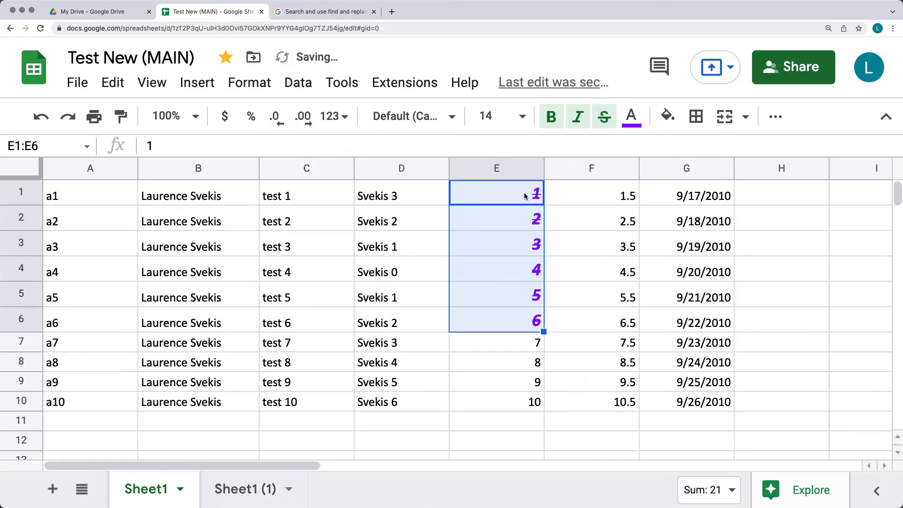
- Set the font size of F1:F4 to 9
{"action": "left_click_drag", "start_coordinate": [581, 204], "coordinate": [594, 277]}
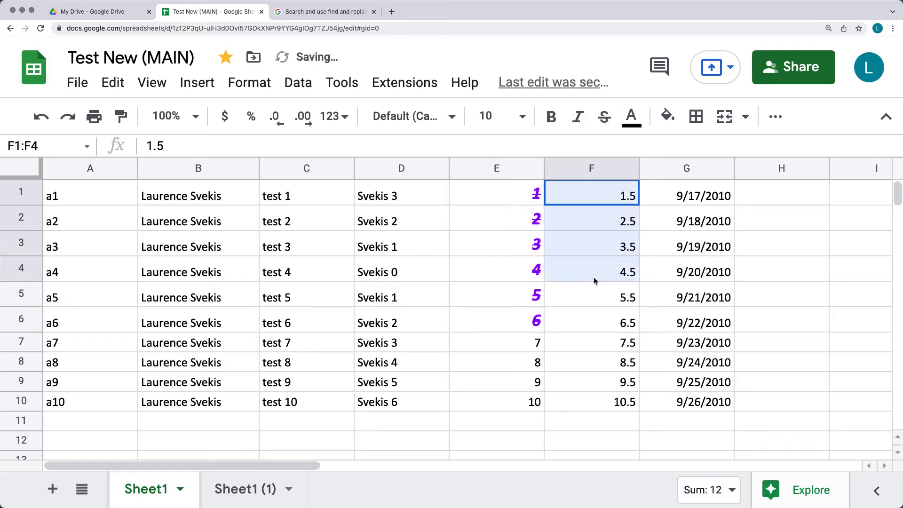
{"action": "left_click", "coordinate": [523, 118]}
{"action": "left_click", "coordinate": [488, 241]}
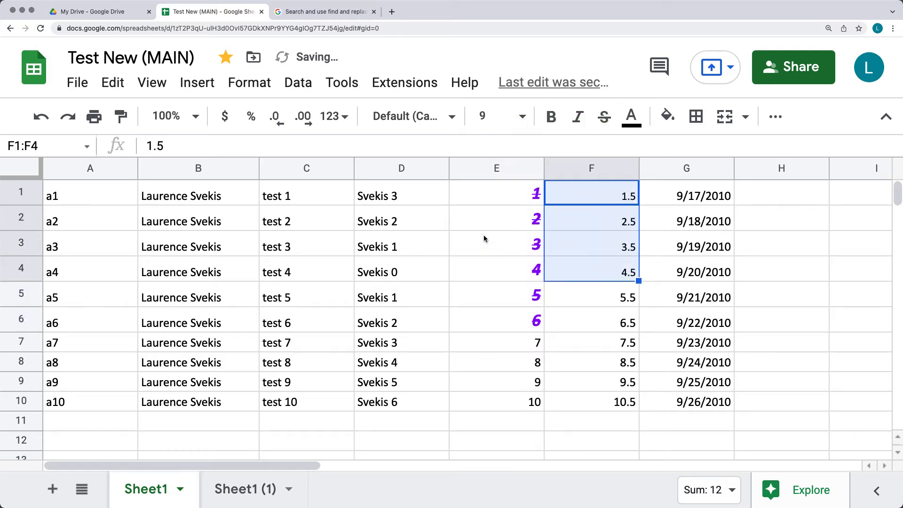
{"action": "left_click", "coordinate": [602, 294]}
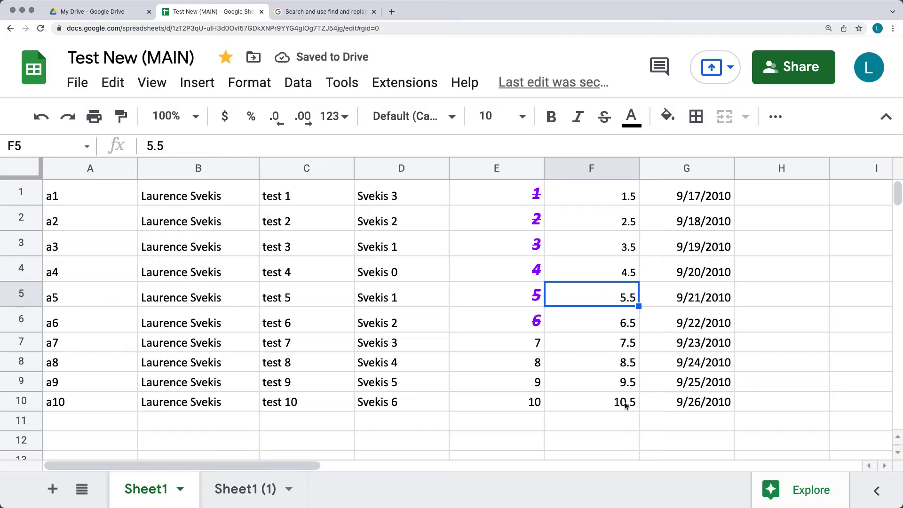
- Make the value in F9 bold
{"action": "left_click", "coordinate": [617, 382]}
{"action": "left_click", "coordinate": [551, 116]}
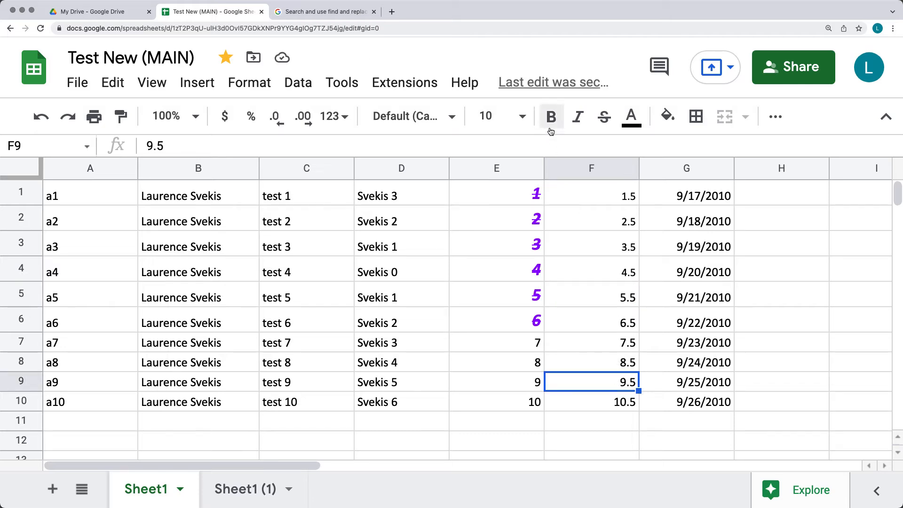
{"action": "left_click", "coordinate": [556, 245]}
- Set the text color of the cells E5:F8 to red
{"action": "left_click_drag", "start_coordinate": [491, 294], "coordinate": [599, 369]}
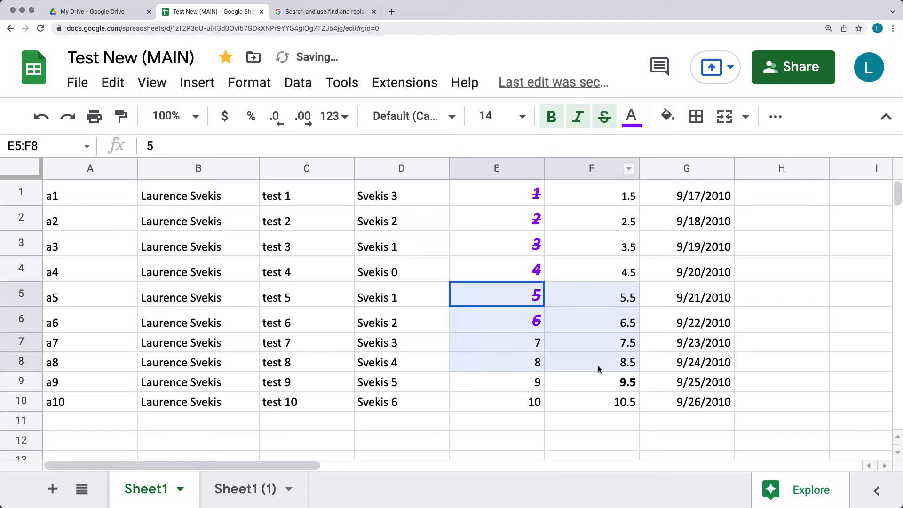
{"action": "left_click", "coordinate": [630, 120]}
{"action": "left_click", "coordinate": [670, 292]}
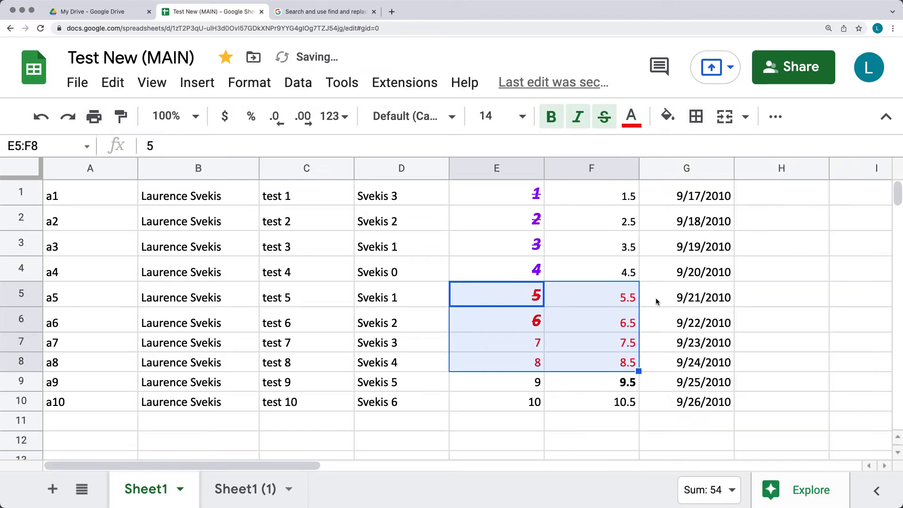
{"action": "left_click", "coordinate": [517, 321]}
- Clear all formatting from columns E and F
{"action": "left_click", "coordinate": [532, 168]}
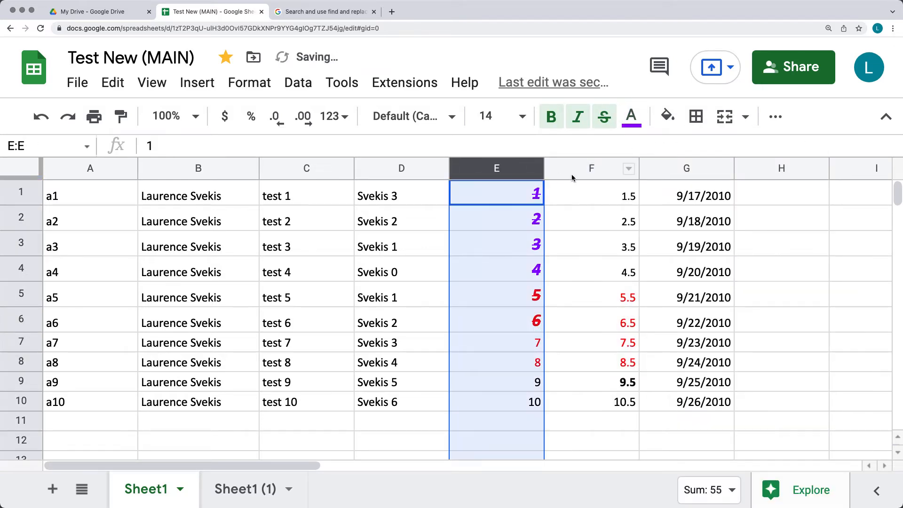
{"action": "left_click", "coordinate": [566, 174], "text": "shift"}
{"action": "right_click", "coordinate": [567, 174]}
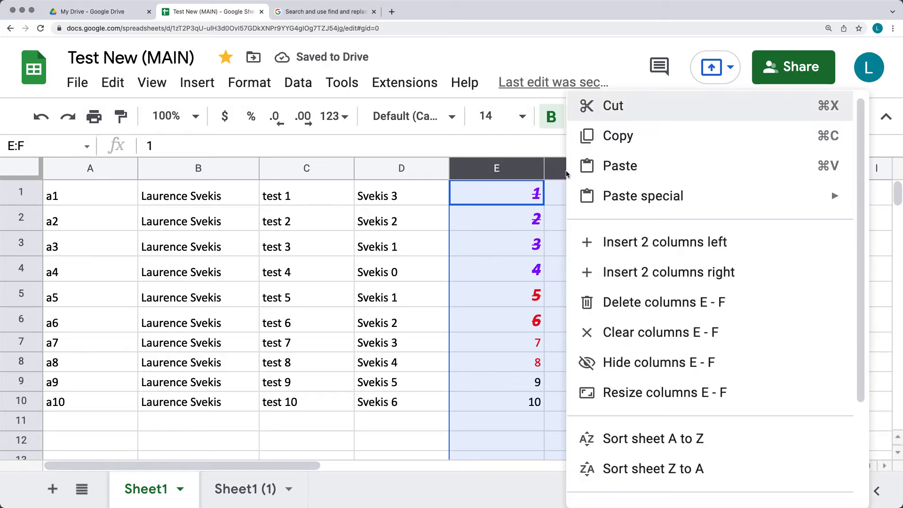
{"action": "left_click", "coordinate": [261, 83]}
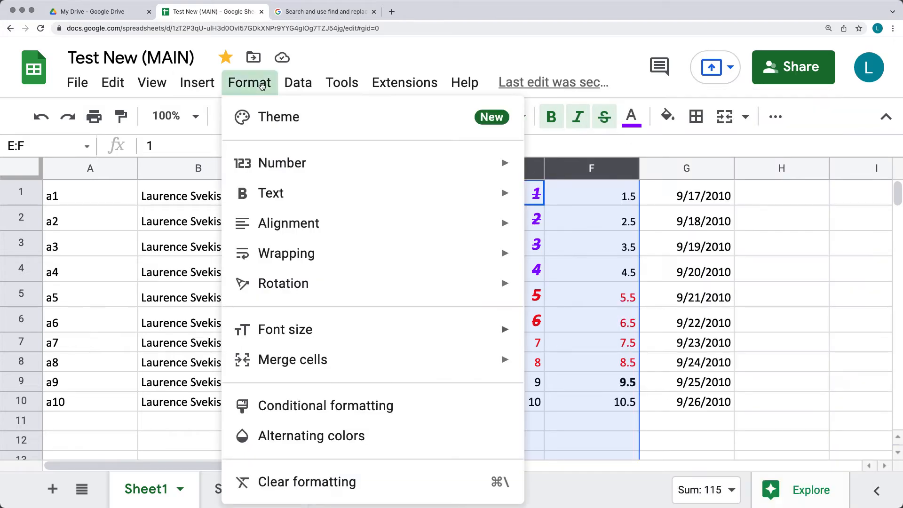
{"action": "left_click", "coordinate": [334, 481]}
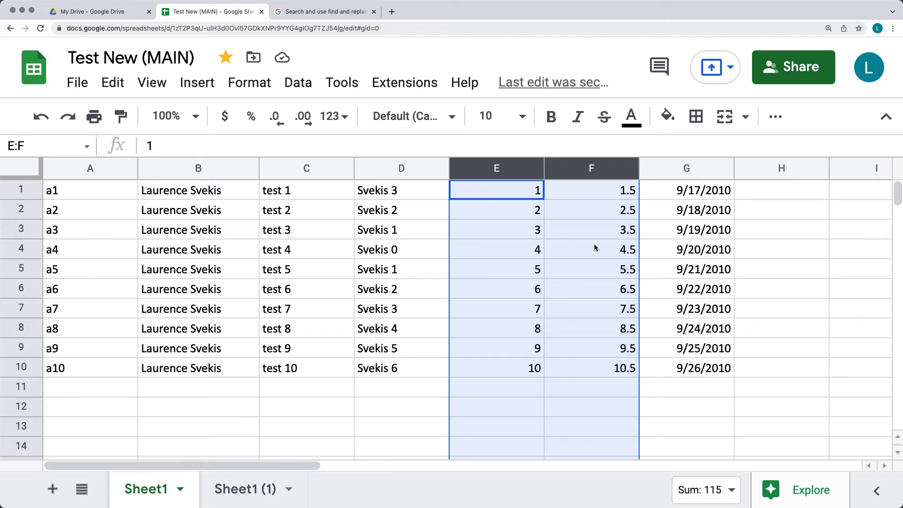
- Center the values in columns E and F horizontally
{"action": "left_click", "coordinate": [240, 84]}
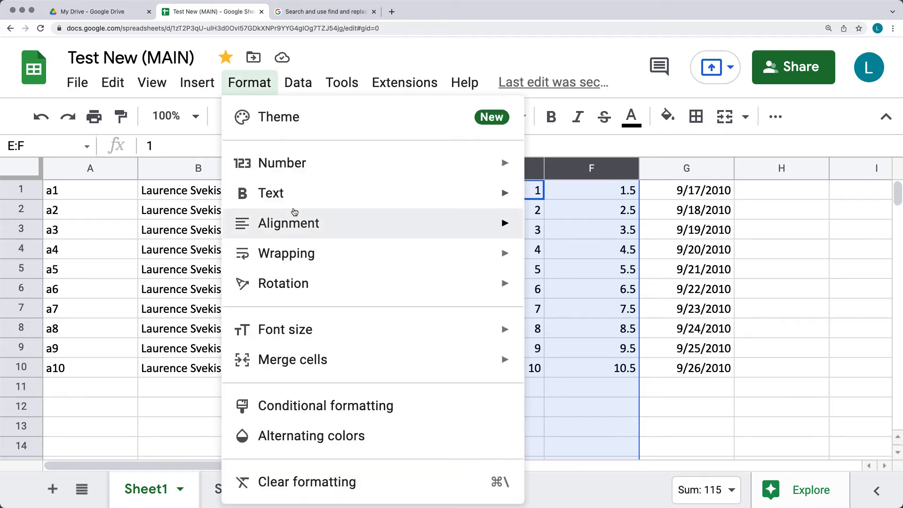
{"action": "mouse_move", "coordinate": [294, 212]}
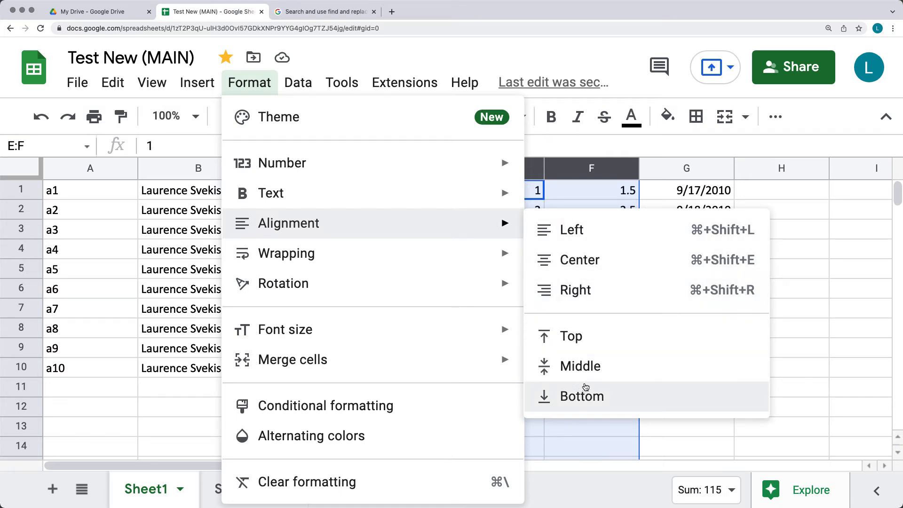
{"action": "left_click", "coordinate": [595, 262]}
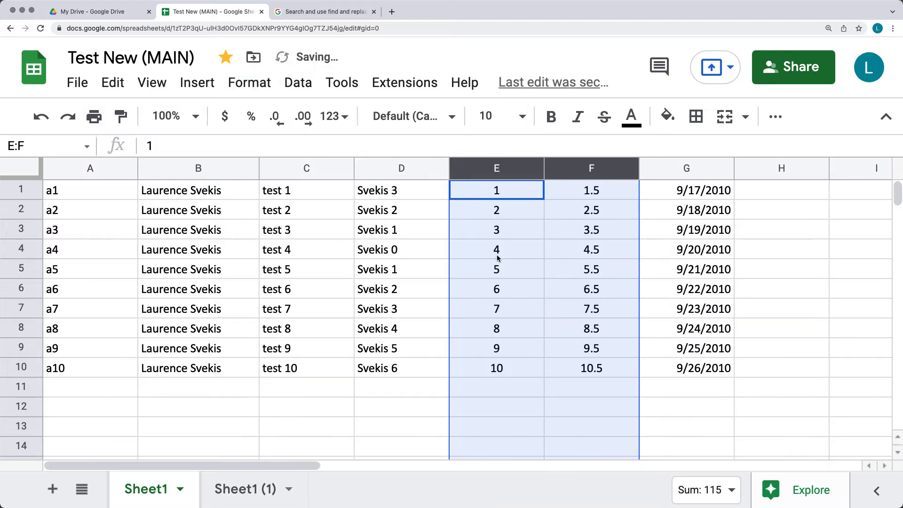
- Increase the height of rows 1 to 6 together to roughly double their size
{"action": "left_click", "coordinate": [6, 209]}
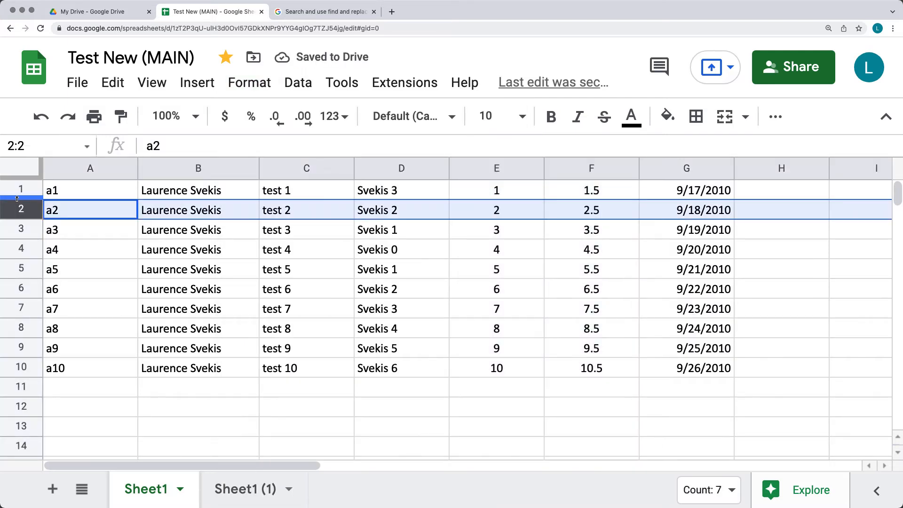
{"action": "left_click", "coordinate": [18, 192]}
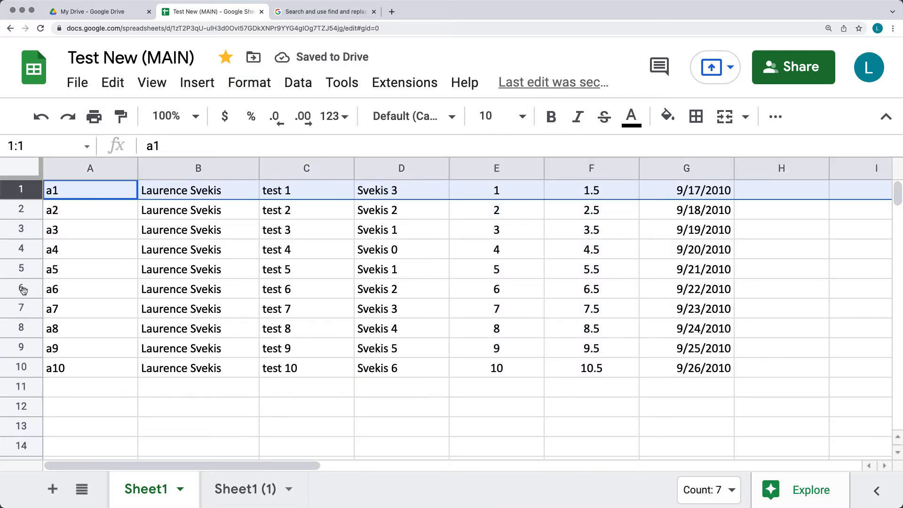
{"action": "left_click", "coordinate": [22, 290], "text": "shift"}
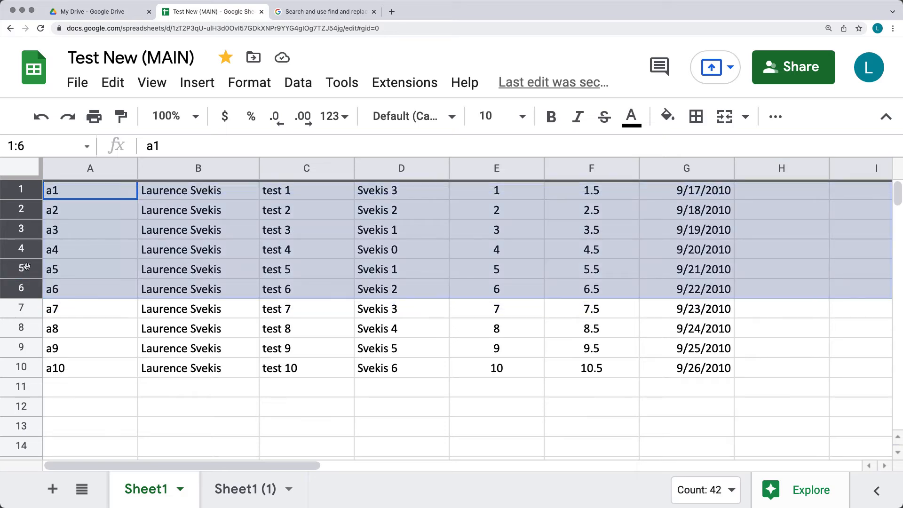
{"action": "left_click_drag", "start_coordinate": [21, 281], "coordinate": [28, 313]}
{"action": "left_click", "coordinate": [607, 311]}
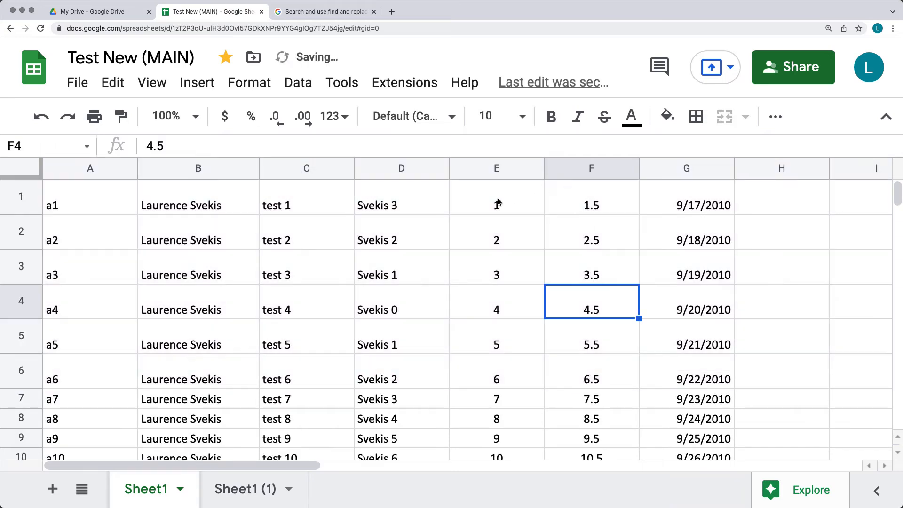
- Align the values in E1:E6 vertically to the middle of their cells
{"action": "left_click_drag", "start_coordinate": [499, 203], "coordinate": [493, 376]}
{"action": "right_click", "coordinate": [494, 210]}
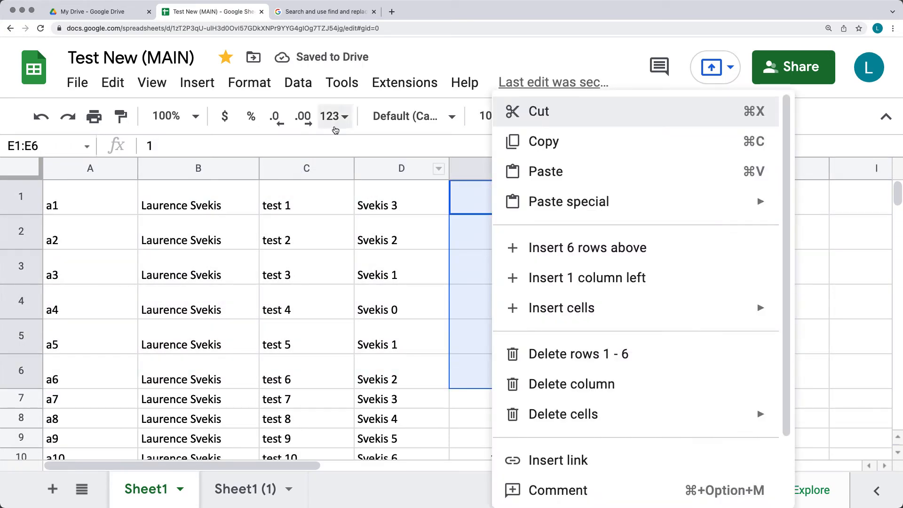
{"action": "left_click", "coordinate": [249, 82]}
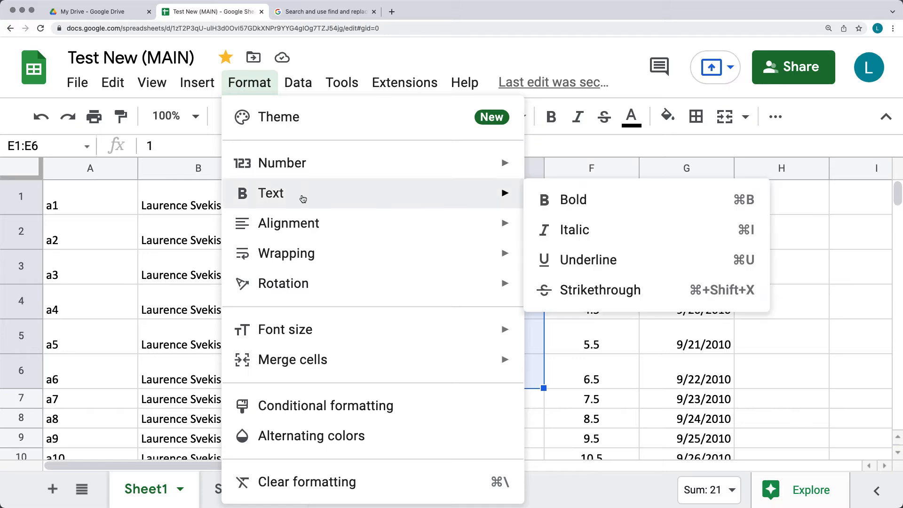
{"action": "left_click", "coordinate": [622, 363]}
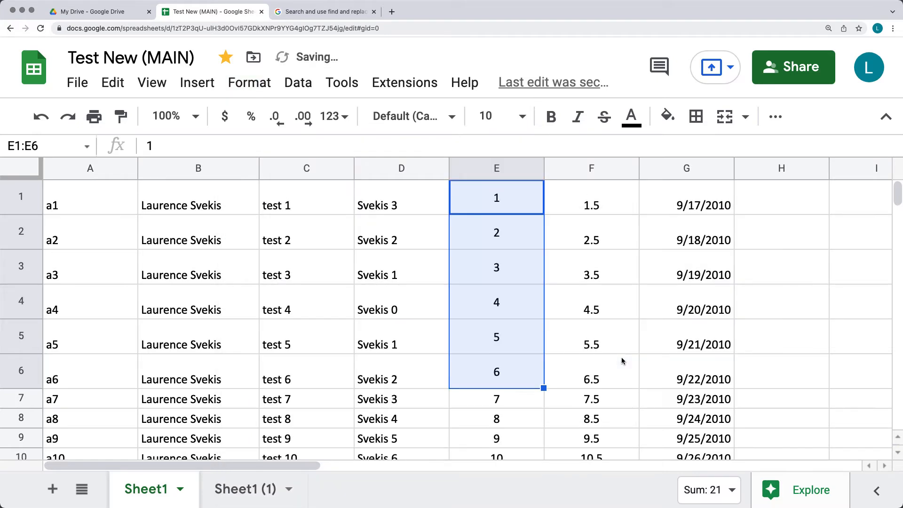
{"action": "left_click", "coordinate": [628, 337]}
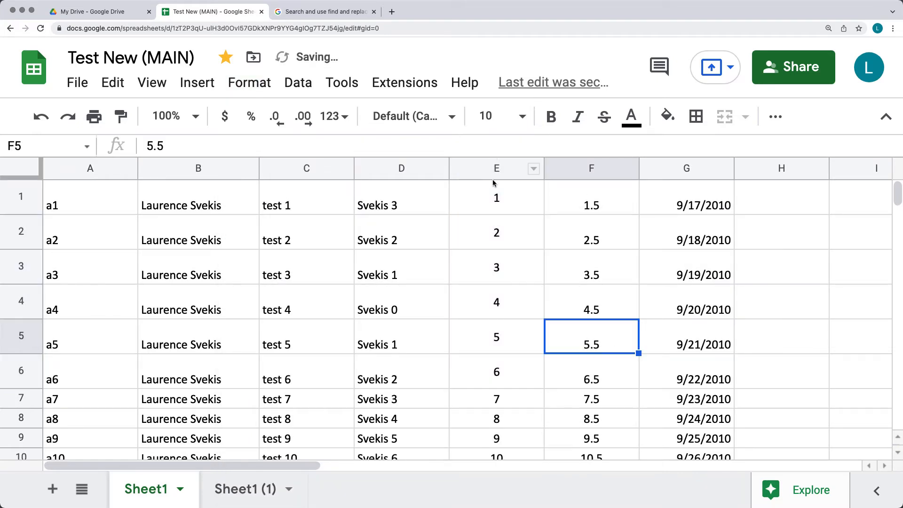
{"action": "left_click", "coordinate": [243, 86]}
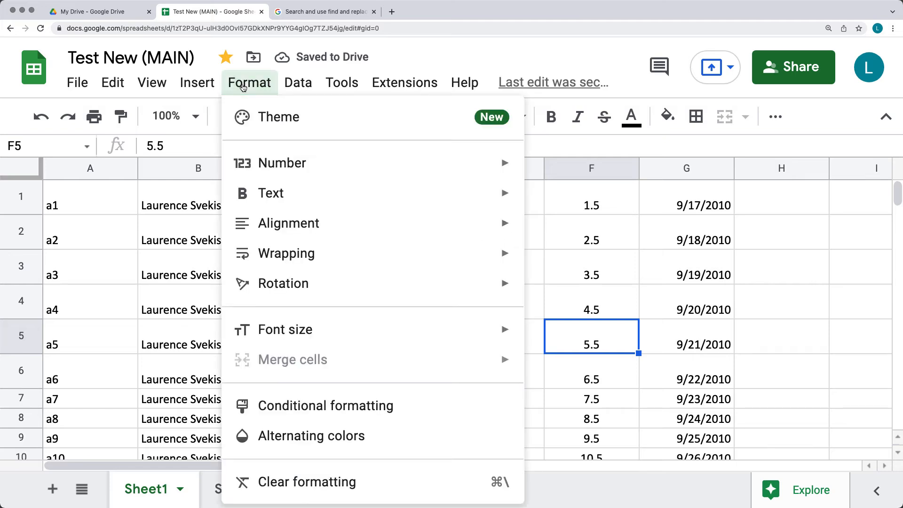
{"action": "mouse_move", "coordinate": [272, 250]}
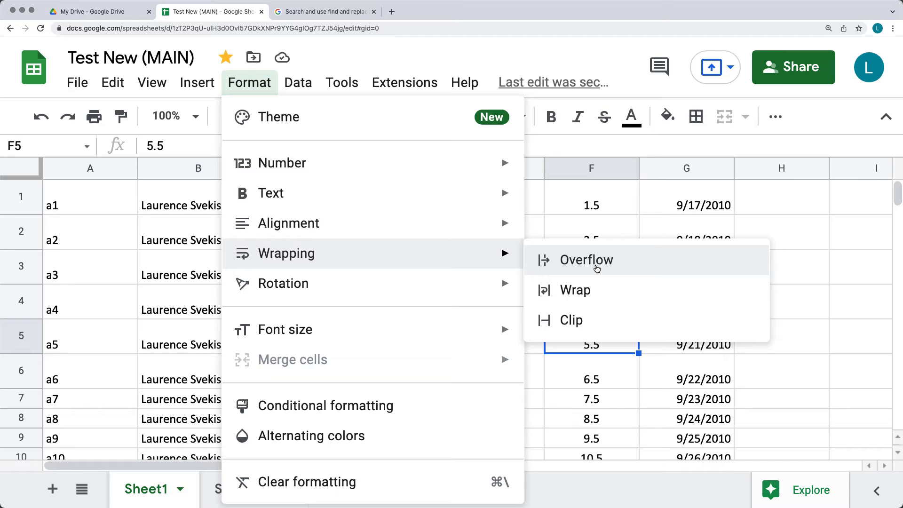
{"action": "left_click", "coordinate": [202, 294]}
- Lengthen the text in B1 by appending seven copies of the name already in the cell
{"action": "left_click", "coordinate": [216, 207]}
{"action": "left_click_drag", "start_coordinate": [236, 144], "coordinate": [125, 136]}
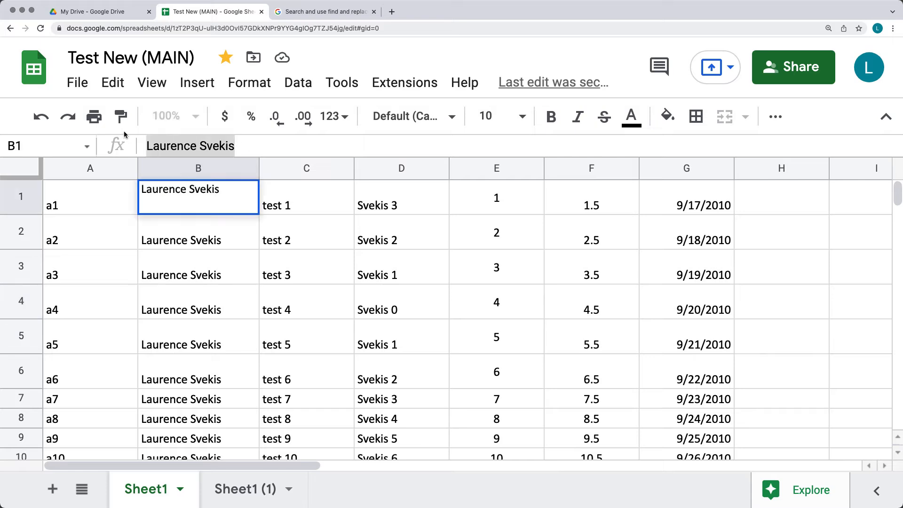
{"action": "key", "text": "ctrl+c"}
{"action": "left_click", "coordinate": [262, 138]}
{"action": "key", "text": "ctrl+v"}
{"action": "key", "text": "ctrl+v"}
{"action": "key", "text": "ctrl+v"}
{"action": "key", "text": "ctrl+v"}
{"action": "key", "text": "ctrl+v"}
{"action": "key", "text": "ctrl+v"}
{"action": "key", "text": "ctrl+v"}
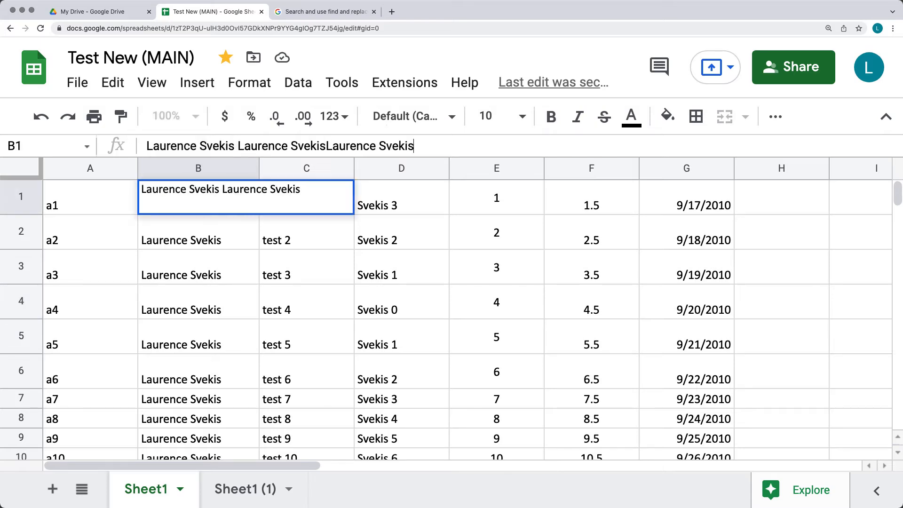
{"action": "left_click", "coordinate": [219, 268]}
- Try the Wrap and Clip text wrapping options on the long text in B1
{"action": "left_click", "coordinate": [232, 205]}
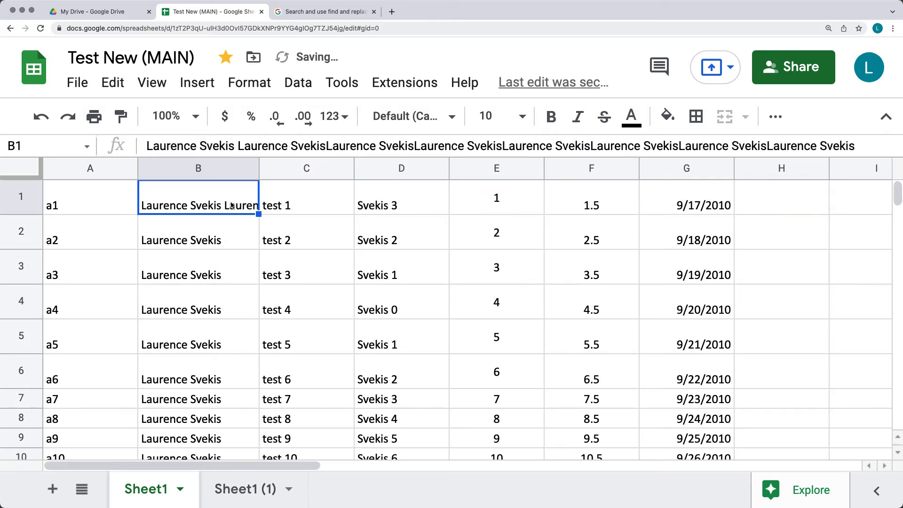
{"action": "left_click", "coordinate": [249, 83]}
{"action": "mouse_move", "coordinate": [328, 258]}
{"action": "left_click", "coordinate": [562, 294]}
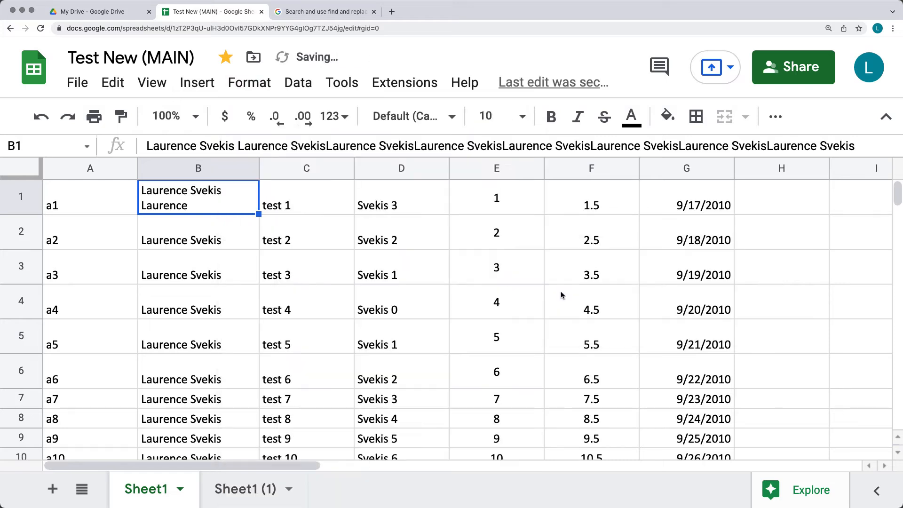
{"action": "left_click", "coordinate": [249, 84]}
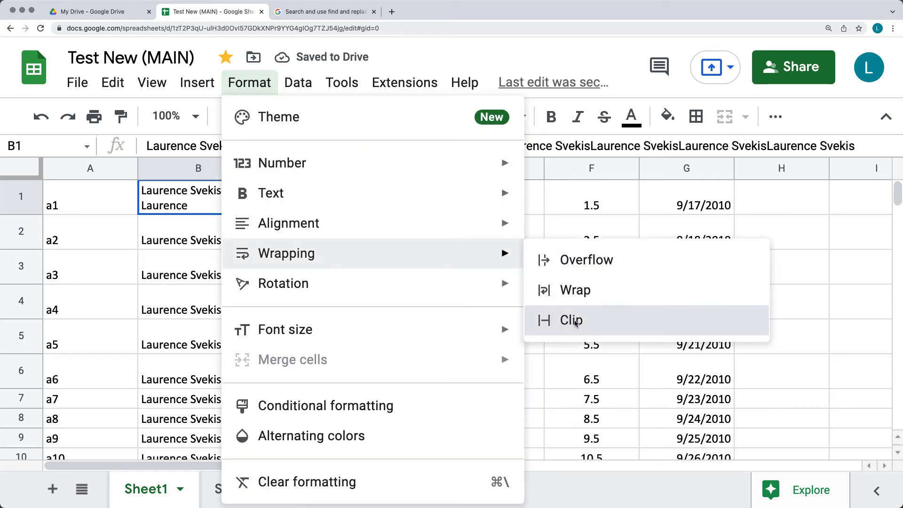
{"action": "left_click", "coordinate": [581, 318]}
- Set the text wrapping of B1 to Overflow
{"action": "left_click", "coordinate": [249, 84]}
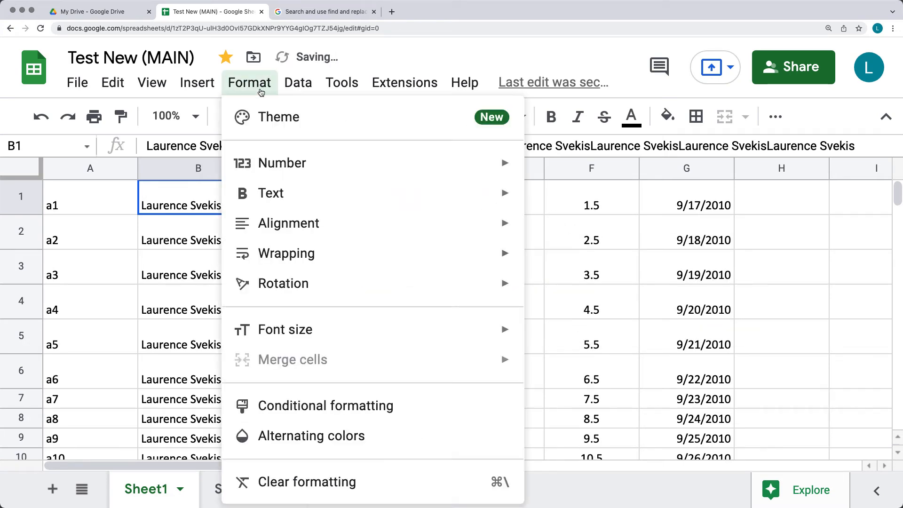
{"action": "mouse_move", "coordinate": [390, 286]}
{"action": "mouse_move", "coordinate": [393, 262]}
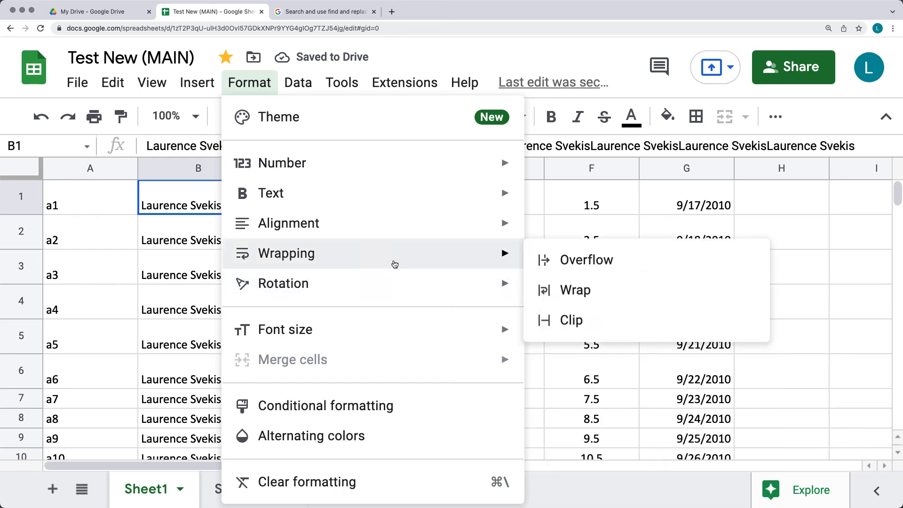
{"action": "left_click", "coordinate": [622, 260]}
{"action": "left_click", "coordinate": [301, 260]}
{"action": "left_click", "coordinate": [221, 206]}
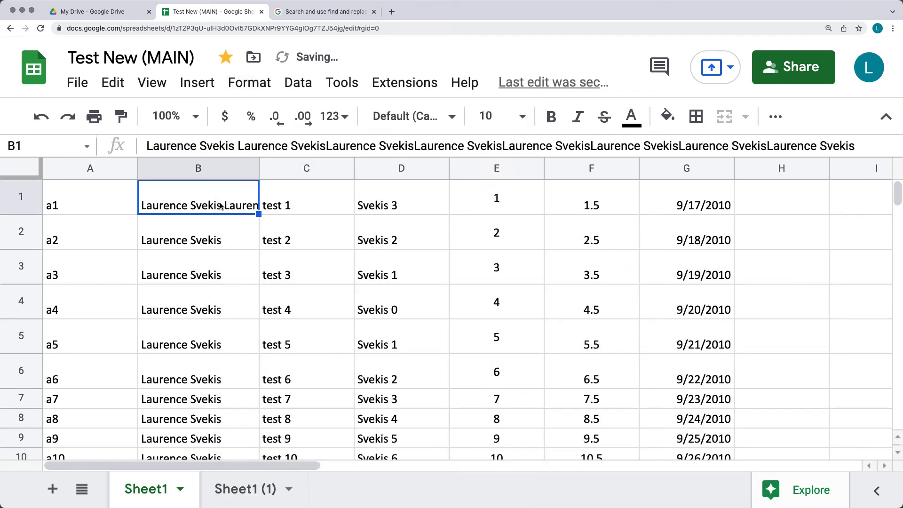
{"action": "left_click", "coordinate": [241, 84]}
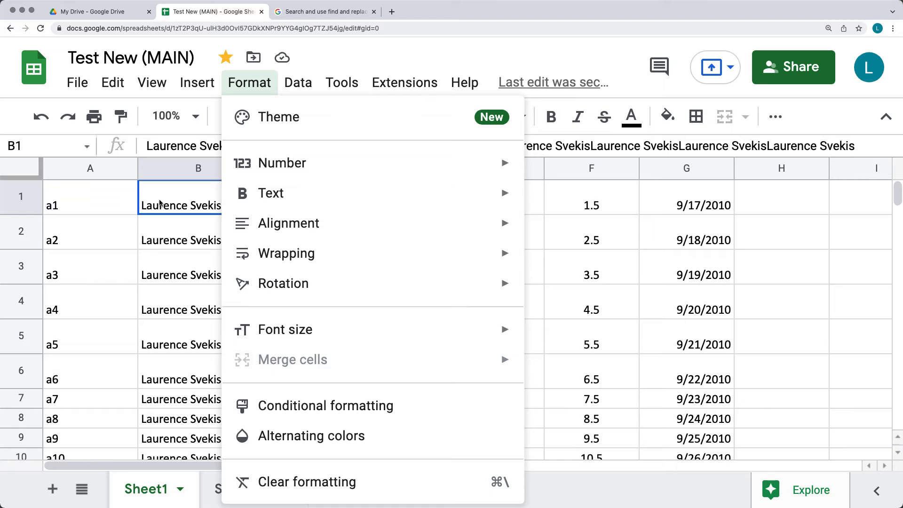
{"action": "mouse_move", "coordinate": [421, 254]}
{"action": "mouse_move", "coordinate": [367, 265]}
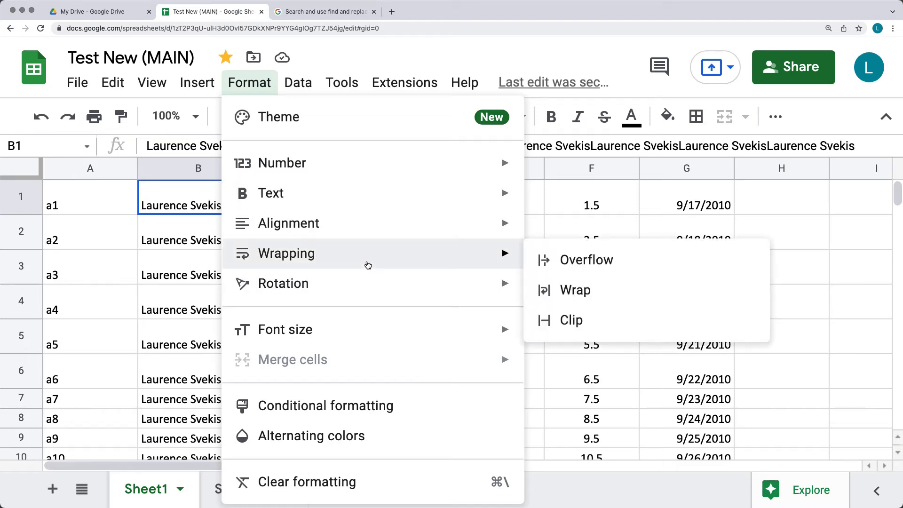
- Rotate the value in F2 with the Tilt up option
{"action": "mouse_move", "coordinate": [355, 301]}
{"action": "left_click", "coordinate": [558, 230]}
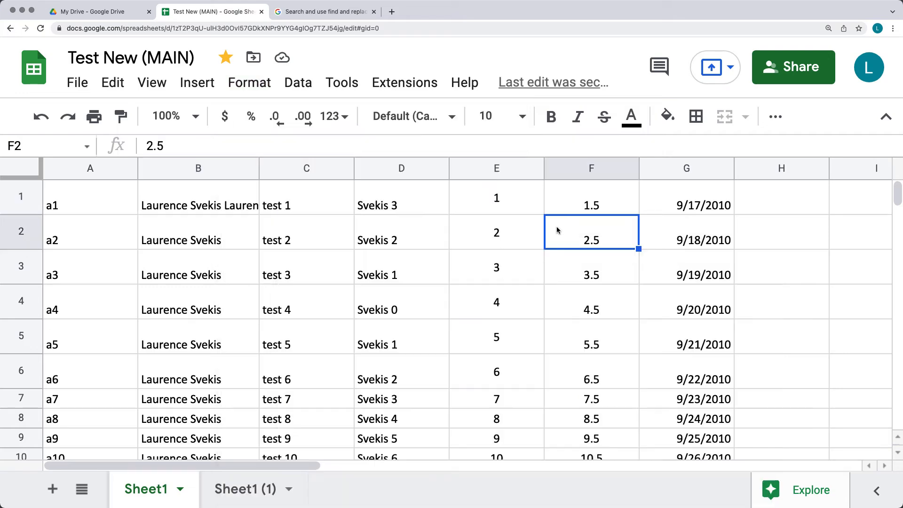
{"action": "left_click", "coordinate": [246, 85]}
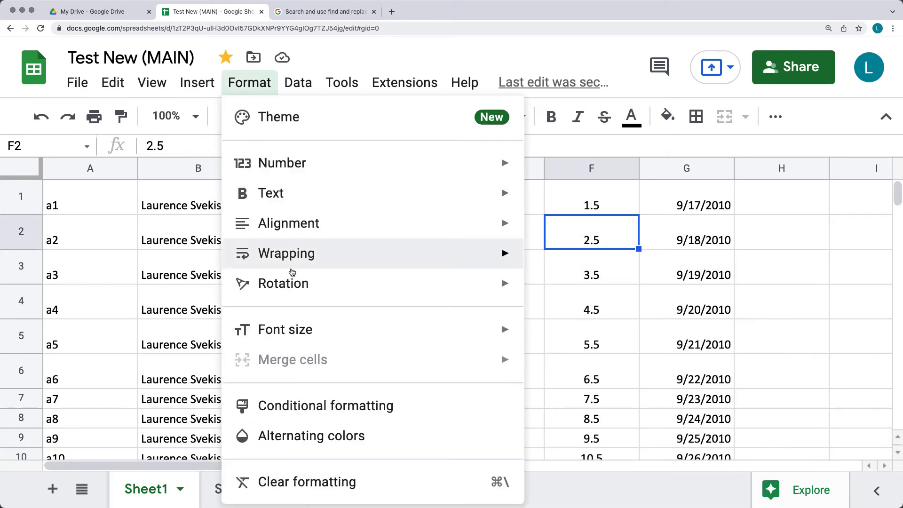
{"action": "mouse_move", "coordinate": [292, 284]}
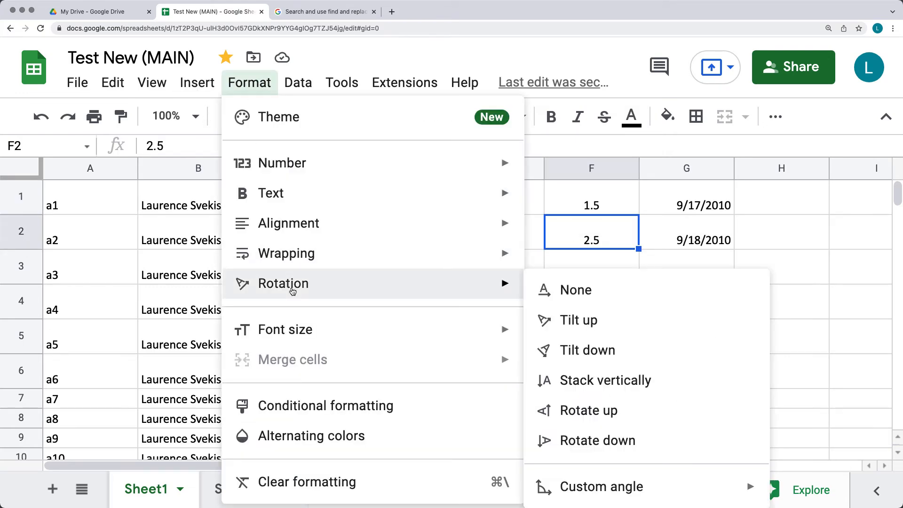
{"action": "left_click", "coordinate": [580, 321]}
- Rotate the text in B3 with the Stack vertically option
{"action": "left_click", "coordinate": [250, 82]}
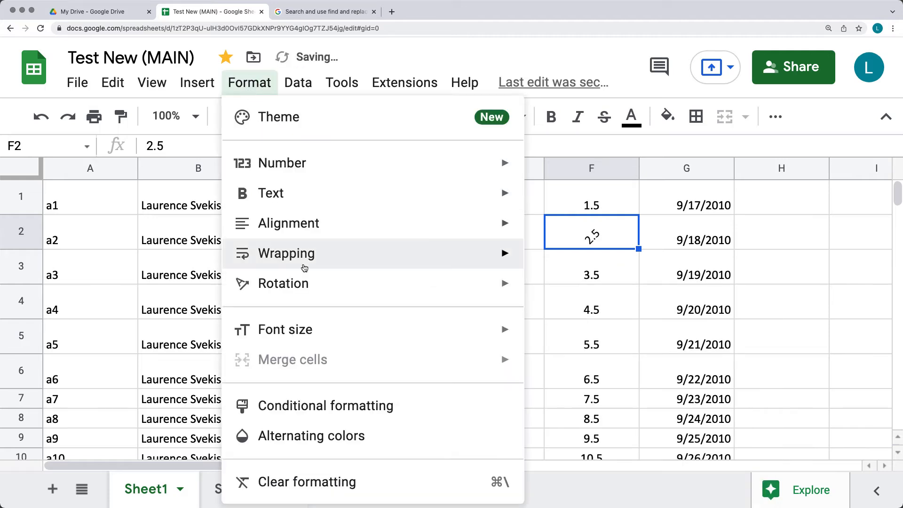
{"action": "mouse_move", "coordinate": [301, 284]}
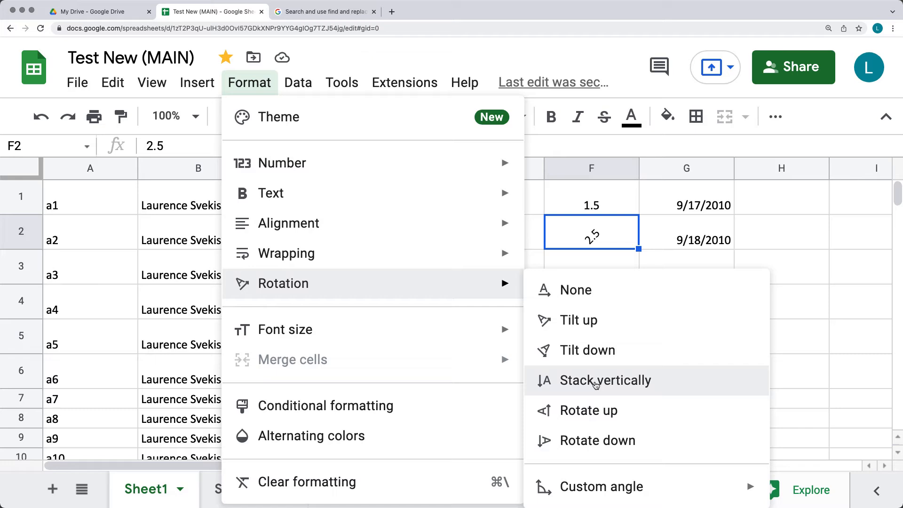
{"action": "left_click", "coordinate": [185, 278]}
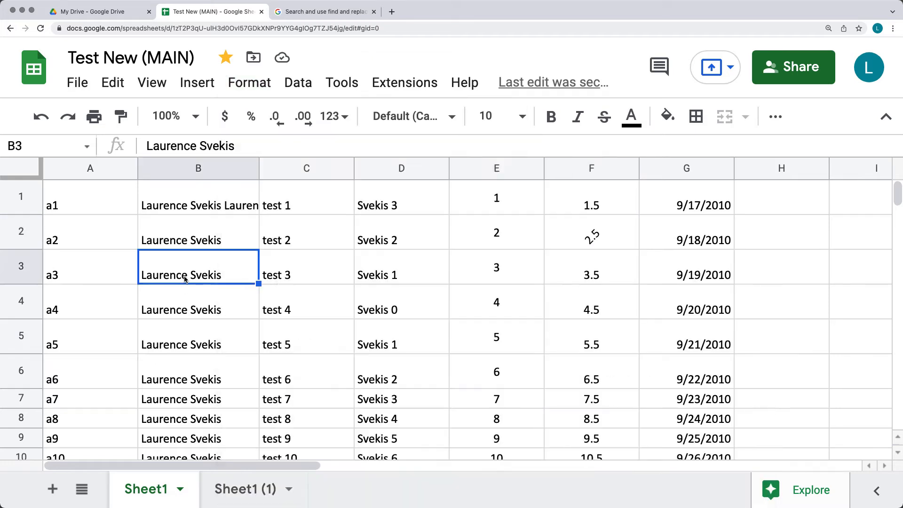
{"action": "left_click", "coordinate": [249, 83]}
{"action": "mouse_move", "coordinate": [351, 288]}
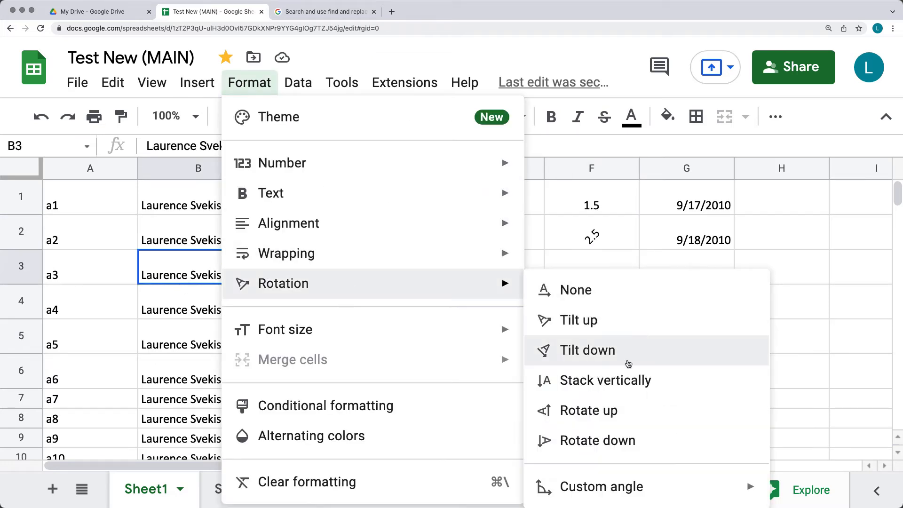
{"action": "left_click", "coordinate": [611, 380]}
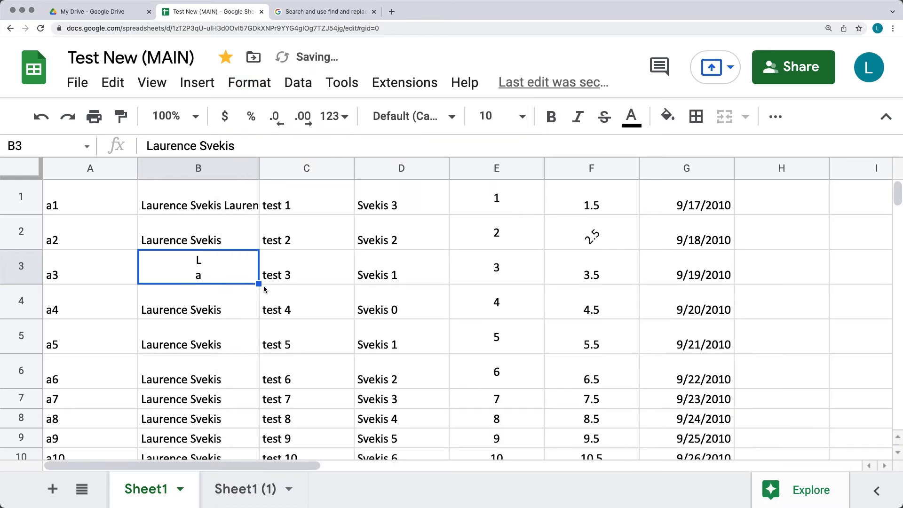
- Make row 3 much taller and rotate the text in B3 with the Rotate up option
{"action": "left_click_drag", "start_coordinate": [33, 283], "coordinate": [33, 414]}
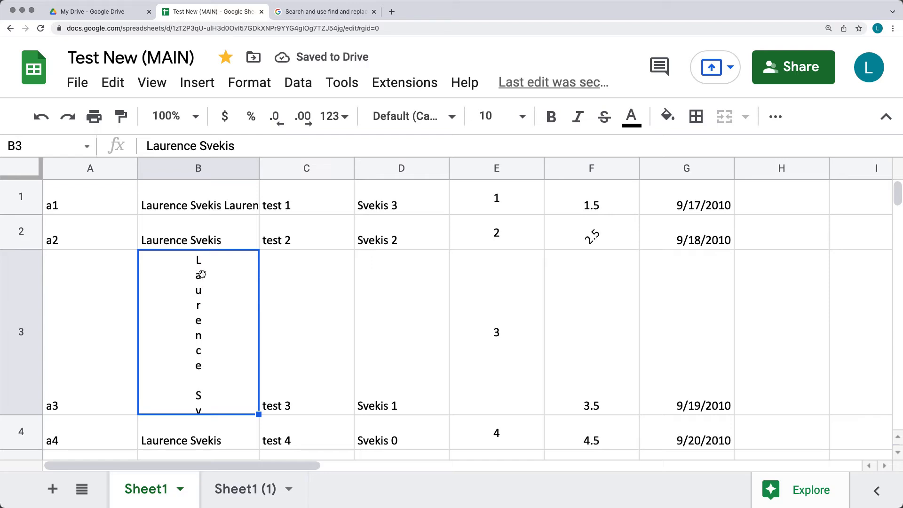
{"action": "left_click", "coordinate": [249, 82]}
{"action": "mouse_move", "coordinate": [319, 295]}
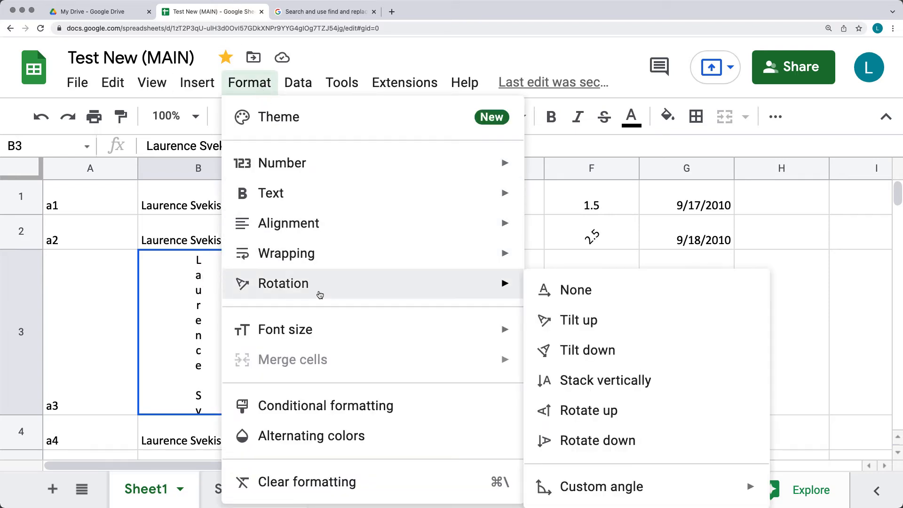
{"action": "left_click", "coordinate": [583, 412]}
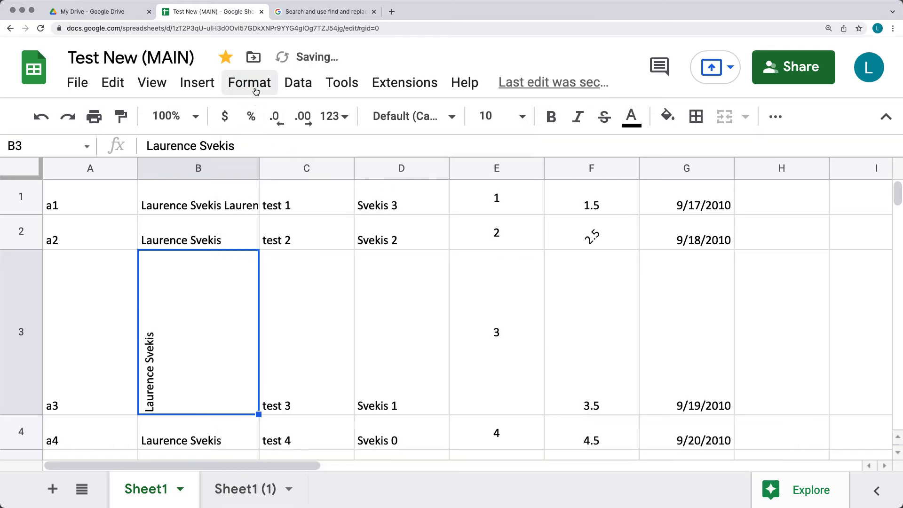
- Rotate the text in C3 with the Rotate down option
{"action": "left_click", "coordinate": [292, 339]}
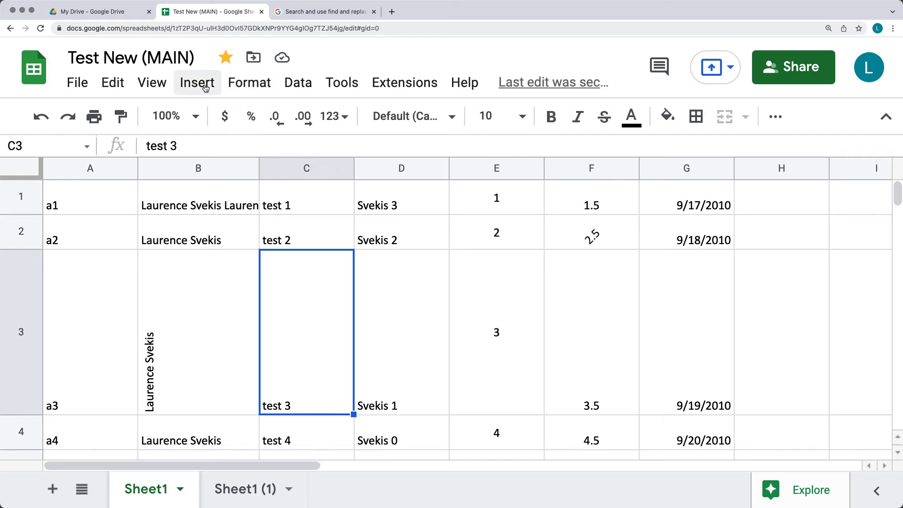
{"action": "left_click", "coordinate": [250, 82]}
{"action": "mouse_move", "coordinate": [307, 299]}
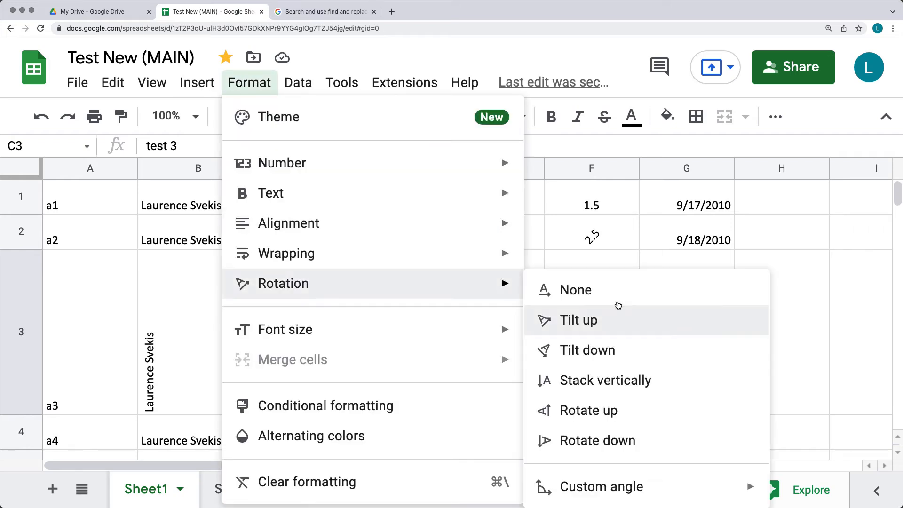
{"action": "left_click", "coordinate": [661, 437]}
{"action": "left_click", "coordinate": [437, 357]}
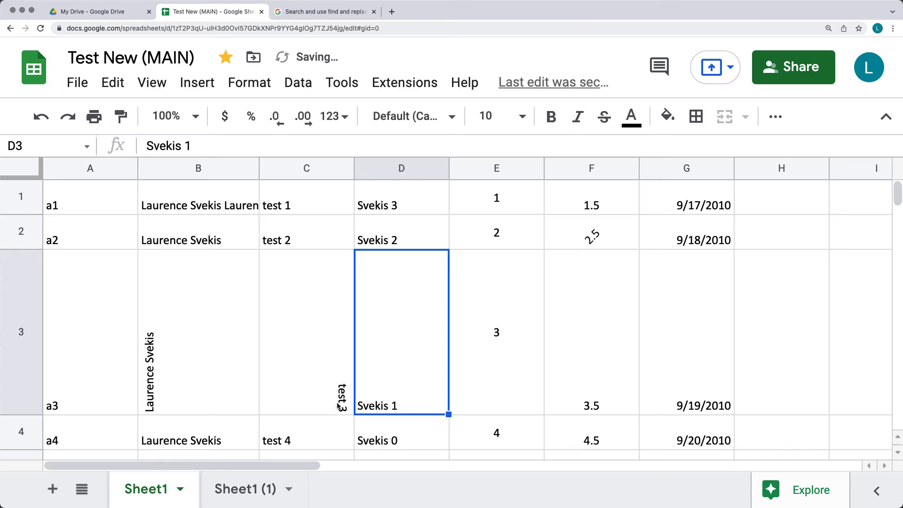
- Rotate the text in C3 to a custom angle of 45°
{"action": "left_click", "coordinate": [338, 404]}
{"action": "left_click", "coordinate": [236, 92]}
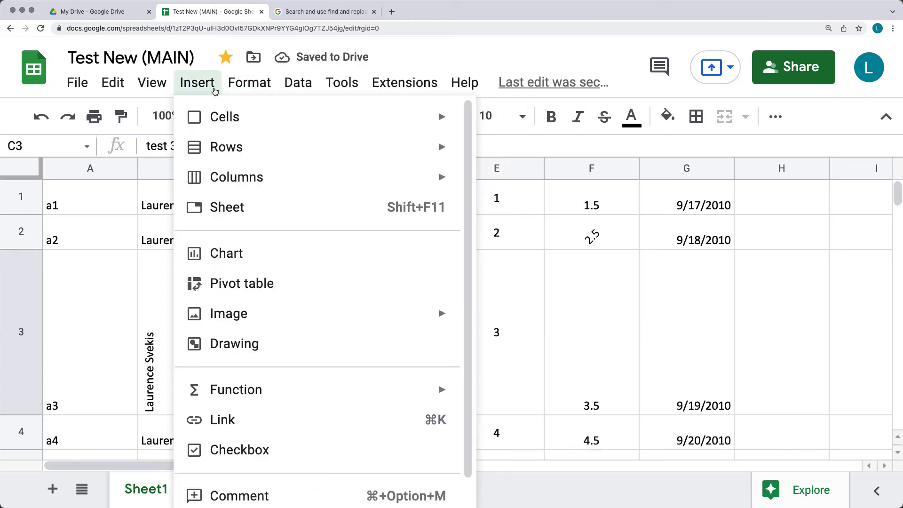
{"action": "mouse_move", "coordinate": [315, 296]}
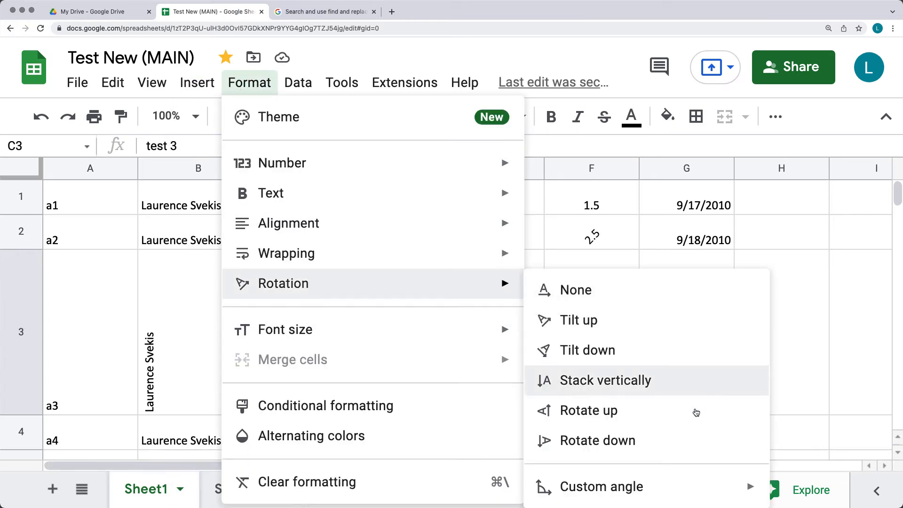
{"action": "mouse_move", "coordinate": [643, 485]}
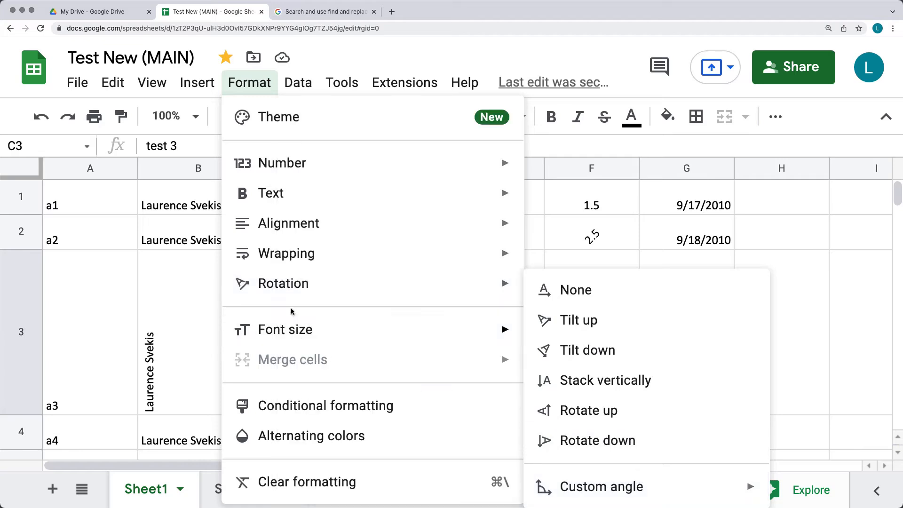
{"action": "mouse_move", "coordinate": [429, 296]}
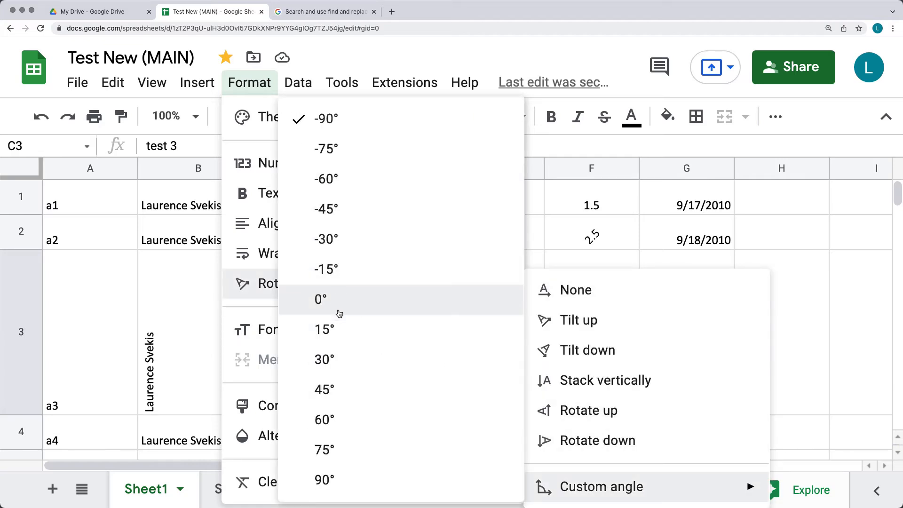
{"action": "left_click", "coordinate": [344, 387]}
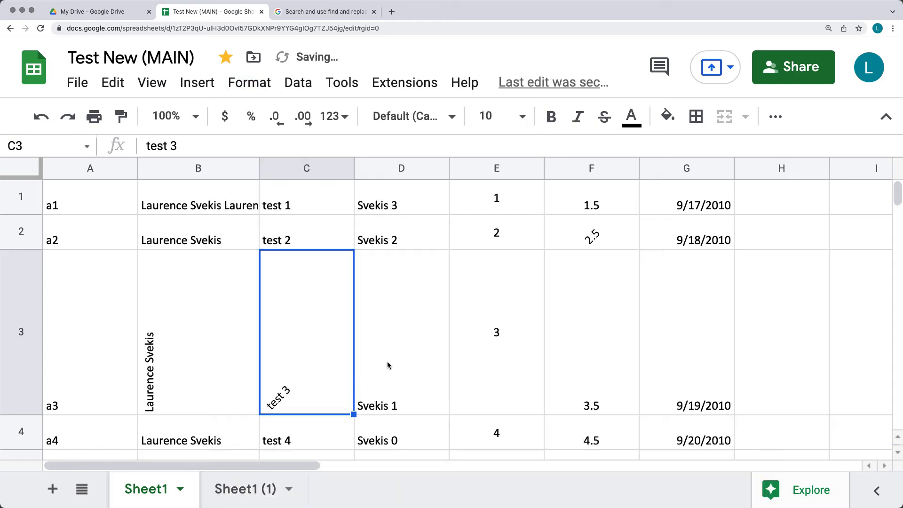
{"action": "left_click", "coordinate": [391, 357]}
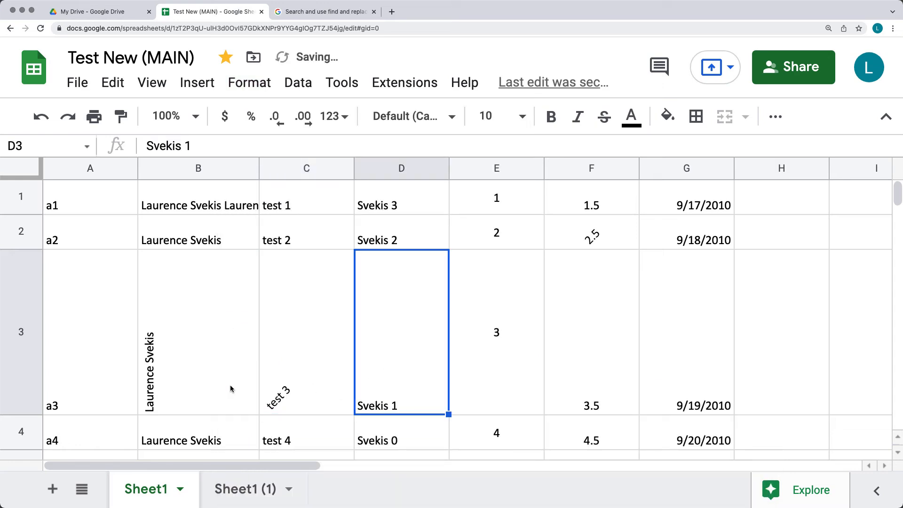
{"action": "left_click", "coordinate": [310, 387]}
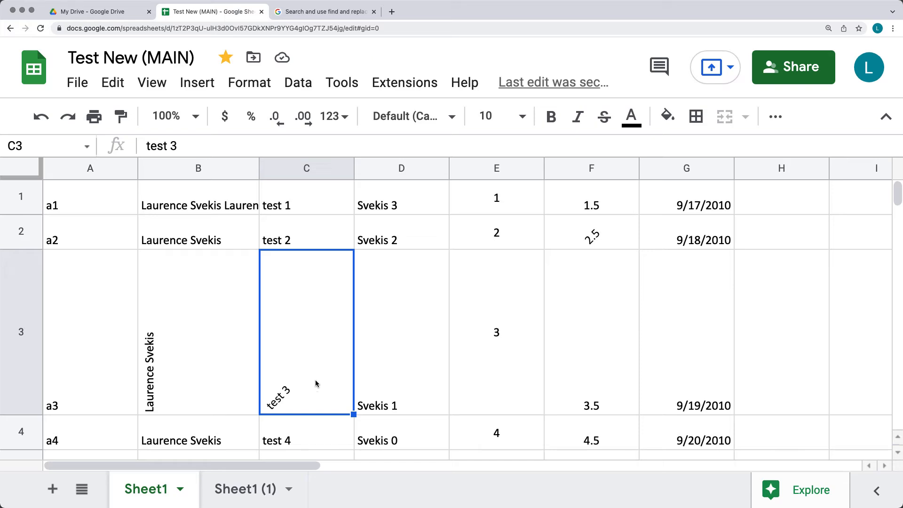
{"action": "left_click", "coordinate": [250, 83]}
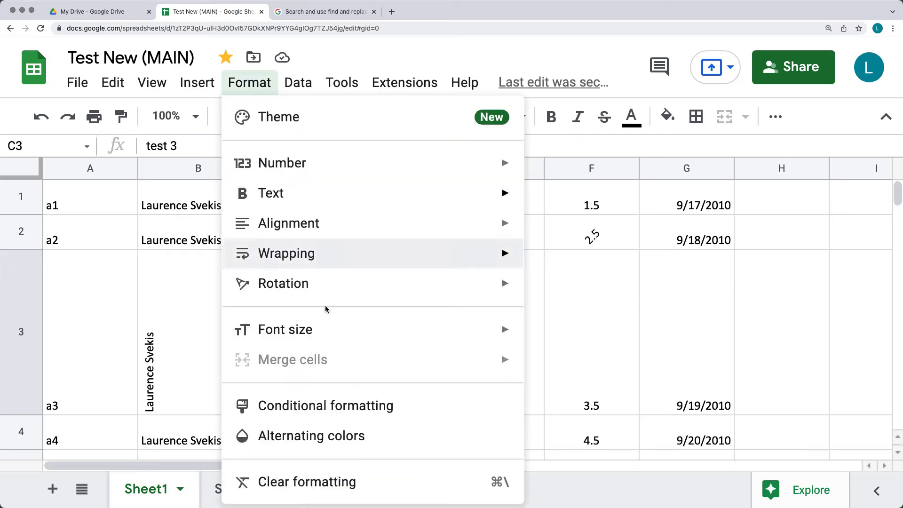
{"action": "mouse_move", "coordinate": [344, 339]}
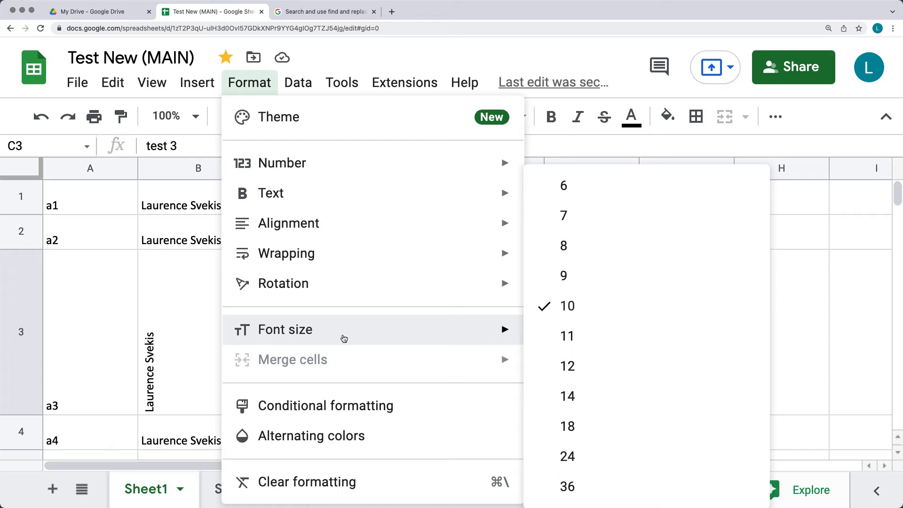
{"action": "left_click", "coordinate": [853, 327]}
- Try to set the font size of D1:D2 to 70
{"action": "left_click_drag", "start_coordinate": [371, 207], "coordinate": [386, 244]}
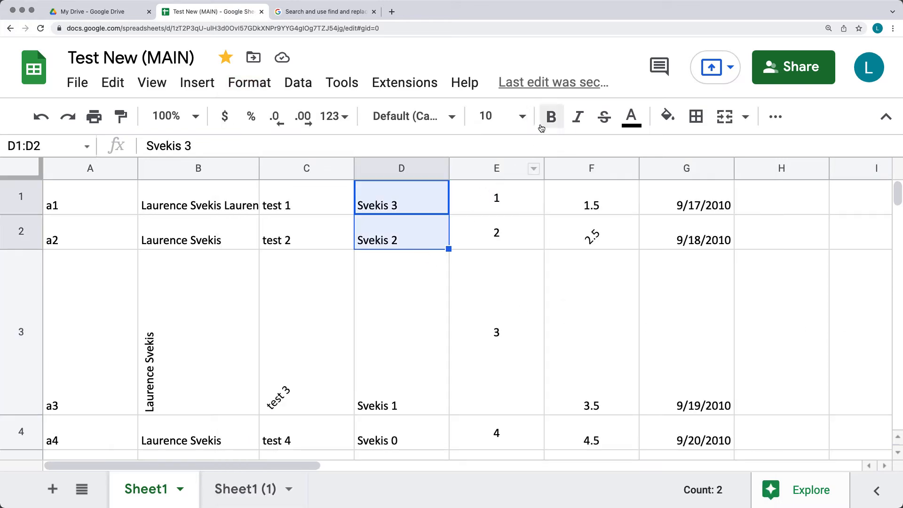
{"action": "left_click", "coordinate": [520, 118]}
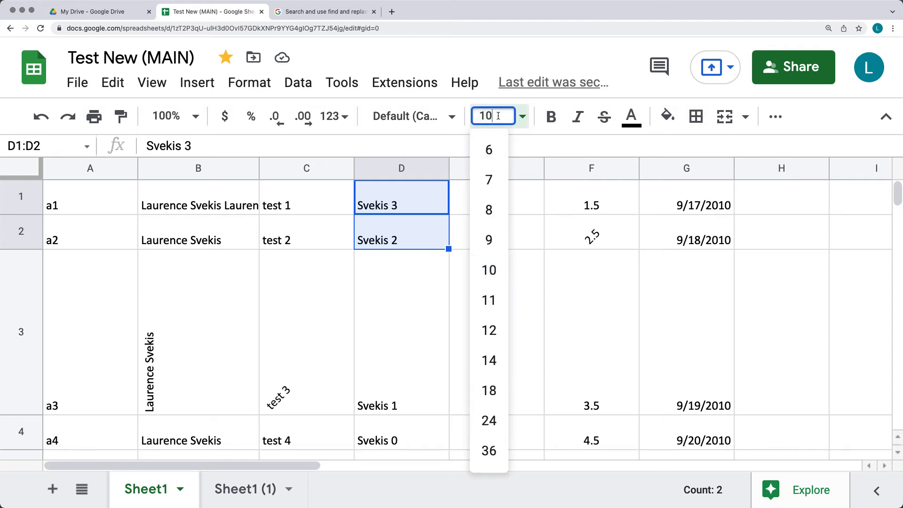
{"action": "type", "text": "70"}
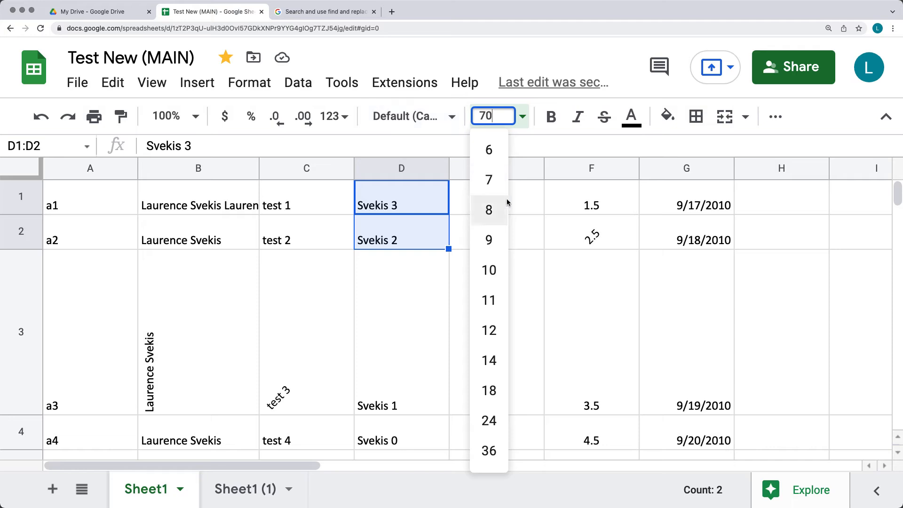
{"action": "left_click", "coordinate": [534, 270]}
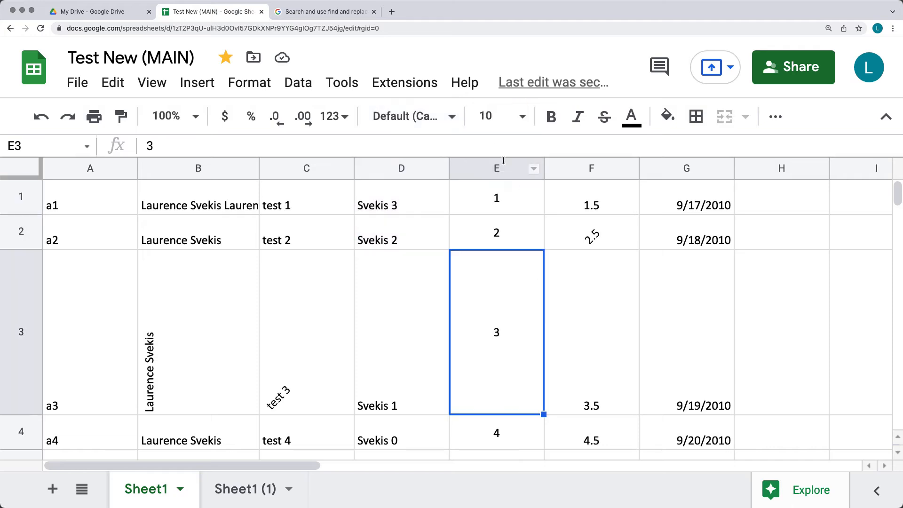
- Set the font size of the value in E3 to 70
{"action": "left_click", "coordinate": [494, 118]}
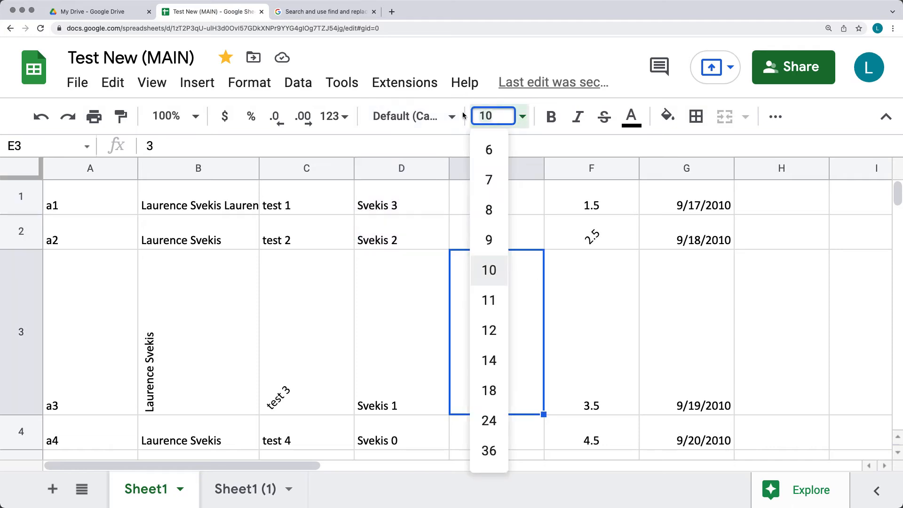
{"action": "type", "text": "7"}
{"action": "key", "text": "Return"}
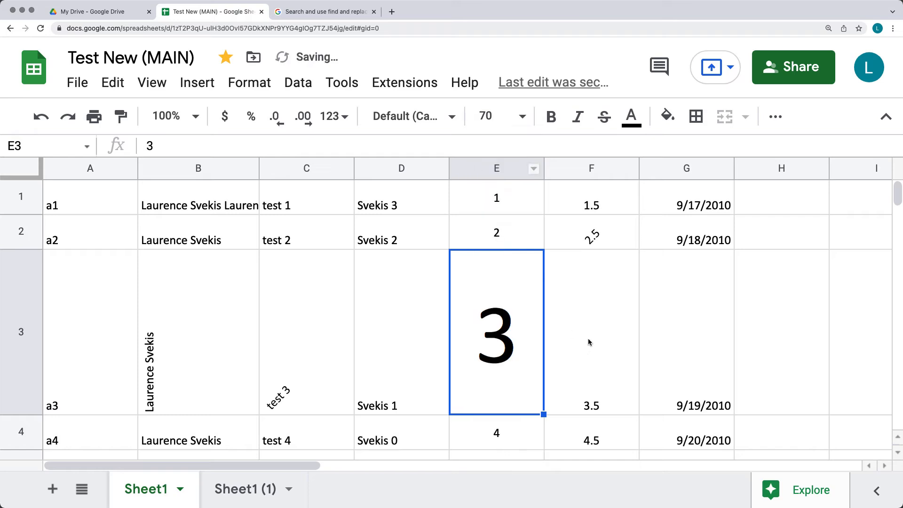
- Apply alternating colors to the range A1:G10 with the Header option enabled
{"action": "left_click", "coordinate": [250, 82]}
{"action": "mouse_move", "coordinate": [307, 330]}
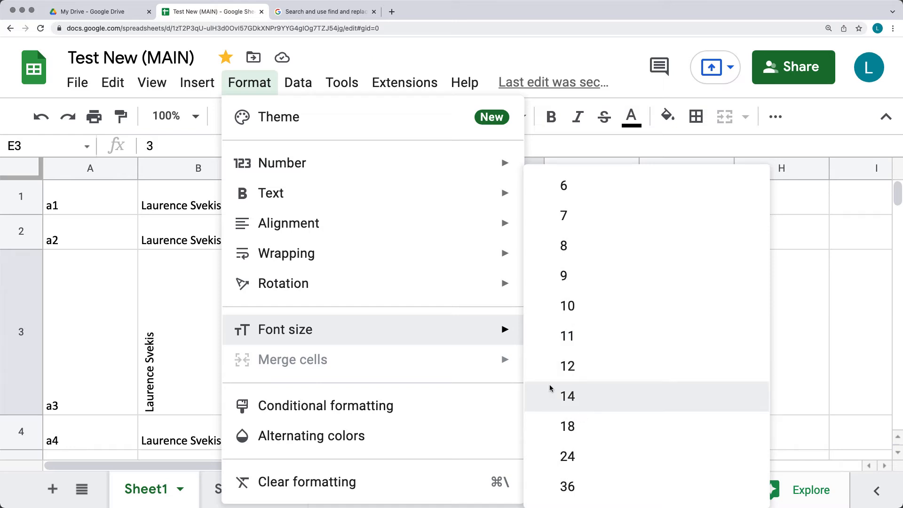
{"action": "left_click", "coordinate": [284, 428]}
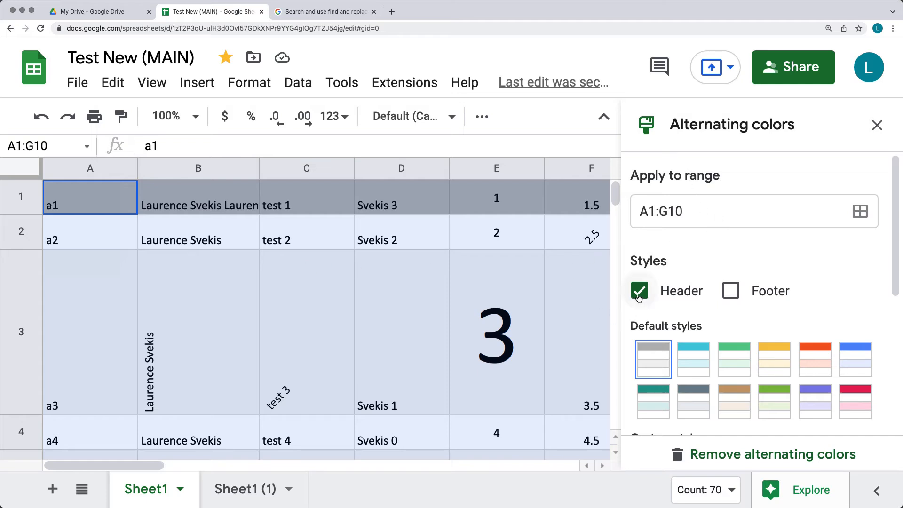
- Try several default alternating color styles on A1:G10 and apply the teal one
{"action": "left_click", "coordinate": [693, 366]}
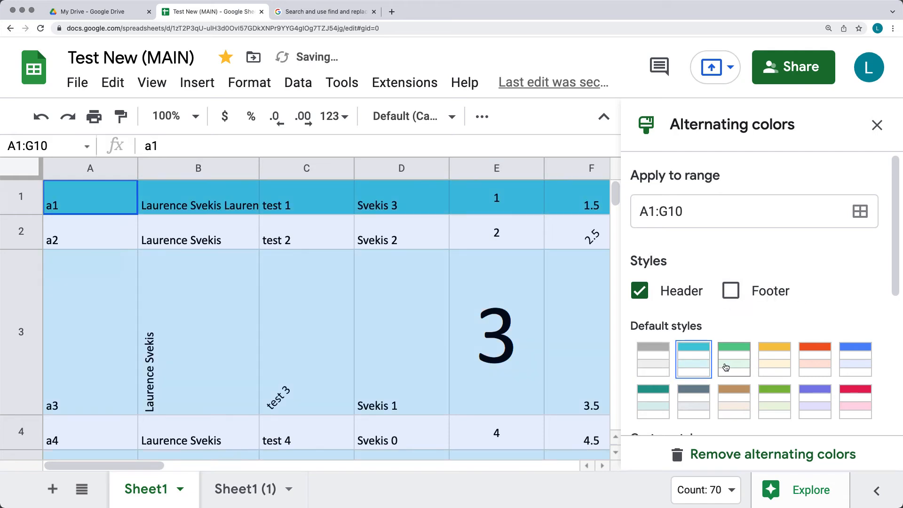
{"action": "left_click", "coordinate": [730, 367]}
{"action": "left_click", "coordinate": [766, 368]}
{"action": "left_click", "coordinate": [856, 362]}
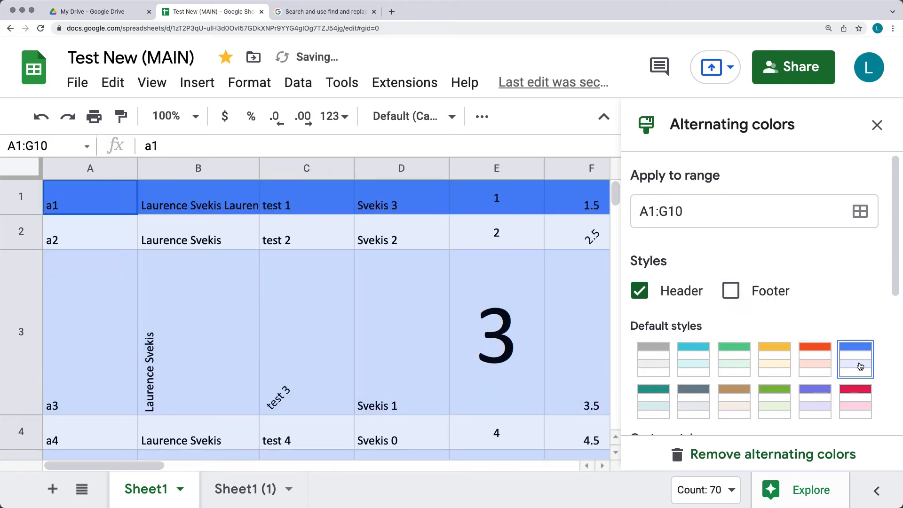
{"action": "left_click", "coordinate": [855, 402]}
{"action": "left_click", "coordinate": [815, 405]}
{"action": "left_click", "coordinate": [774, 402]}
{"action": "left_click", "coordinate": [694, 402]}
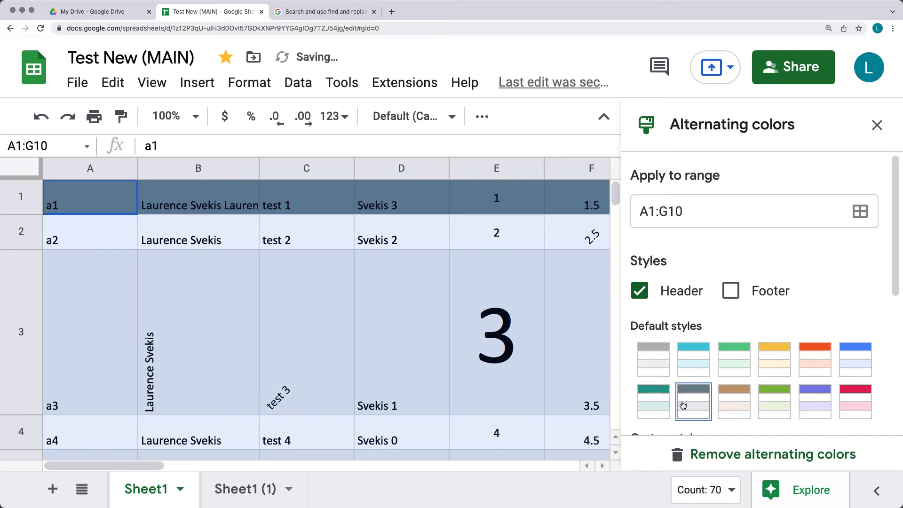
{"action": "left_click", "coordinate": [653, 403]}
- Add a custom alternating colors style with Color 1 set to blue and Color 2 to dark green
{"action": "scroll", "coordinate": [675, 334], "scroll_direction": "down", "scroll_amount": 5}
{"action": "scroll", "coordinate": [682, 328], "scroll_direction": "up", "scroll_amount": 4}
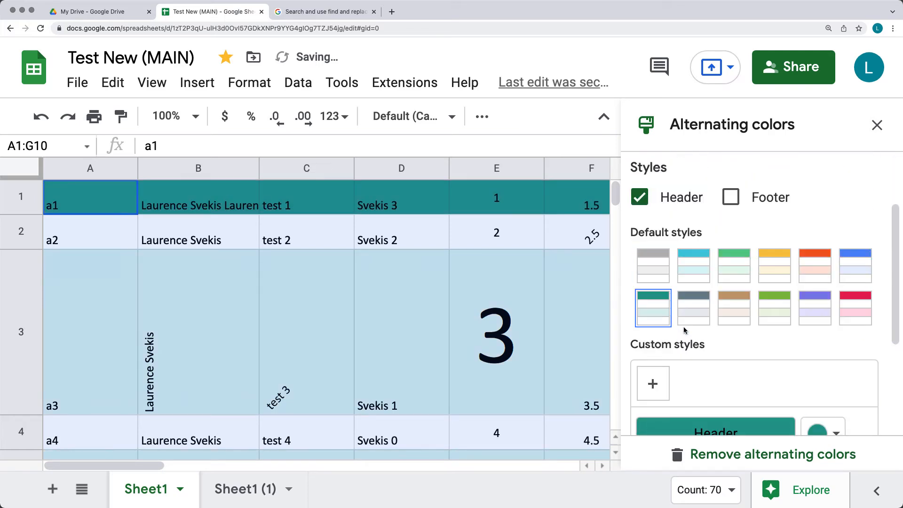
{"action": "scroll", "coordinate": [712, 320], "scroll_direction": "down", "scroll_amount": 3}
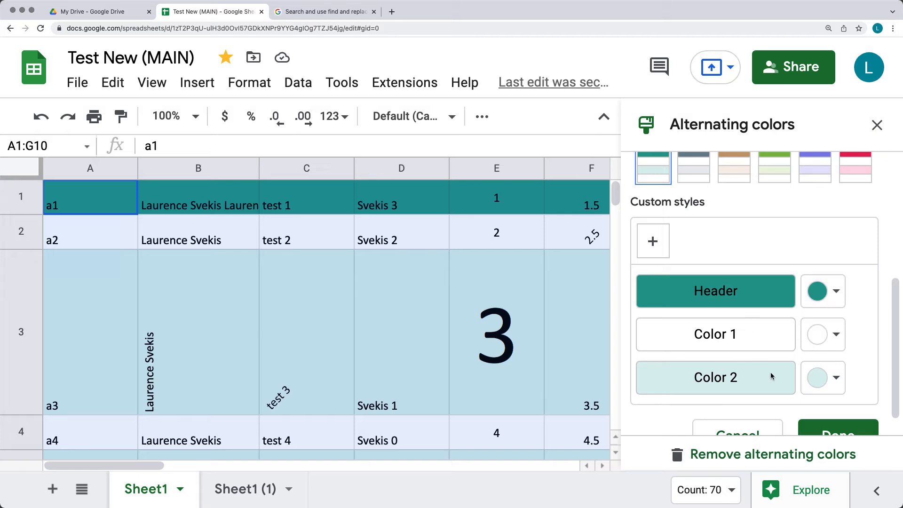
{"action": "left_click", "coordinate": [655, 250]}
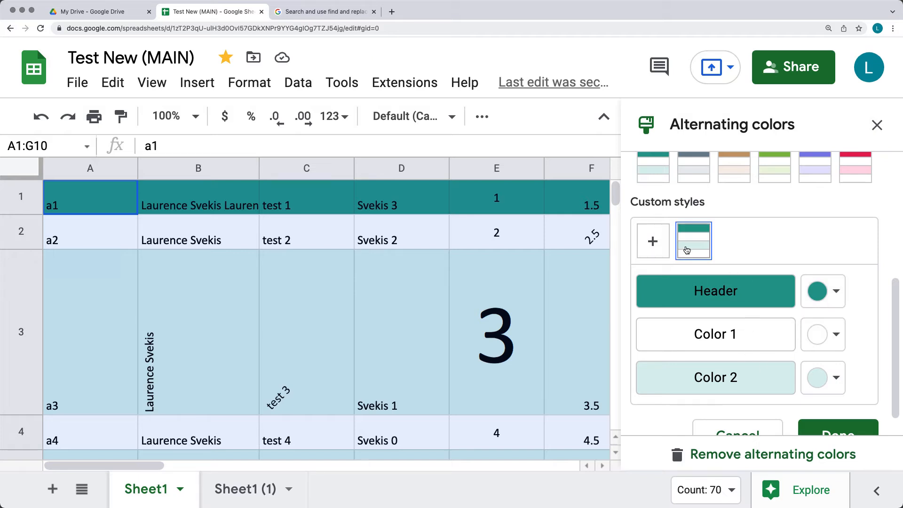
{"action": "left_click", "coordinate": [839, 339]}
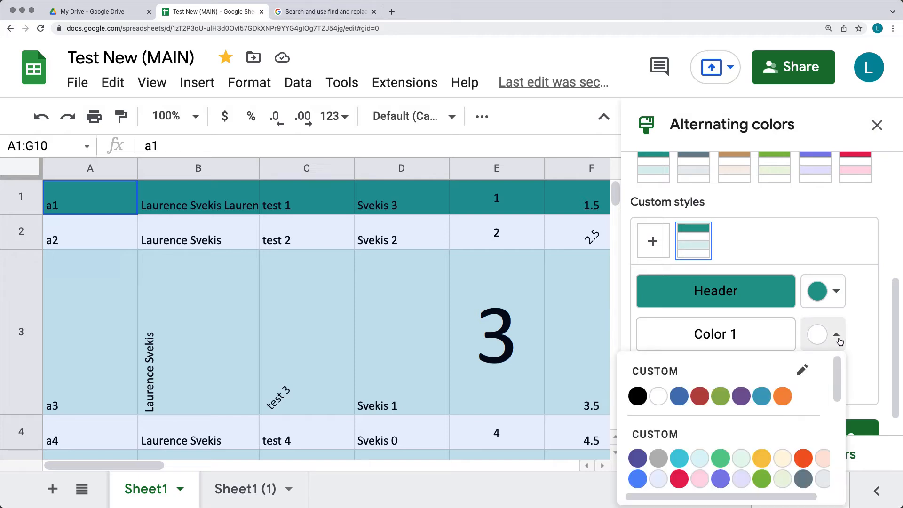
{"action": "left_click", "coordinate": [683, 397]}
{"action": "left_click", "coordinate": [839, 381]}
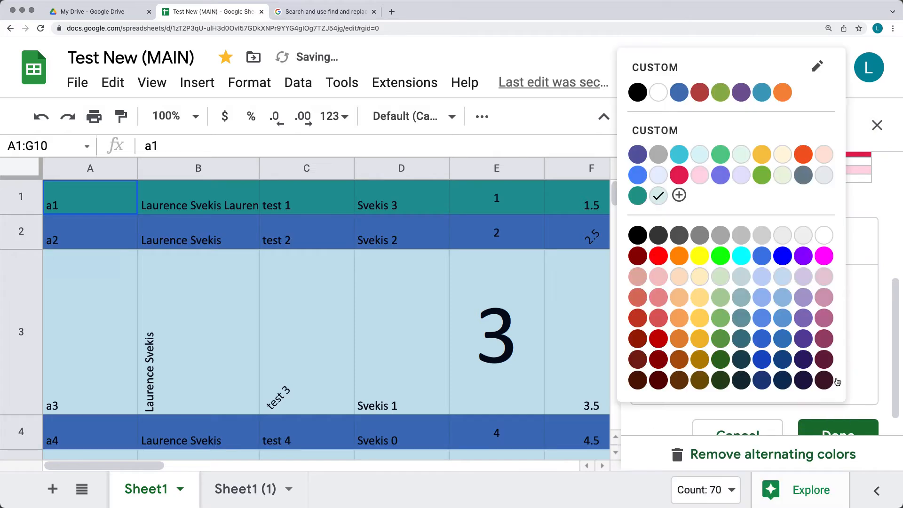
{"action": "left_click", "coordinate": [725, 379]}
- Try black as the custom style's header color and set it to blue instead
{"action": "left_click", "coordinate": [838, 294]}
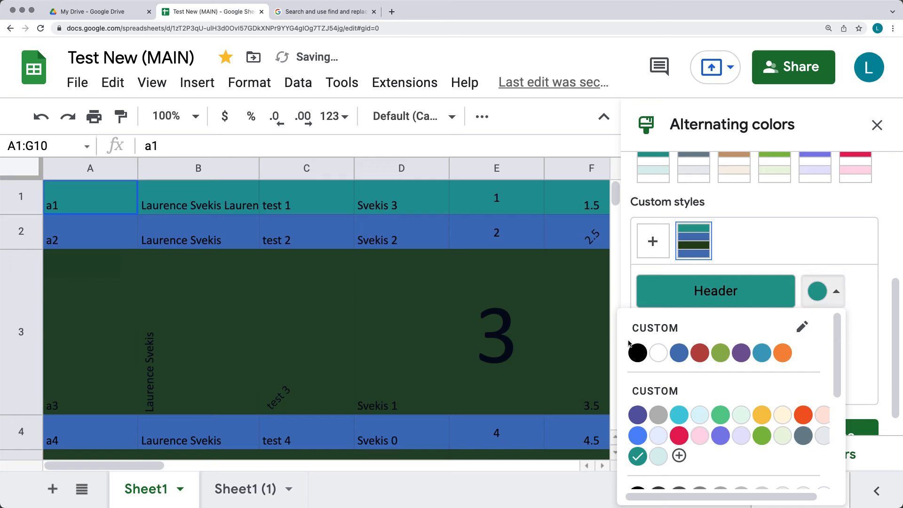
{"action": "left_click", "coordinate": [637, 354]}
{"action": "scroll", "coordinate": [736, 331], "scroll_direction": "down", "scroll_amount": 1}
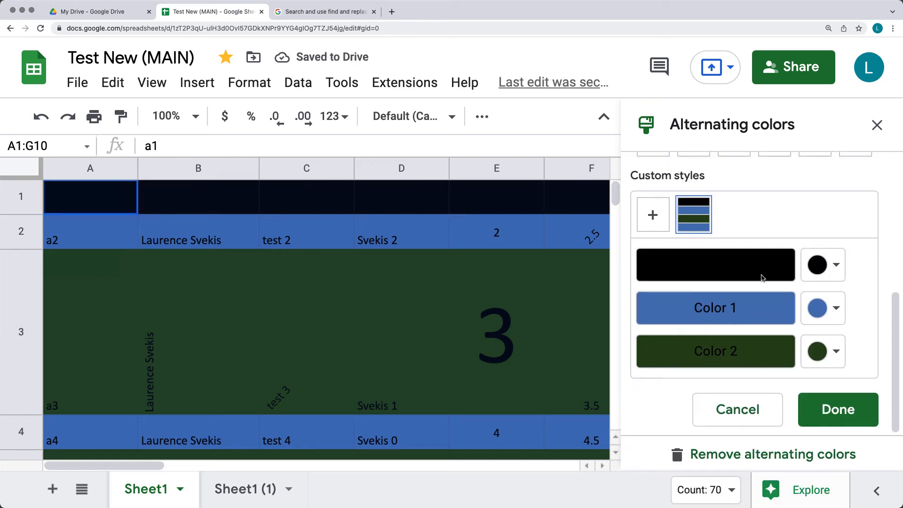
{"action": "left_click", "coordinate": [836, 272]}
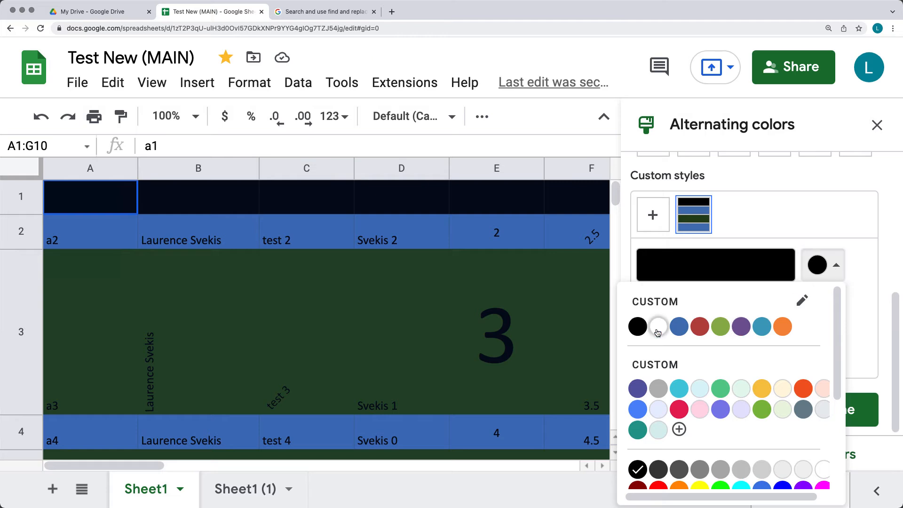
{"action": "left_click", "coordinate": [678, 329]}
- Set the custom alternating style's Color 1 to red and Color 2 to light pink, and finish the alternating colors setup
{"action": "left_click", "coordinate": [817, 311]}
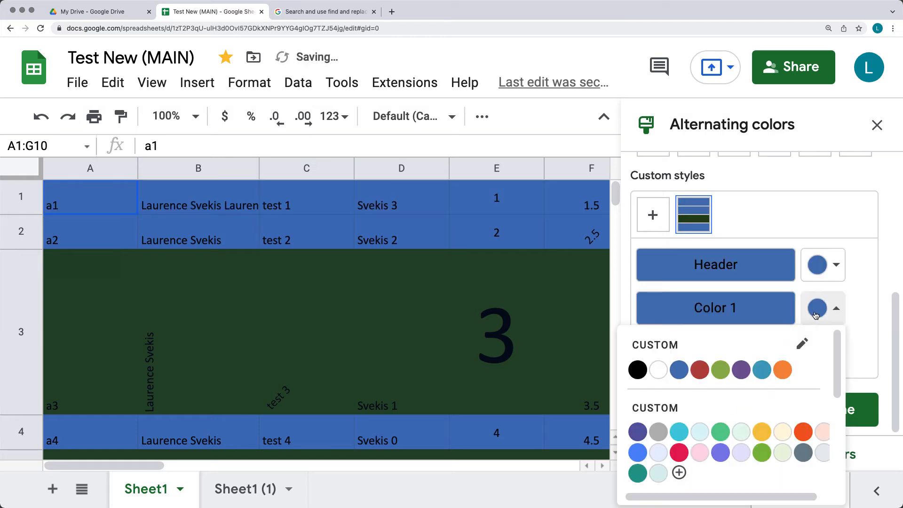
{"action": "left_click", "coordinate": [700, 369]}
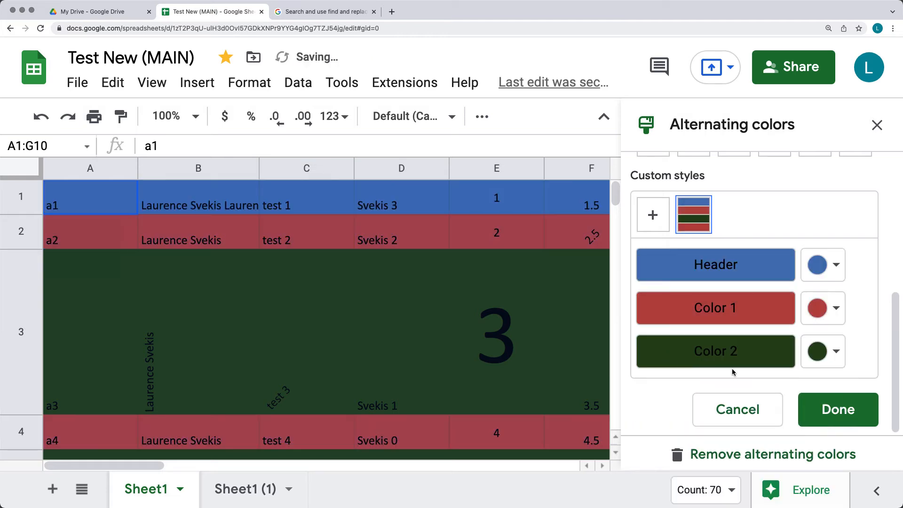
{"action": "left_click", "coordinate": [837, 352]}
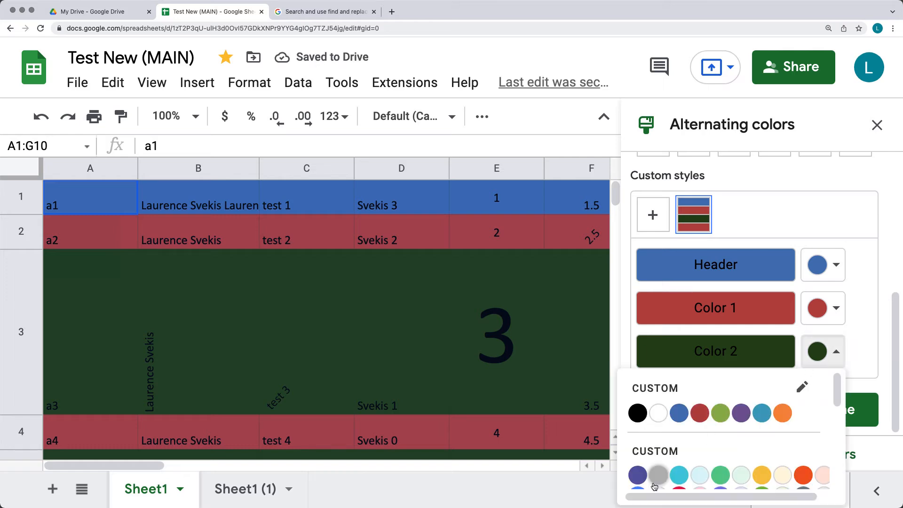
{"action": "left_click", "coordinate": [822, 476]}
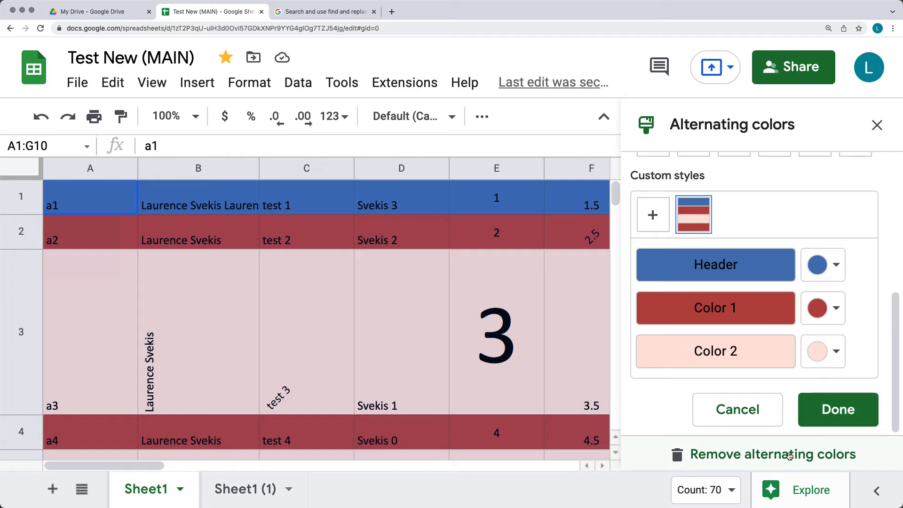
{"action": "left_click", "coordinate": [836, 418]}
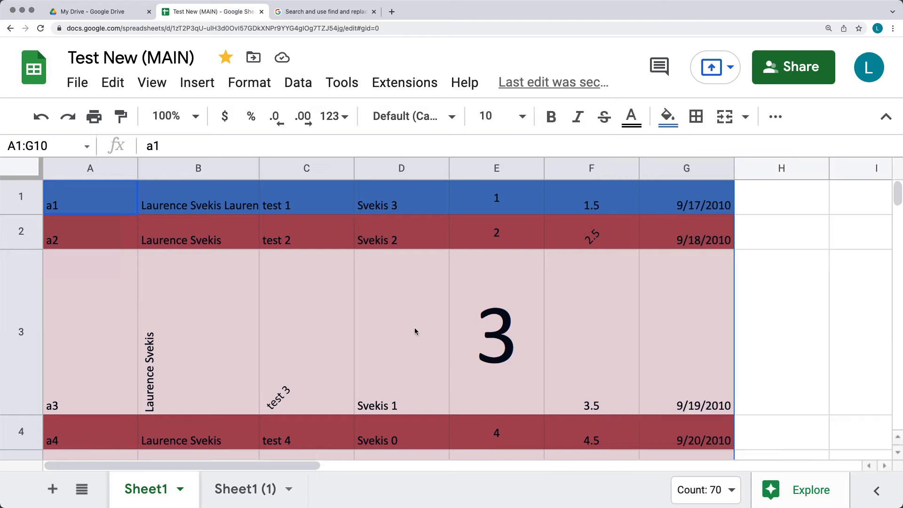
- Clear all formatting from the range A1:G10 and undo the clearing
{"action": "left_click", "coordinate": [248, 83]}
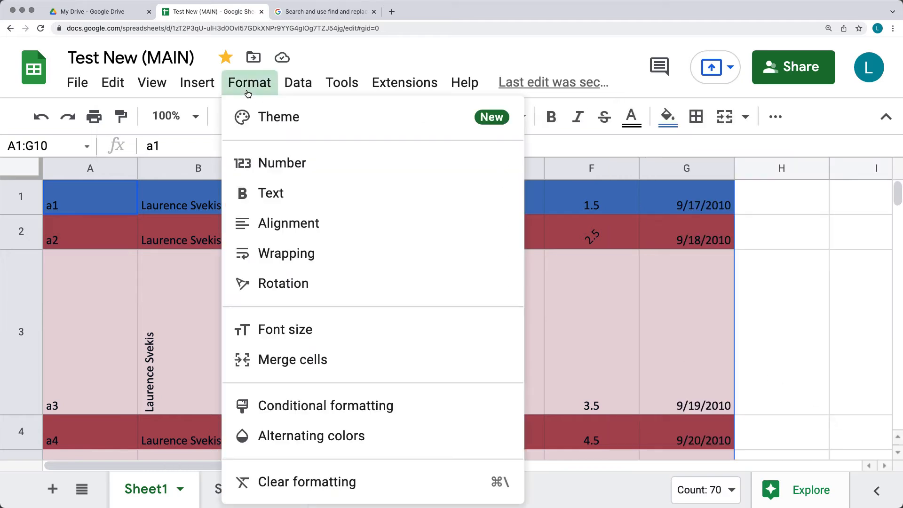
{"action": "left_click", "coordinate": [154, 288]}
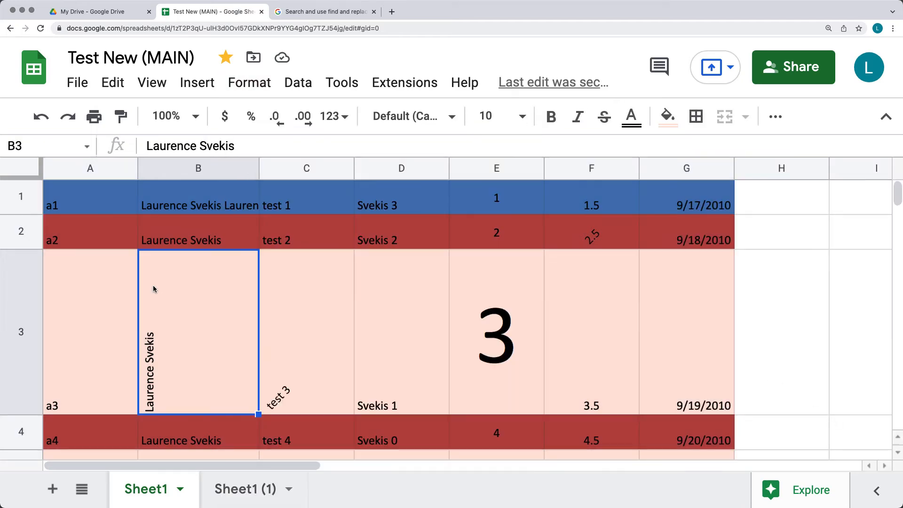
{"action": "left_click", "coordinate": [249, 84]}
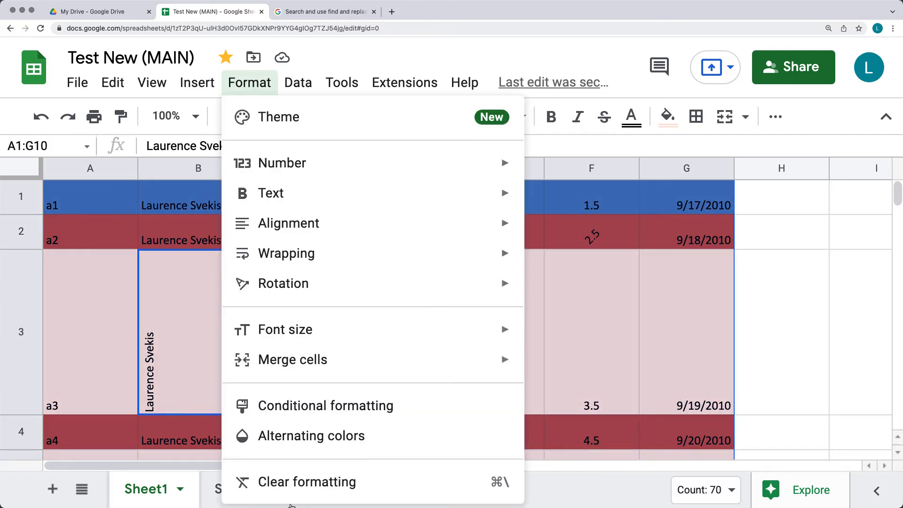
{"action": "left_click", "coordinate": [254, 480]}
{"action": "left_click", "coordinate": [332, 358]}
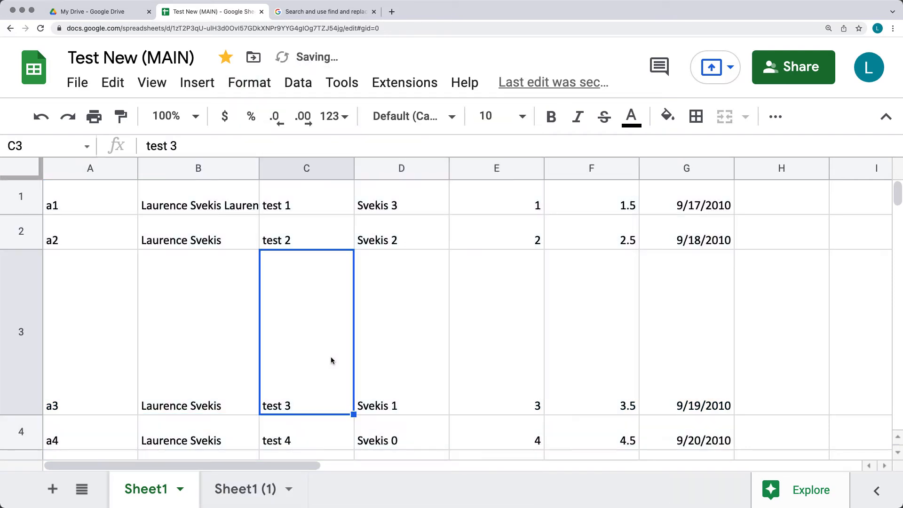
{"action": "key", "text": "ctrl+z"}
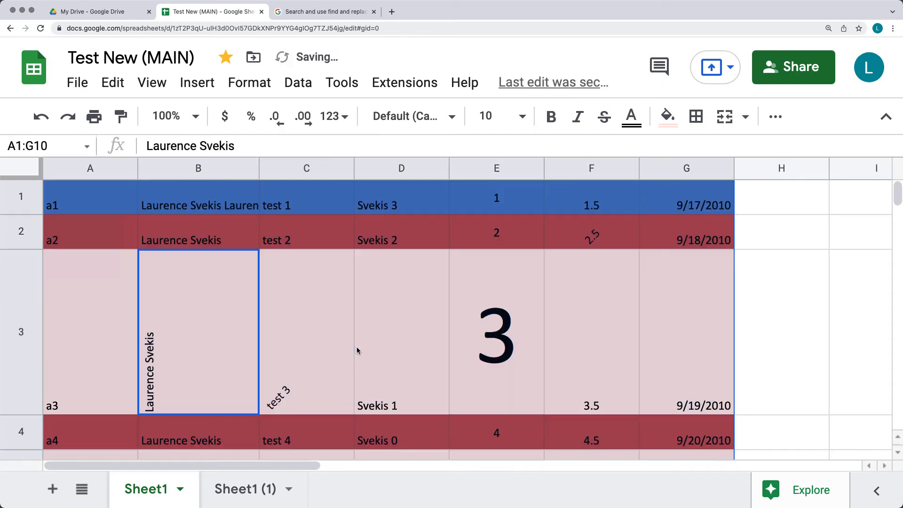
{"action": "left_click", "coordinate": [357, 334]}
{"action": "scroll", "coordinate": [323, 337], "scroll_direction": "down", "scroll_amount": 2}
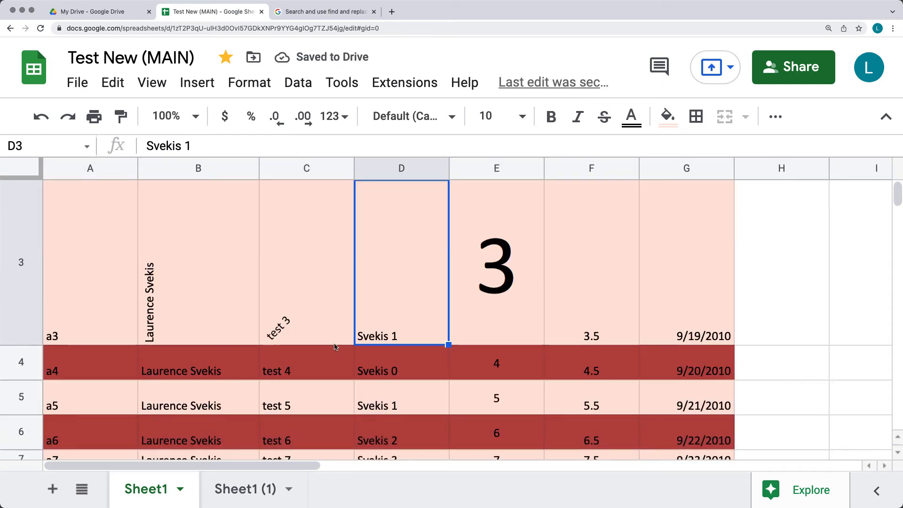
{"action": "scroll", "coordinate": [331, 337], "scroll_direction": "down", "scroll_amount": 4}
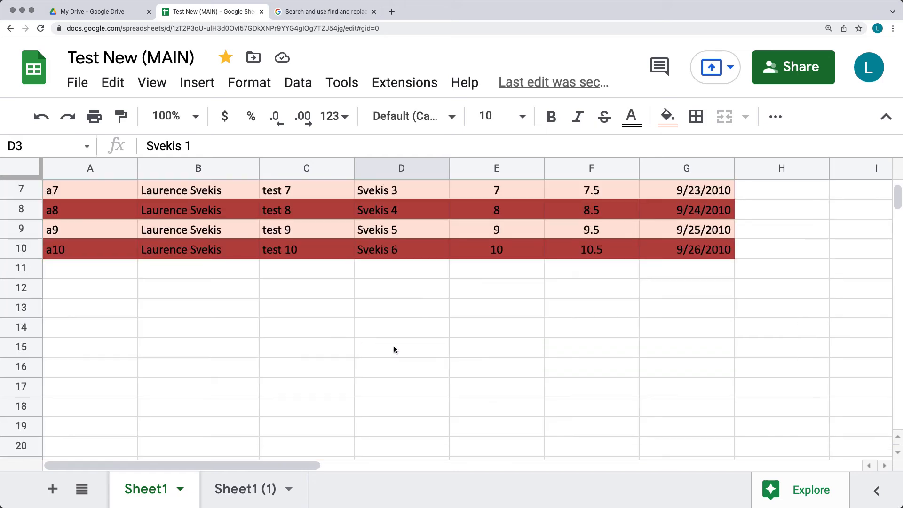
{"action": "scroll", "coordinate": [394, 348], "scroll_direction": "up", "scroll_amount": 3}
{"action": "scroll", "coordinate": [405, 344], "scroll_direction": "down", "scroll_amount": 2}
{"action": "left_click", "coordinate": [476, 268]}
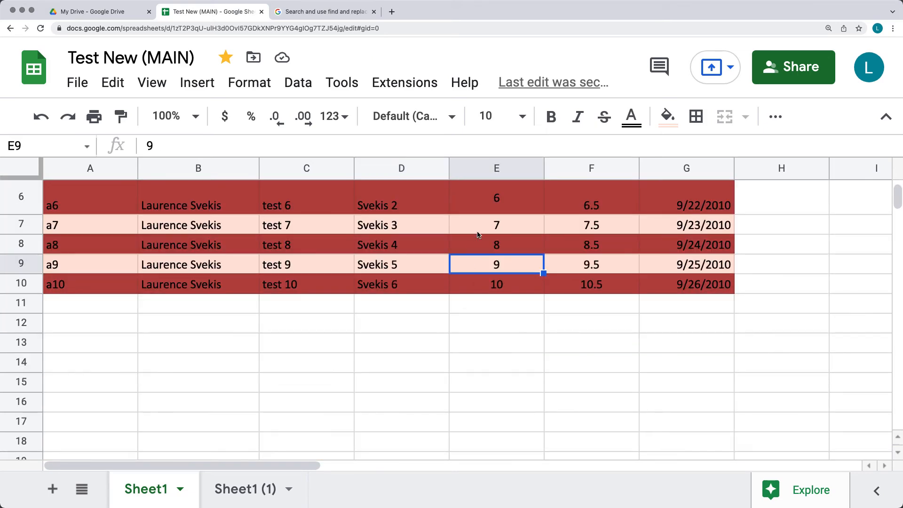
{"action": "left_click_drag", "start_coordinate": [489, 200], "coordinate": [382, 286]}
{"action": "right_click", "coordinate": [382, 286]}
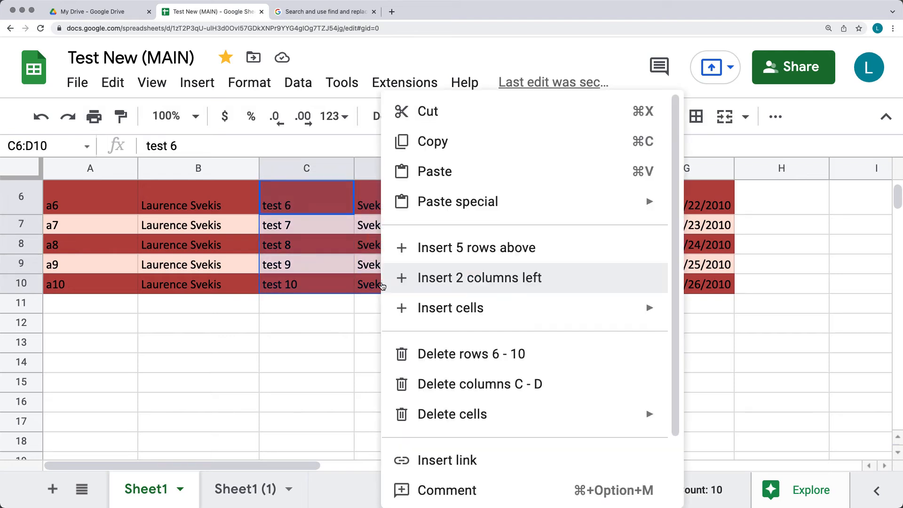
{"action": "scroll", "coordinate": [501, 323], "scroll_direction": "down", "scroll_amount": 2}
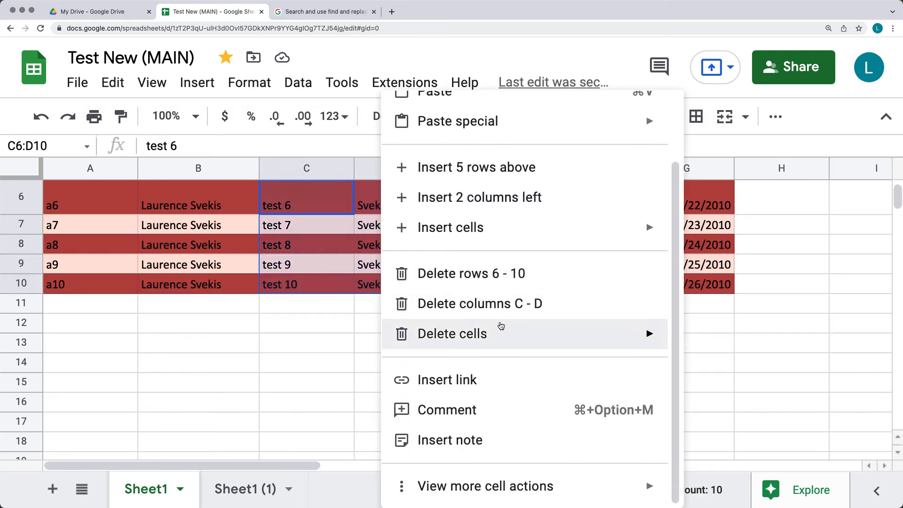
{"action": "mouse_move", "coordinate": [500, 327]}
{"action": "left_click", "coordinate": [319, 253]}
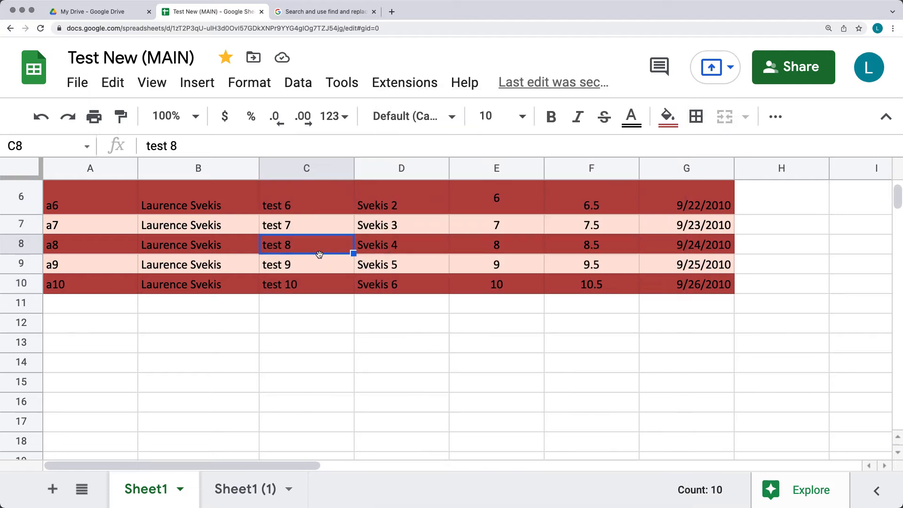
- Merge all cells of C6:D10 into one, open the merged cell for editing, and undo the merge
{"action": "left_click_drag", "start_coordinate": [293, 205], "coordinate": [395, 284]}
{"action": "scroll", "coordinate": [438, 344], "scroll_direction": "up", "scroll_amount": 2}
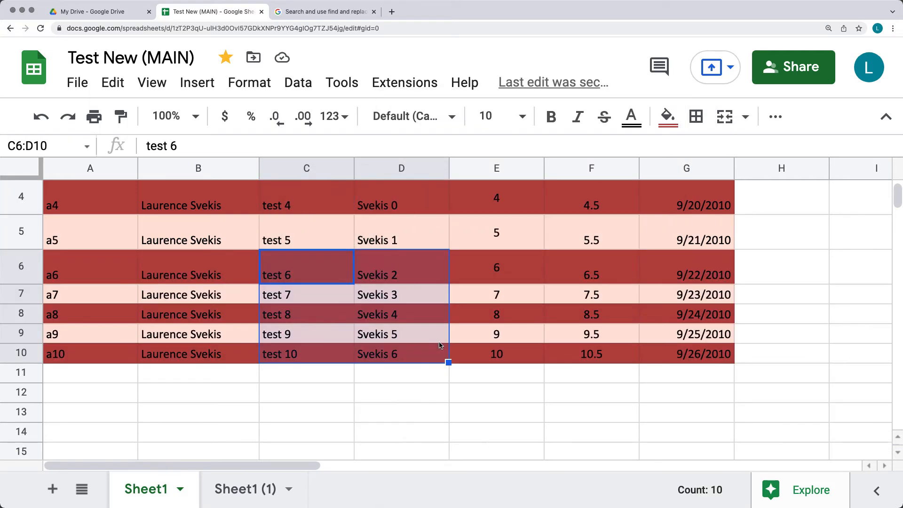
{"action": "left_click", "coordinate": [241, 85]}
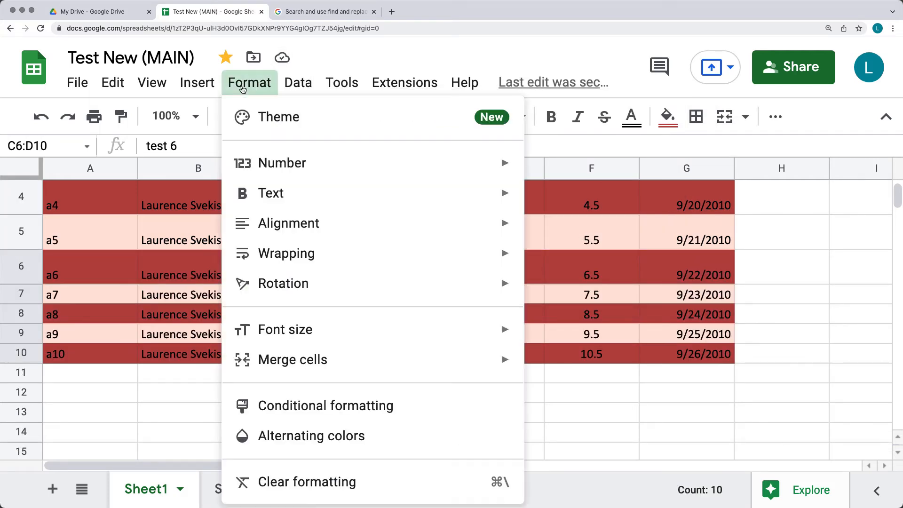
{"action": "mouse_move", "coordinate": [319, 359]}
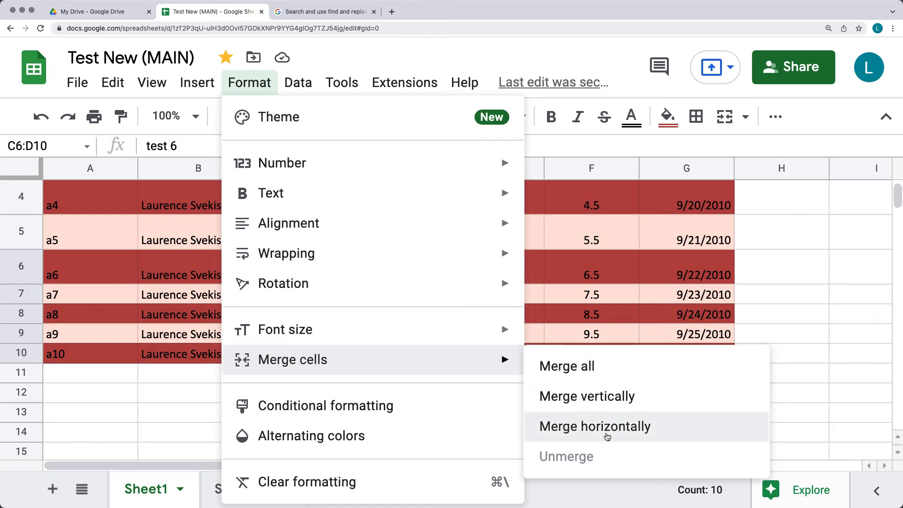
{"action": "left_click", "coordinate": [599, 371]}
{"action": "left_click", "coordinate": [657, 312]}
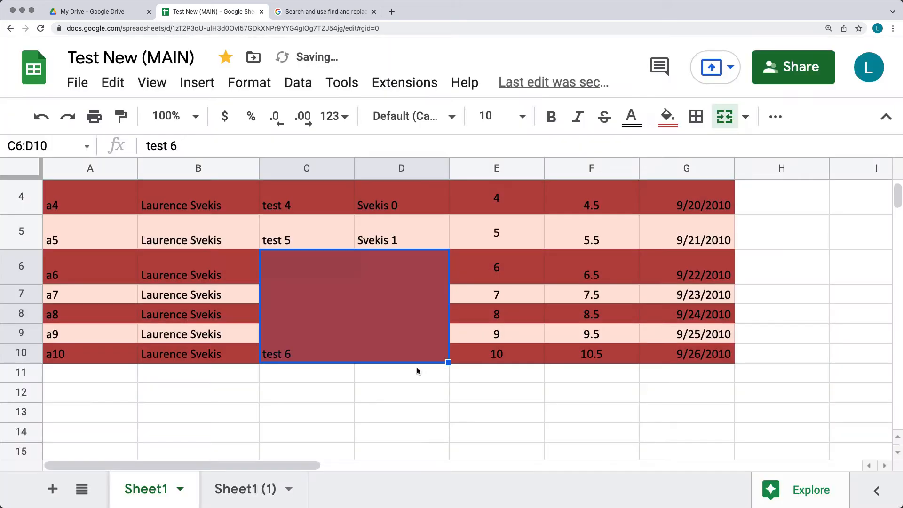
{"action": "double_click", "coordinate": [304, 359]}
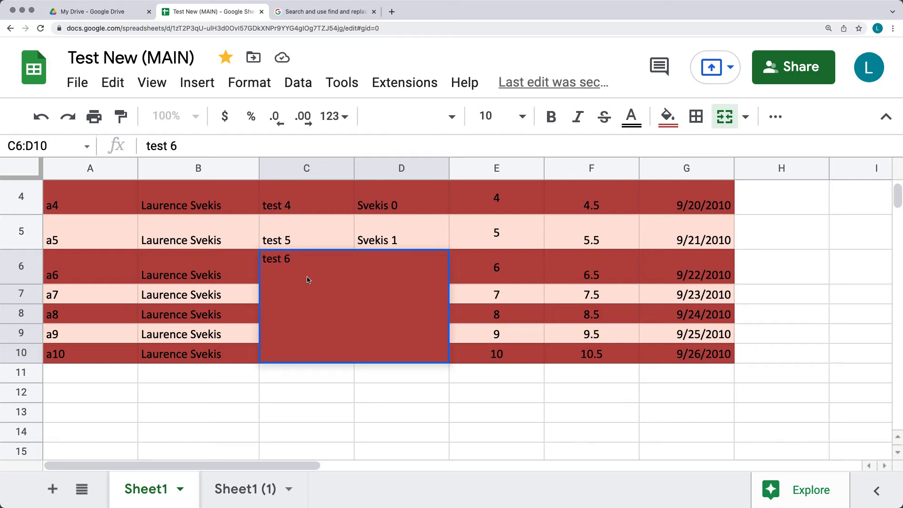
{"action": "left_click", "coordinate": [308, 380]}
{"action": "key", "text": "super+z"}
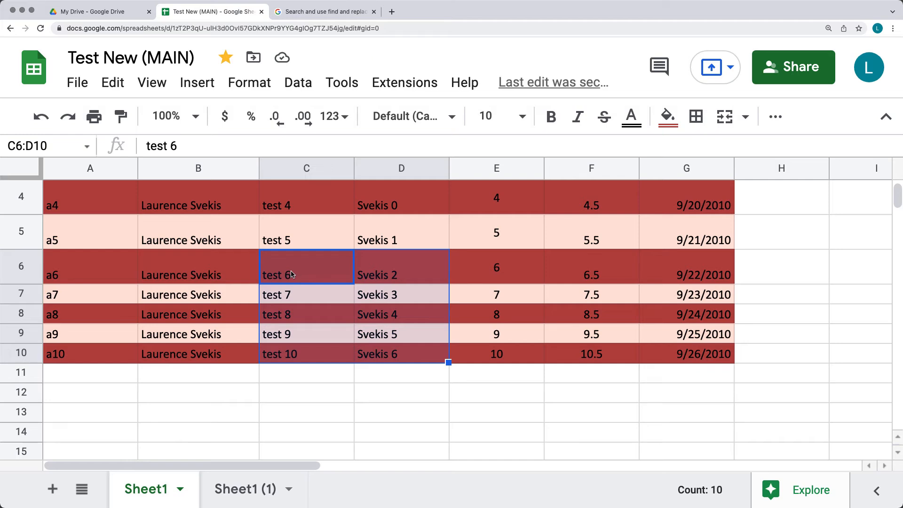
- Merge the cells of C6:D10 vertically, accepting that only the top-leftmost values are kept, and undo the merge
{"action": "right_click", "coordinate": [291, 274]}
{"action": "left_click", "coordinate": [249, 82]}
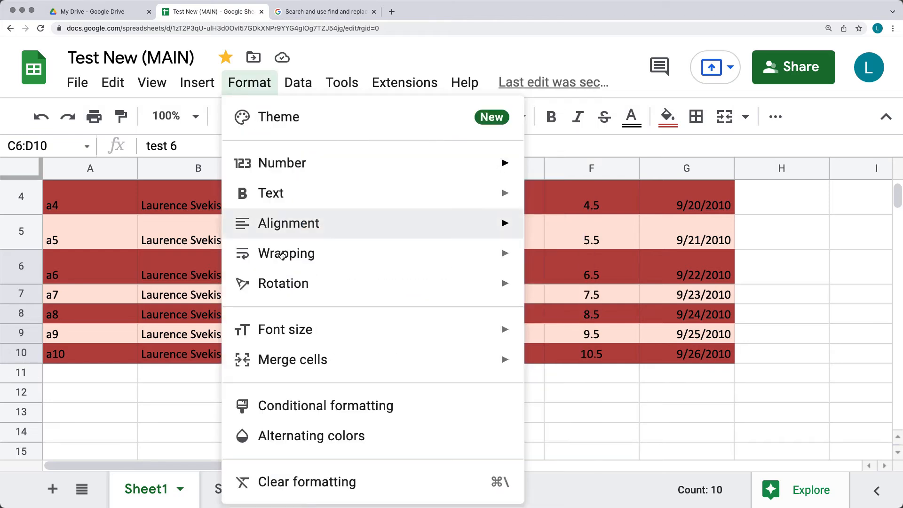
{"action": "mouse_move", "coordinate": [308, 360]}
{"action": "left_click", "coordinate": [597, 403]}
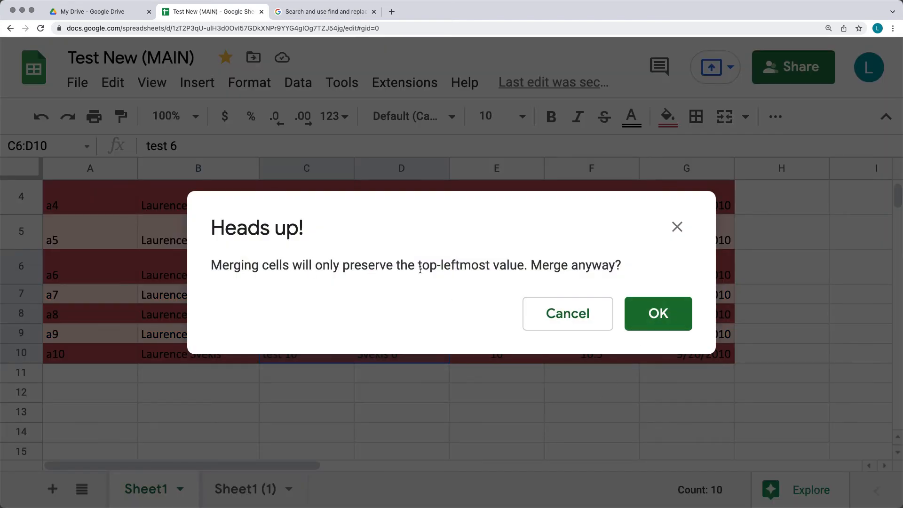
{"action": "left_click", "coordinate": [658, 313]}
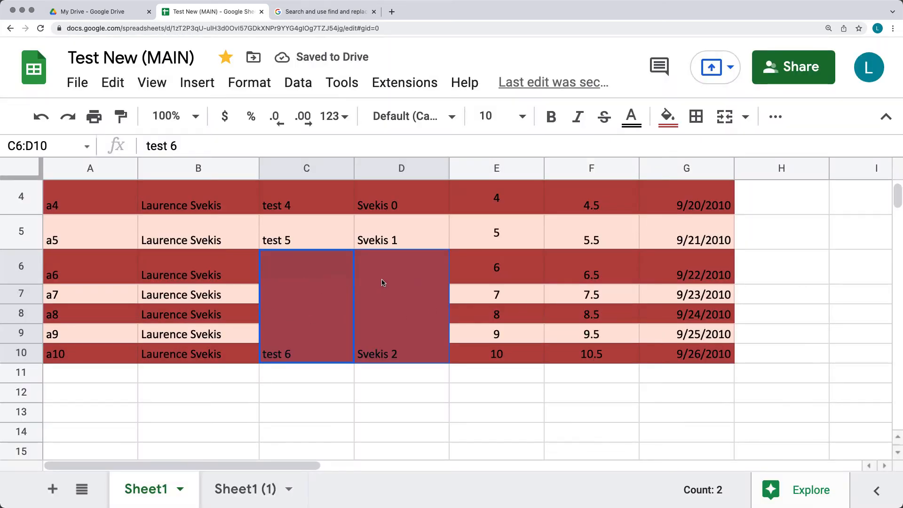
{"action": "key", "text": "super+z"}
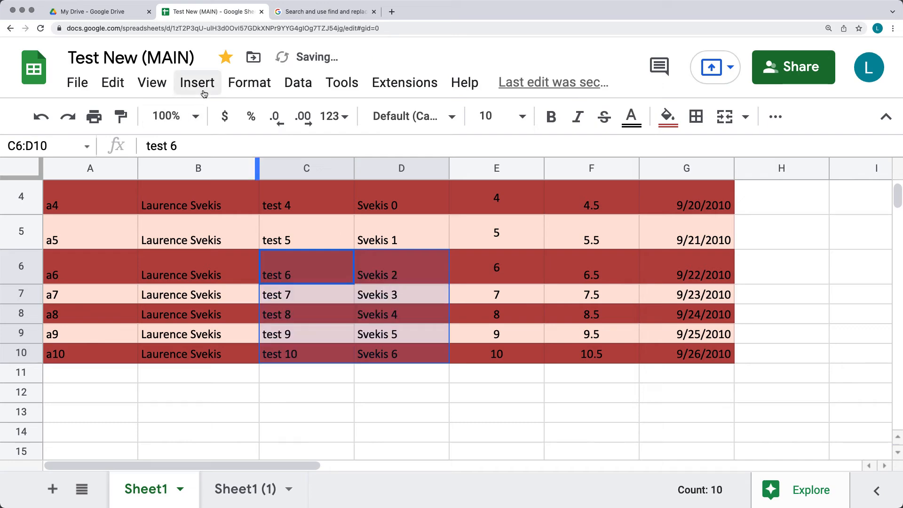
- Merge the cells of C6:D10 horizontally, accepting that only the top-leftmost values are kept
{"action": "left_click", "coordinate": [249, 83]}
{"action": "mouse_move", "coordinate": [346, 362]}
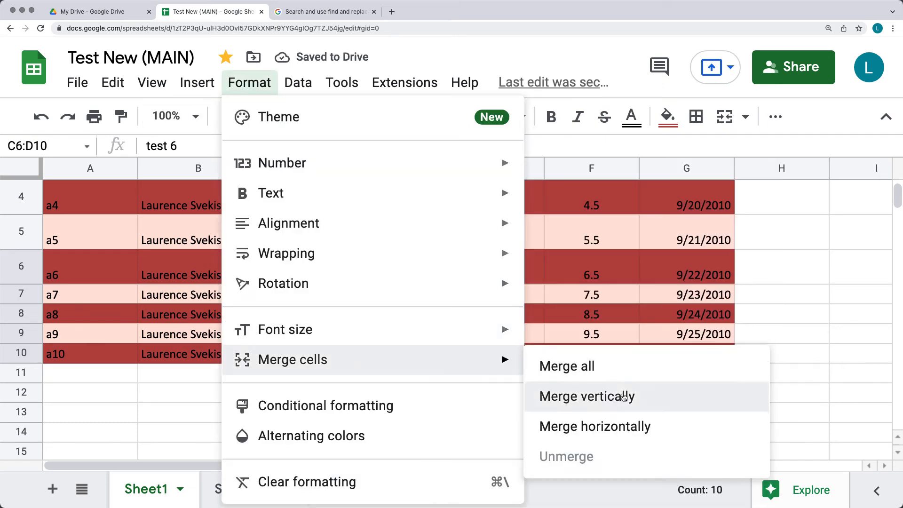
{"action": "left_click", "coordinate": [594, 428]}
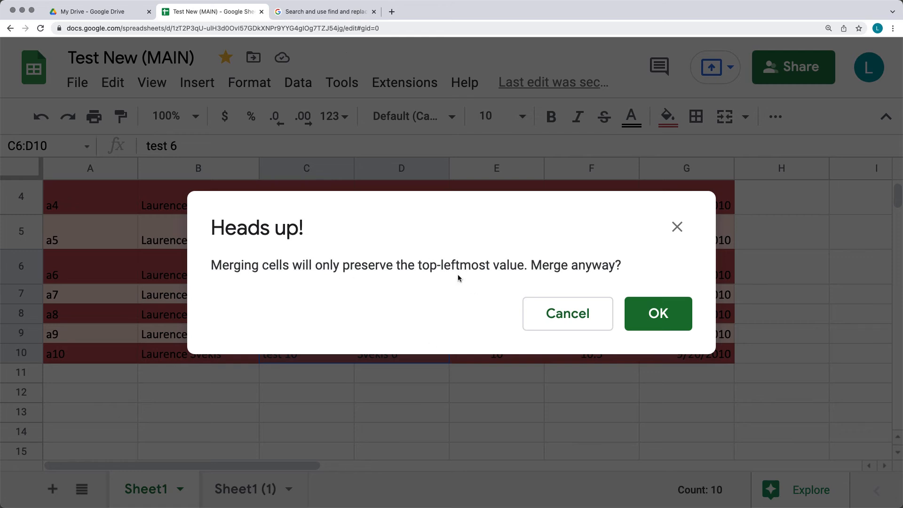
{"action": "left_click", "coordinate": [641, 318]}
{"action": "left_click", "coordinate": [396, 411]}
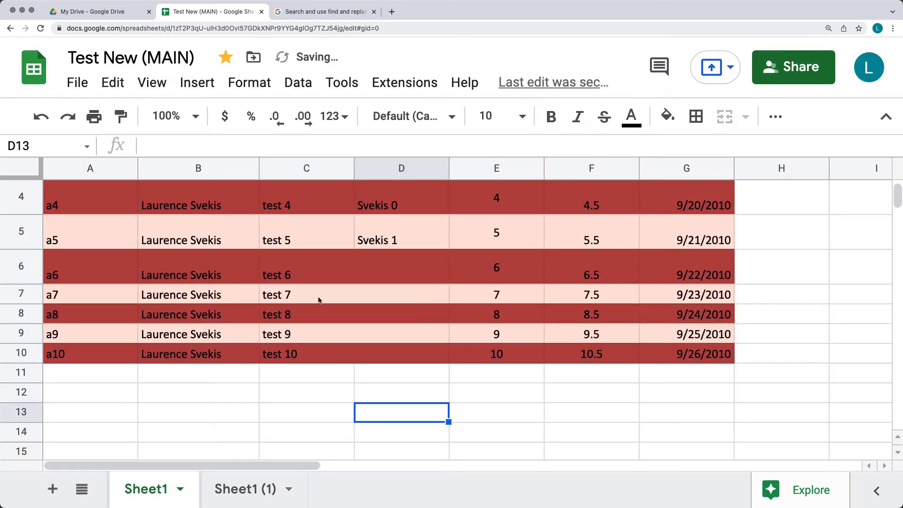
{"action": "left_click_drag", "start_coordinate": [333, 271], "coordinate": [328, 361]}
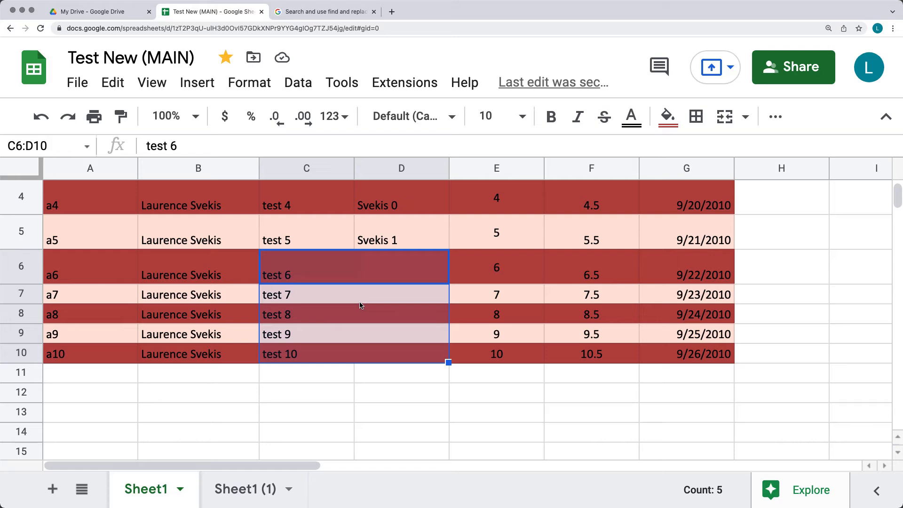
{"action": "scroll", "coordinate": [361, 305], "scroll_direction": "up", "scroll_amount": 5}
{"action": "scroll", "coordinate": [361, 305], "scroll_direction": "down", "scroll_amount": 1}
{"action": "scroll", "coordinate": [361, 306], "scroll_direction": "down", "scroll_amount": 6}
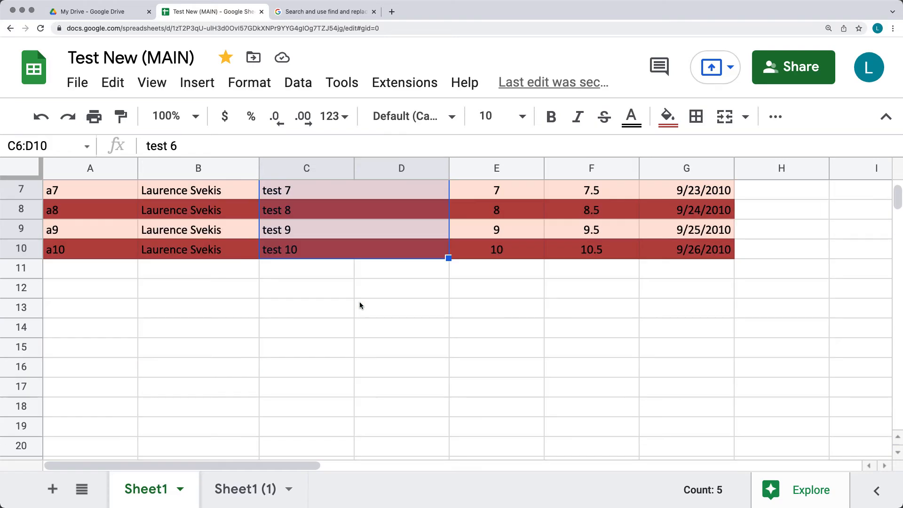
{"action": "scroll", "coordinate": [360, 306], "scroll_direction": "up", "scroll_amount": 7}
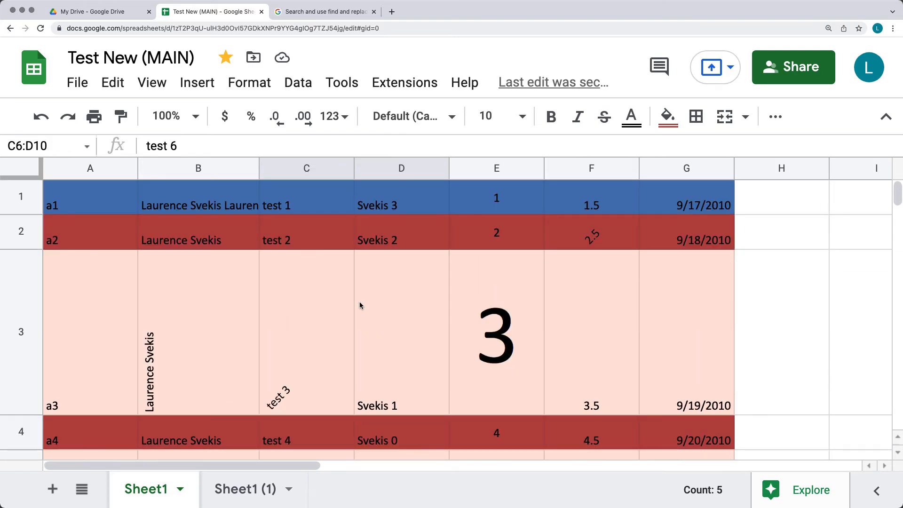
{"action": "scroll", "coordinate": [362, 303], "scroll_direction": "down", "scroll_amount": 3}
{"action": "scroll", "coordinate": [368, 303], "scroll_direction": "down", "scroll_amount": 2}
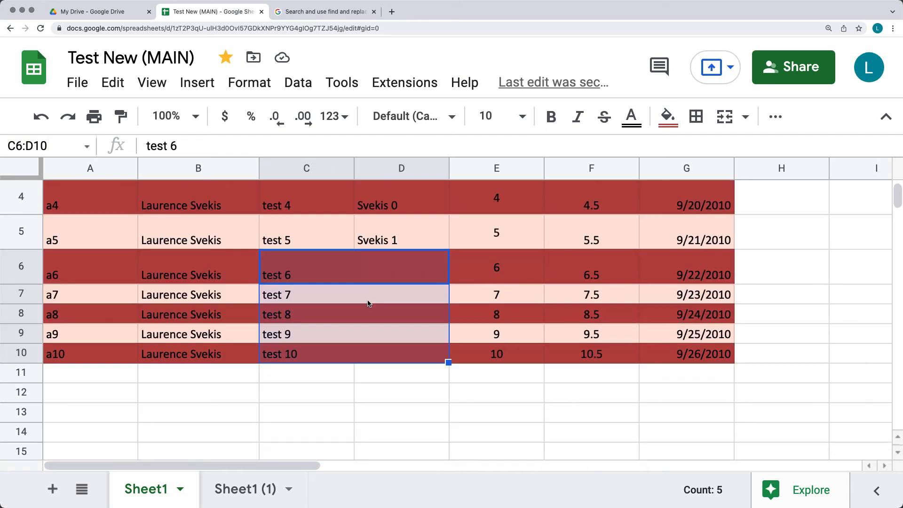
- Add horizontal borders between the rows of C6:D10 and an outer border around the range
{"action": "left_click", "coordinate": [329, 370]}
{"action": "left_click_drag", "start_coordinate": [317, 272], "coordinate": [377, 354]}
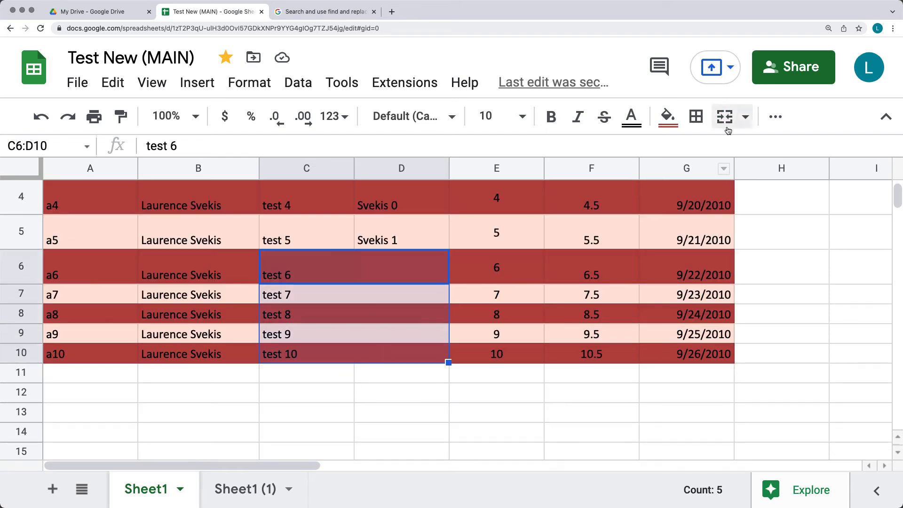
{"action": "left_click", "coordinate": [699, 122]}
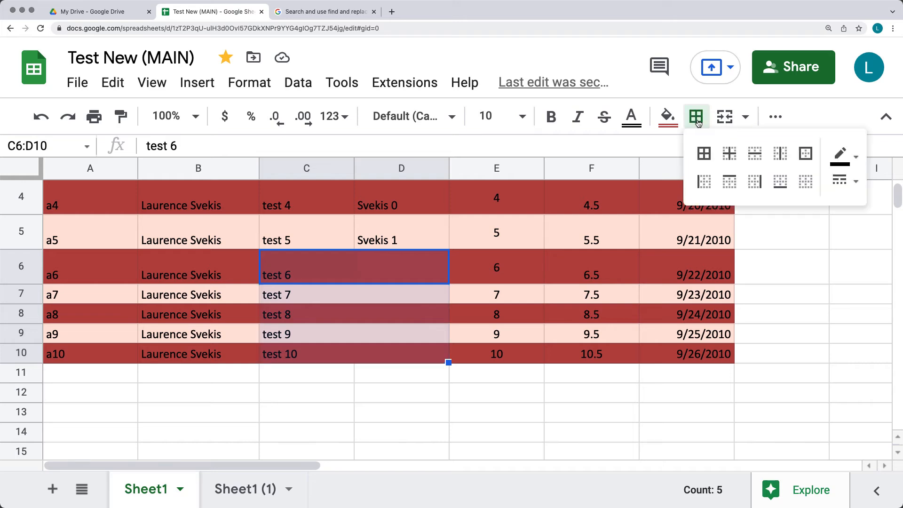
{"action": "left_click", "coordinate": [747, 157]}
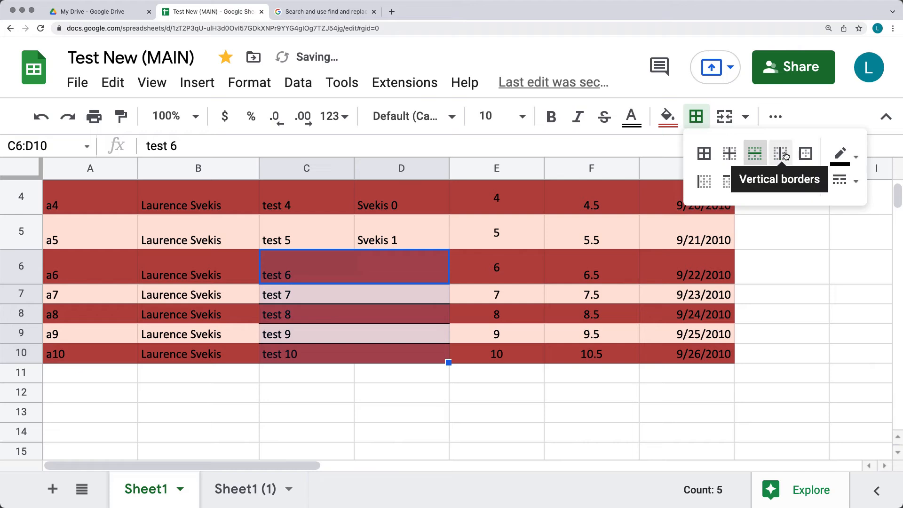
{"action": "left_click", "coordinate": [800, 155]}
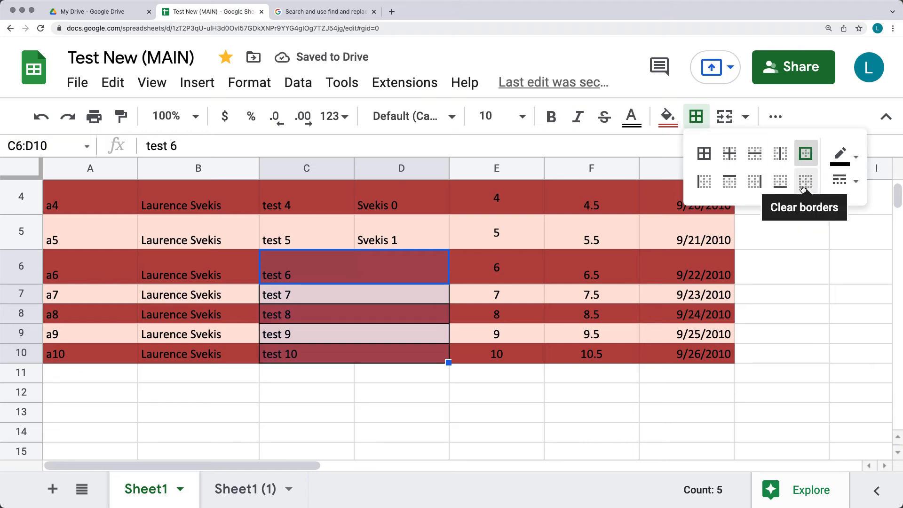
- Make the outer border of C6:D10 red with the thickest solid line style
{"action": "left_click", "coordinate": [855, 160]}
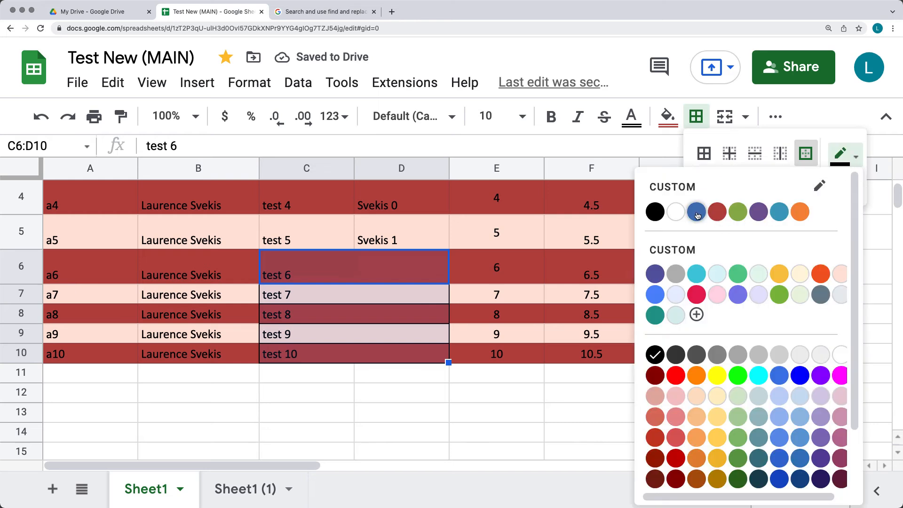
{"action": "left_click", "coordinate": [674, 378]}
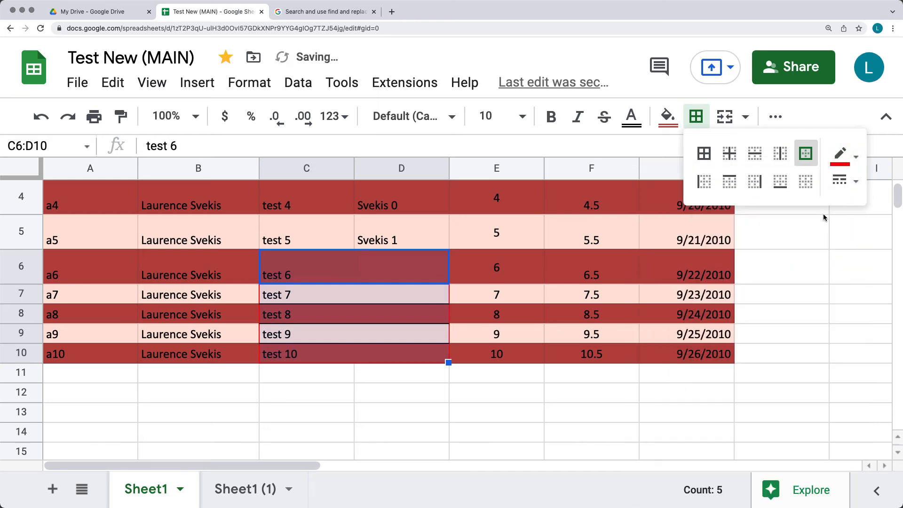
{"action": "left_click", "coordinate": [853, 185]}
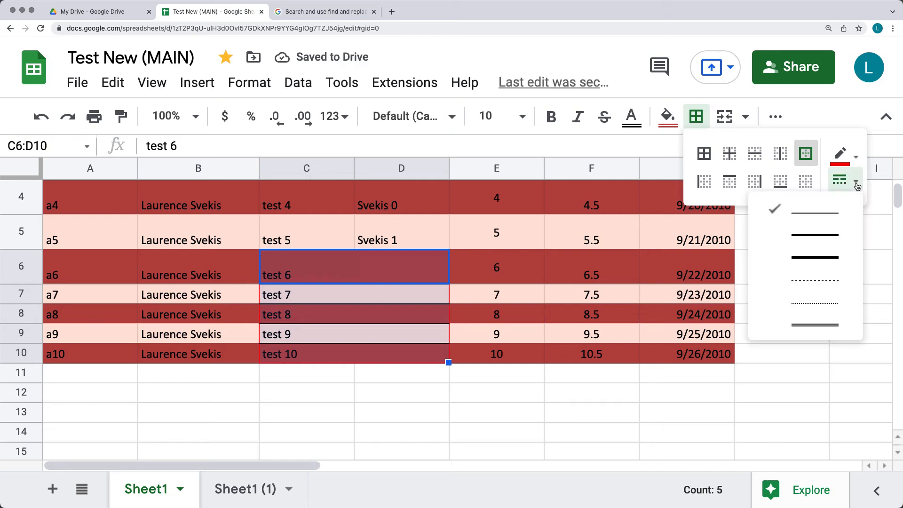
{"action": "left_click", "coordinate": [806, 264]}
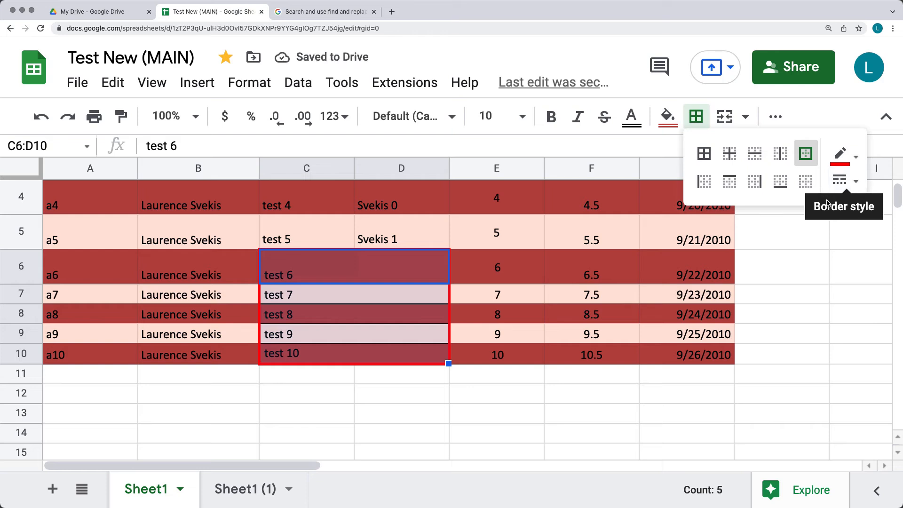
- Rotate the text in the merged cells of C6:D10 so it tilts upward
{"action": "left_click", "coordinate": [745, 122]}
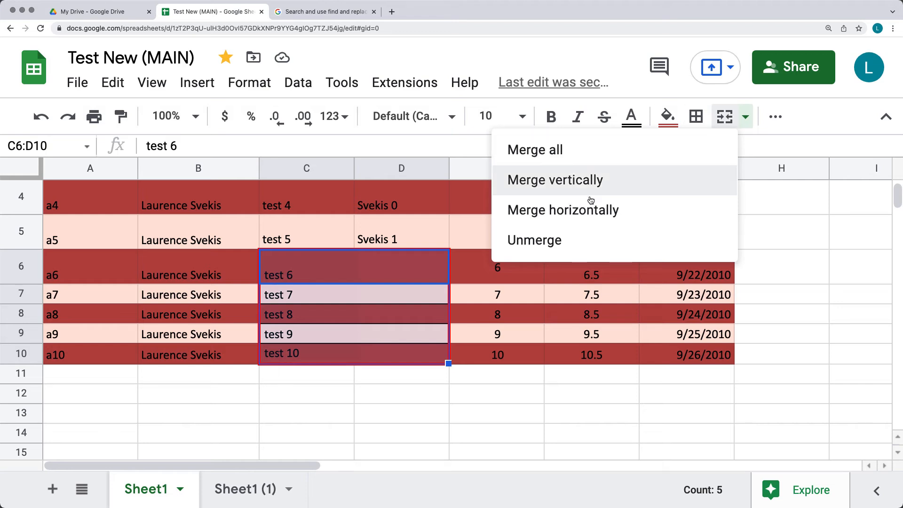
{"action": "left_click", "coordinate": [776, 118]}
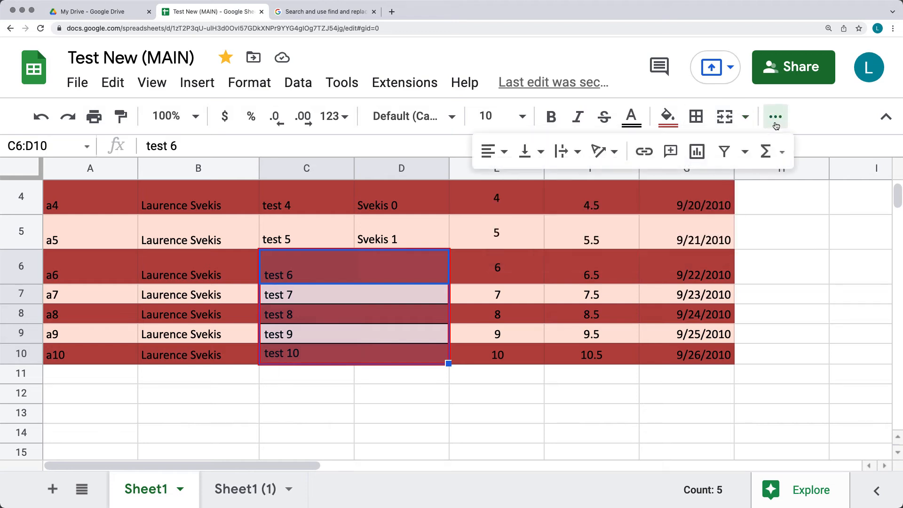
{"action": "left_click", "coordinate": [594, 159]}
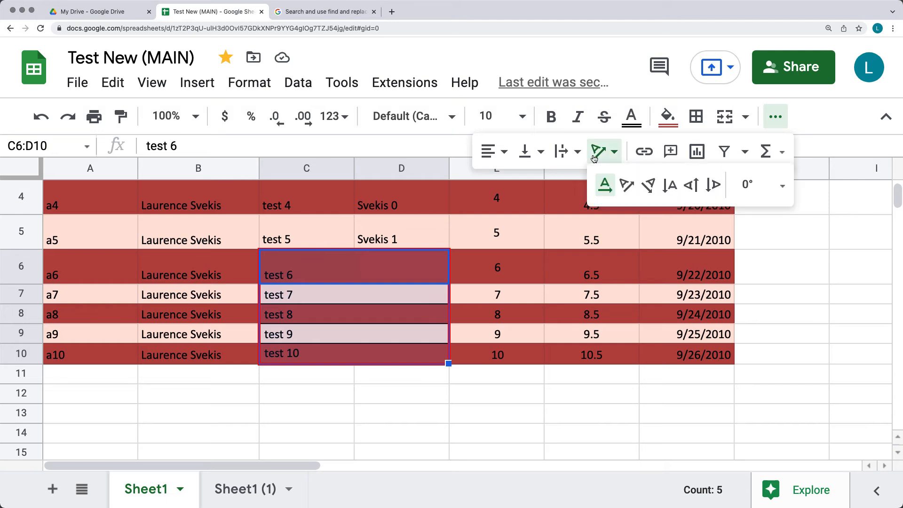
{"action": "left_click", "coordinate": [625, 185]}
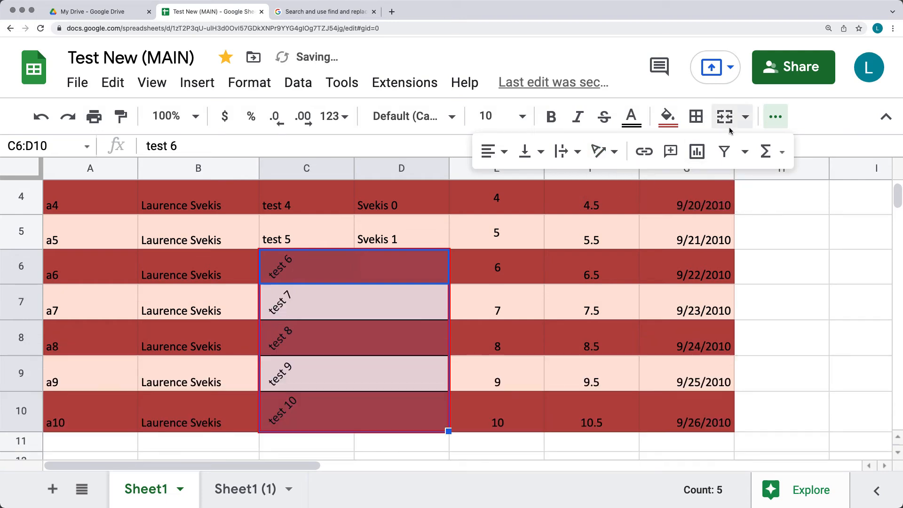
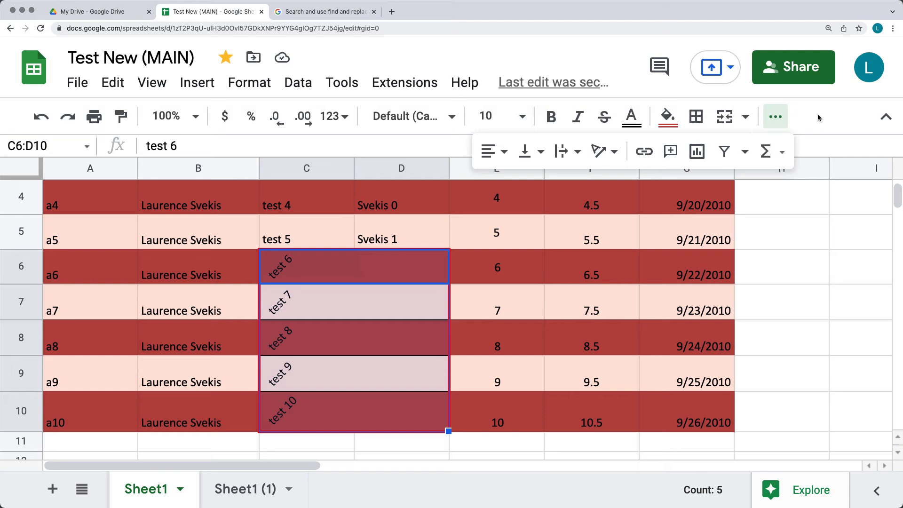
- Set the text in C6:D10 to the Permanent Marker font at size 9 and deselect the range
{"action": "left_click", "coordinate": [447, 122]}
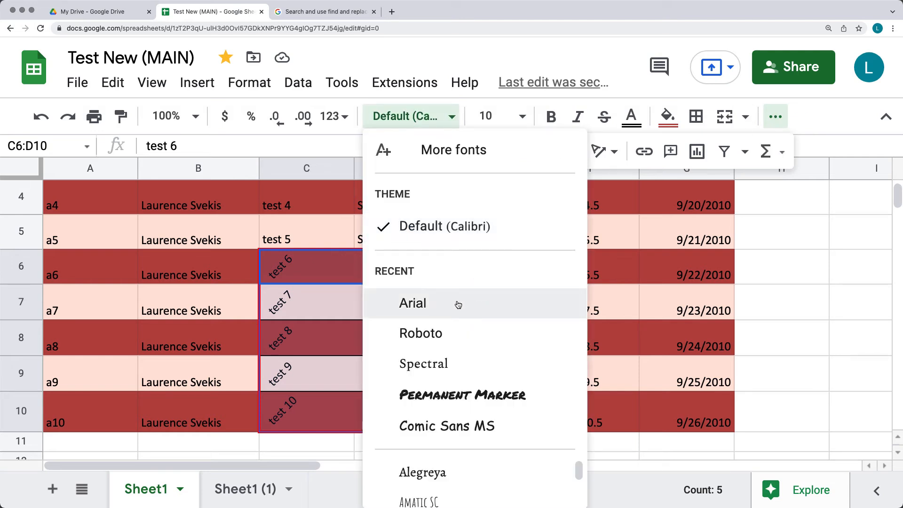
{"action": "left_click", "coordinate": [437, 393]}
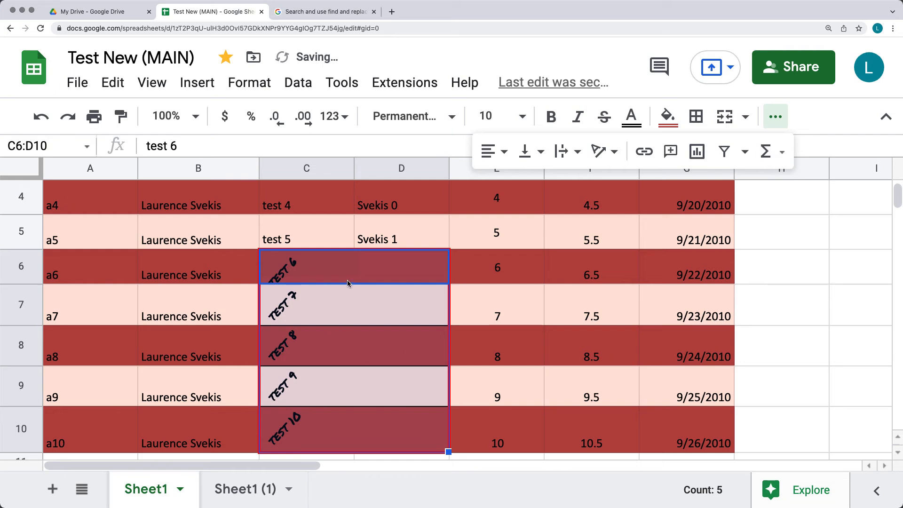
{"action": "left_click", "coordinate": [523, 122]}
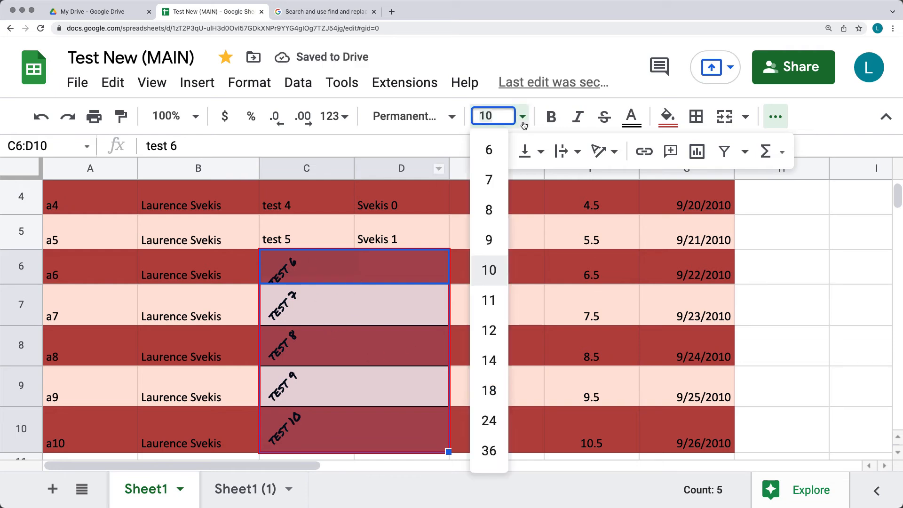
{"action": "left_click", "coordinate": [488, 239]}
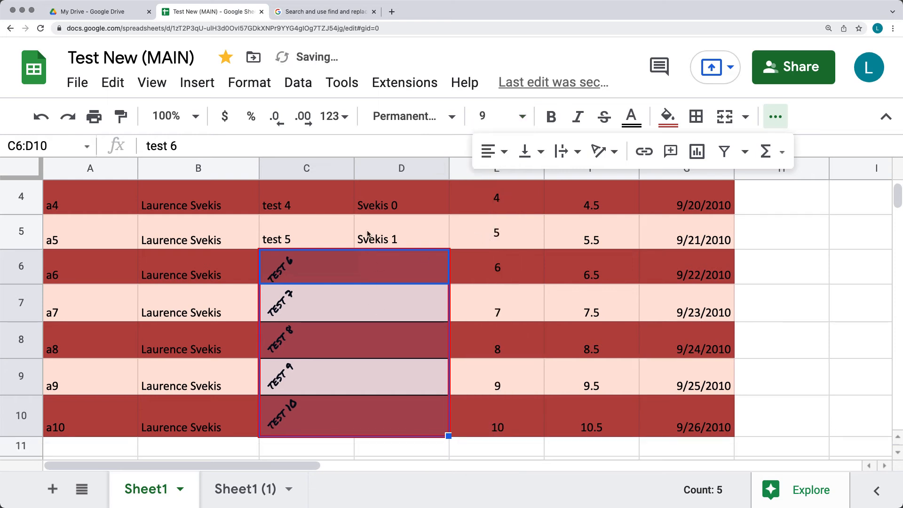
{"action": "left_click", "coordinate": [359, 284]}
{"action": "left_click", "coordinate": [494, 295]}
{"action": "left_click", "coordinate": [762, 260]}
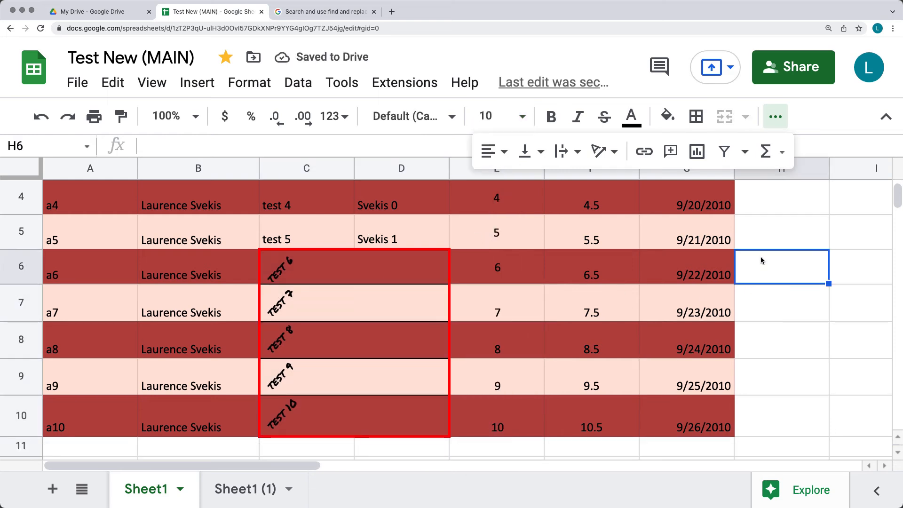
{"action": "left_click_drag", "start_coordinate": [677, 433], "coordinate": [66, 195]}
{"action": "right_click", "coordinate": [77, 204]}
{"action": "mouse_move", "coordinate": [76, 203]}
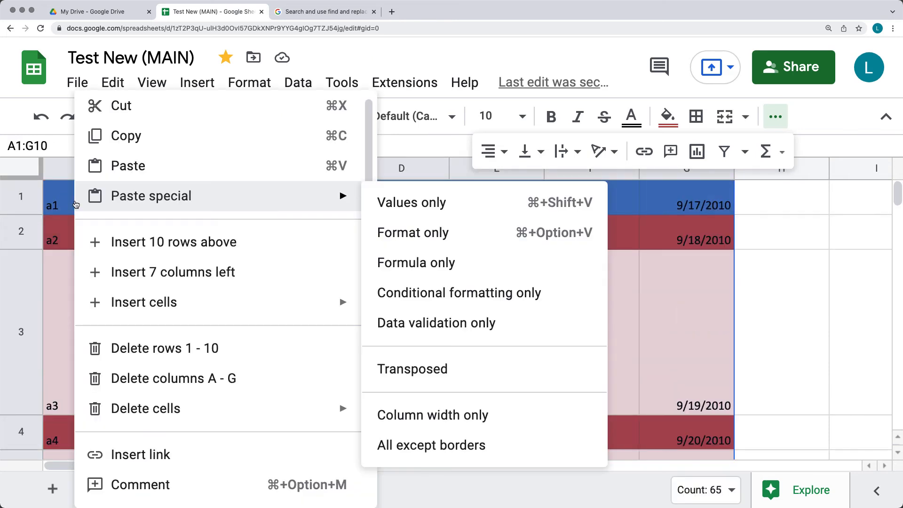
- Select columns A through G and remove the alternating colors from the data
{"action": "left_click", "coordinate": [50, 163]}
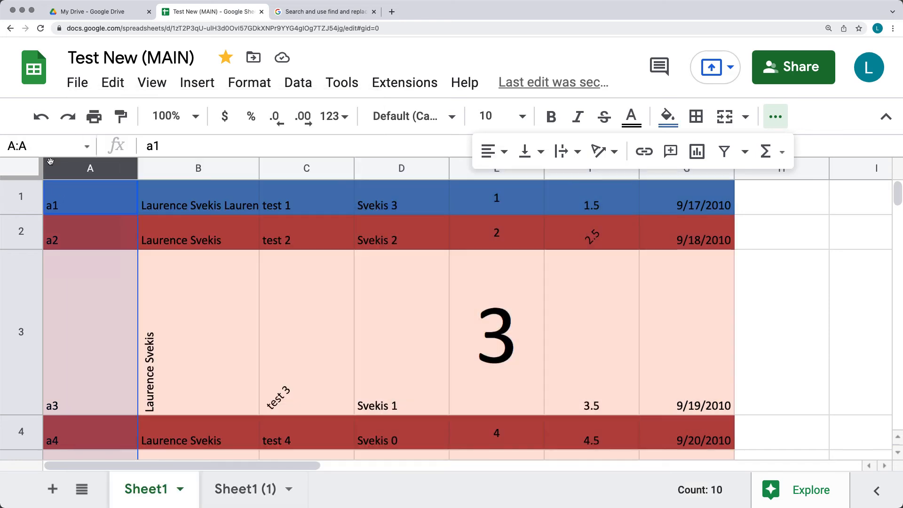
{"action": "left_click", "coordinate": [654, 173], "text": "shift"}
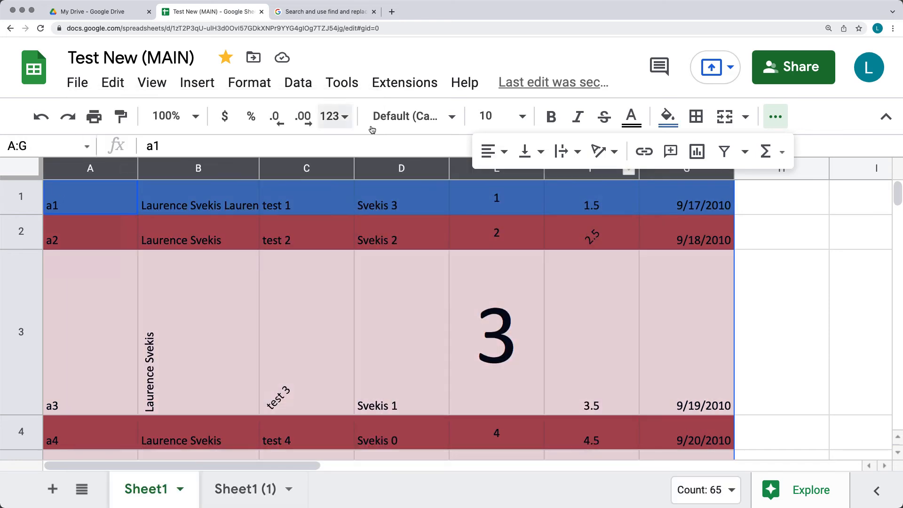
{"action": "left_click", "coordinate": [249, 83]}
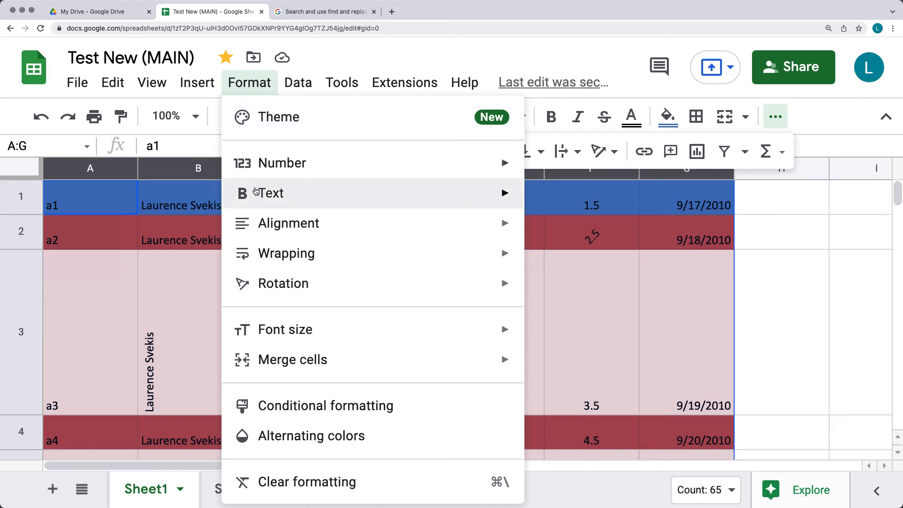
{"action": "mouse_move", "coordinate": [310, 344]}
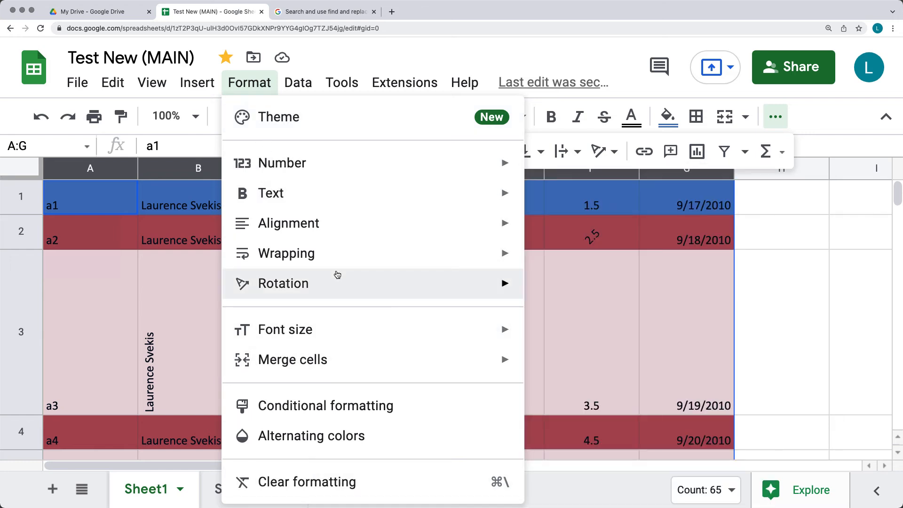
{"action": "mouse_move", "coordinate": [352, 222]}
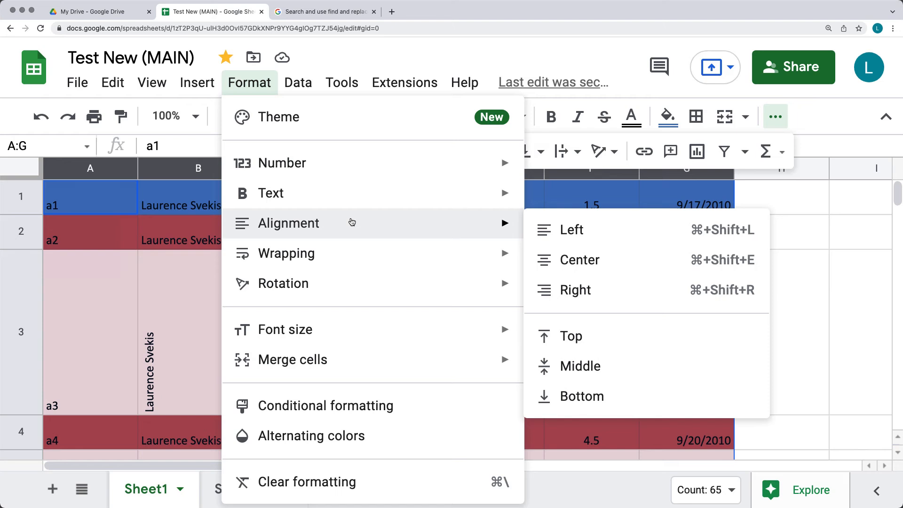
{"action": "mouse_move", "coordinate": [332, 287]}
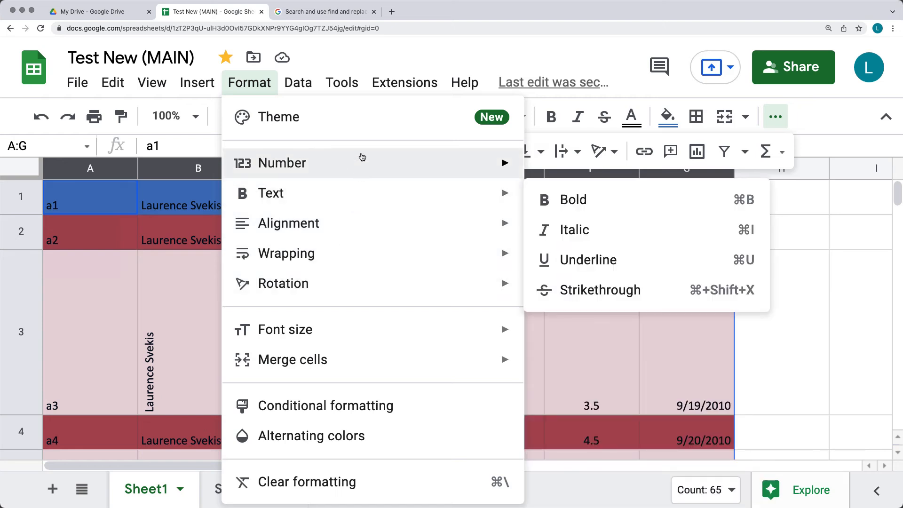
{"action": "mouse_move", "coordinate": [362, 157]}
{"action": "left_click", "coordinate": [311, 435]}
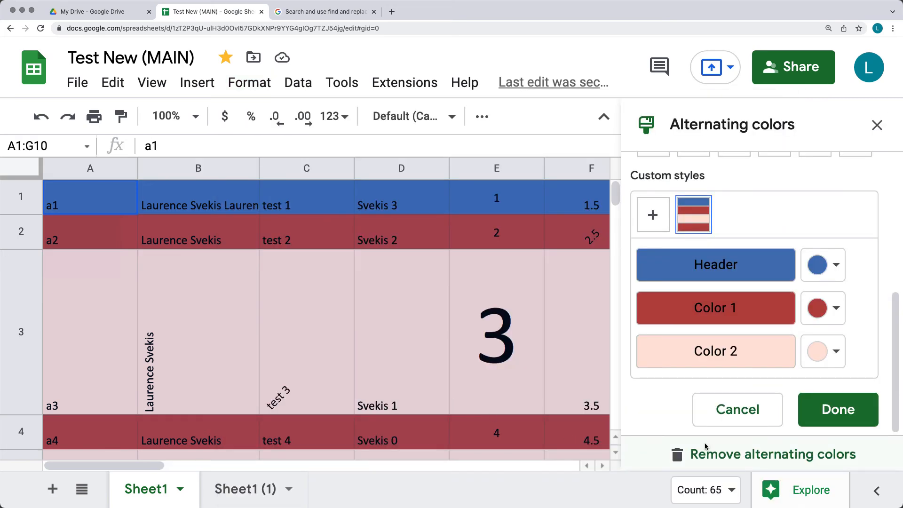
{"action": "left_click", "coordinate": [755, 455]}
{"action": "left_click", "coordinate": [266, 280]}
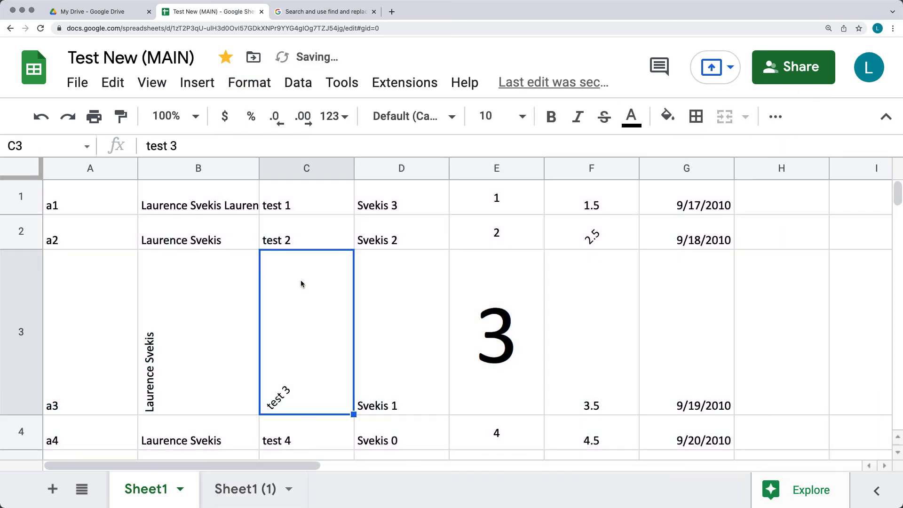
{"action": "scroll", "coordinate": [342, 282], "scroll_direction": "down", "scroll_amount": 5}
{"action": "scroll", "coordinate": [423, 292], "scroll_direction": "up", "scroll_amount": 5}
- Select columns A through G and apply the Paradigm theme to the spreadsheet
{"action": "left_click", "coordinate": [72, 170]}
{"action": "left_click", "coordinate": [654, 170], "text": "shift"}
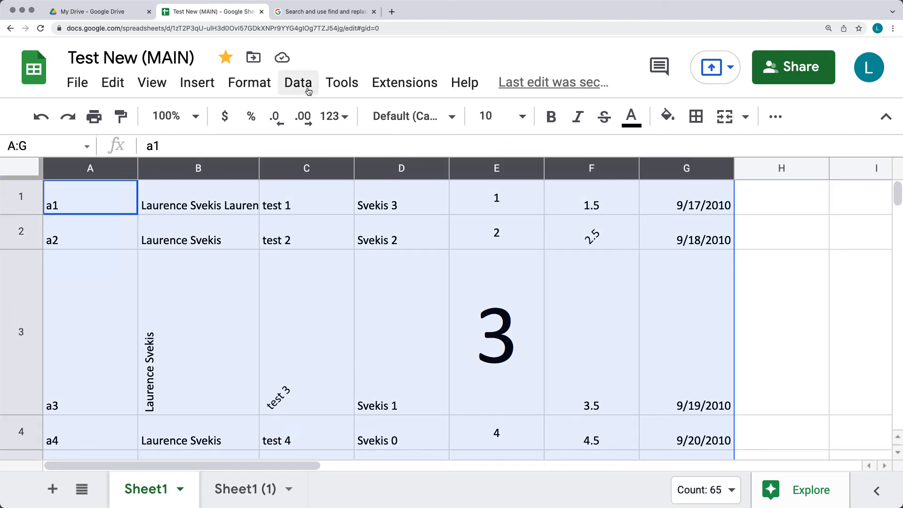
{"action": "left_click", "coordinate": [248, 85]}
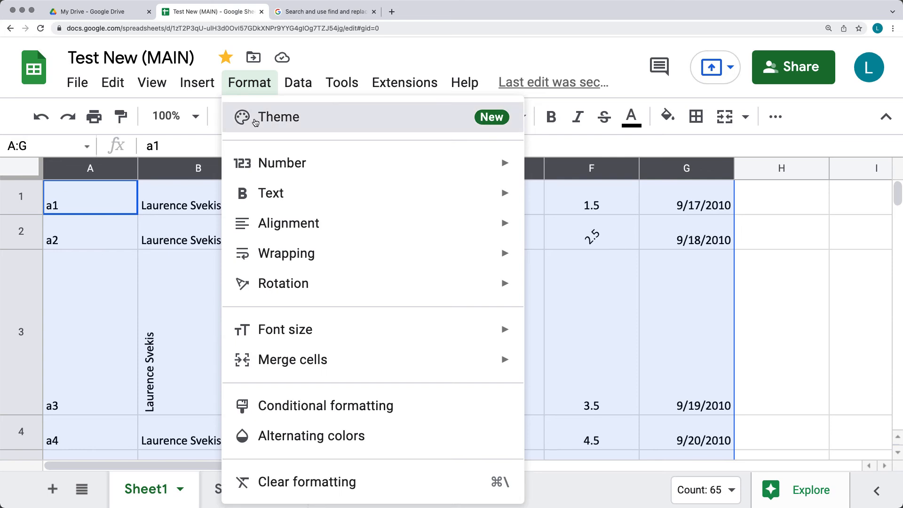
{"action": "left_click", "coordinate": [256, 122]}
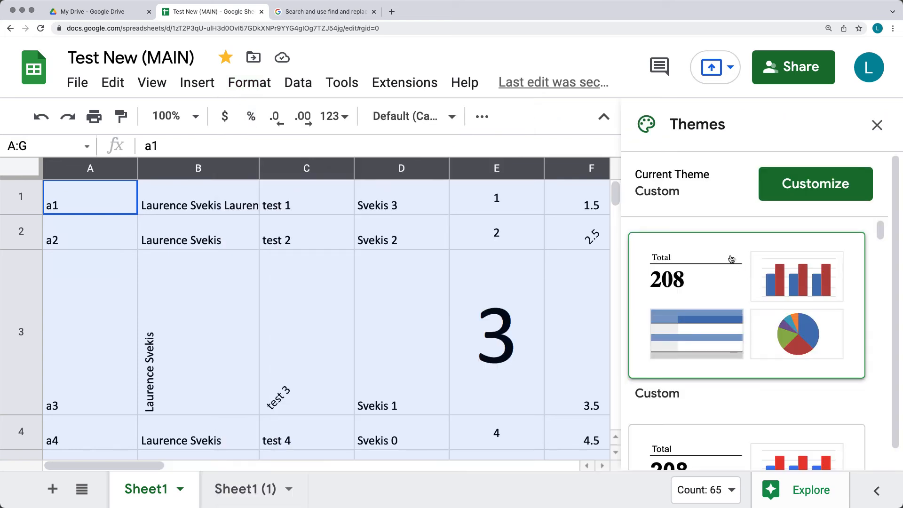
{"action": "scroll", "coordinate": [733, 258], "scroll_direction": "down", "scroll_amount": 7}
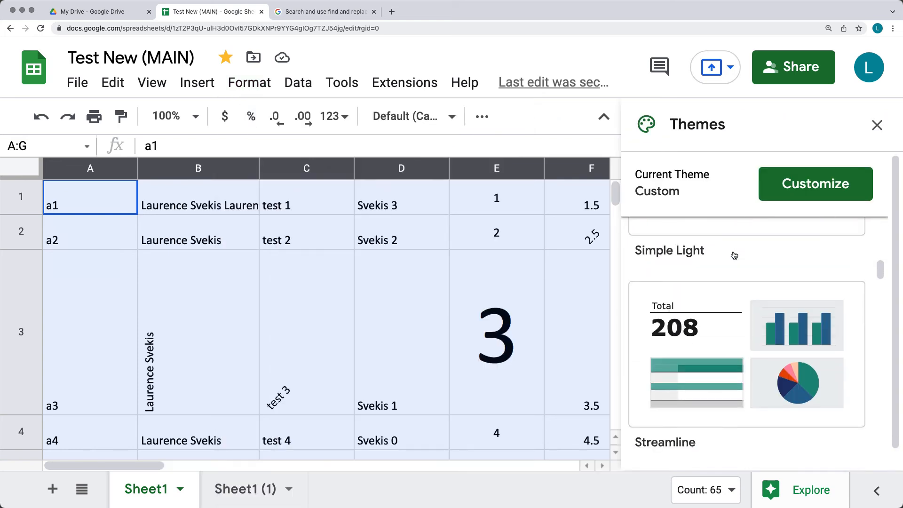
{"action": "scroll", "coordinate": [731, 273], "scroll_direction": "down", "scroll_amount": 4}
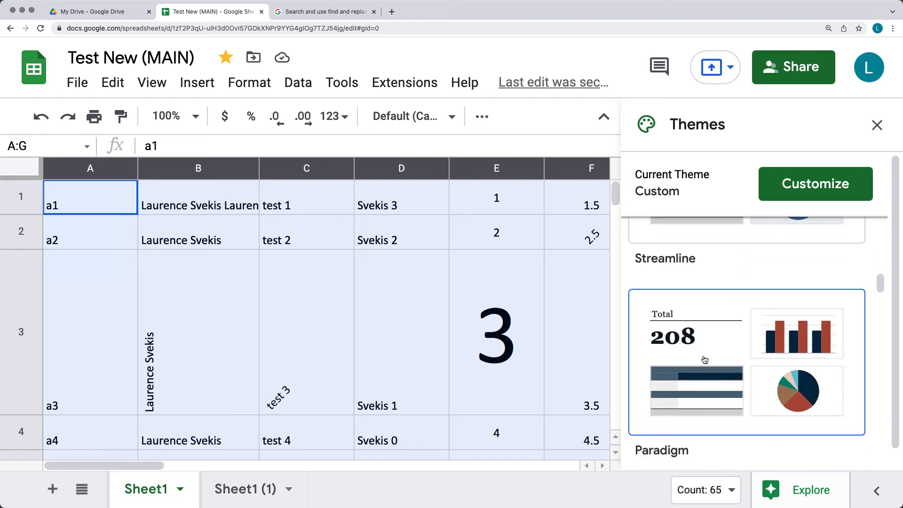
{"action": "left_click", "coordinate": [705, 360]}
- Try the Shift theme on the spreadsheet and switch it to the Momentum theme
{"action": "scroll", "coordinate": [708, 307], "scroll_direction": "down", "scroll_amount": 3}
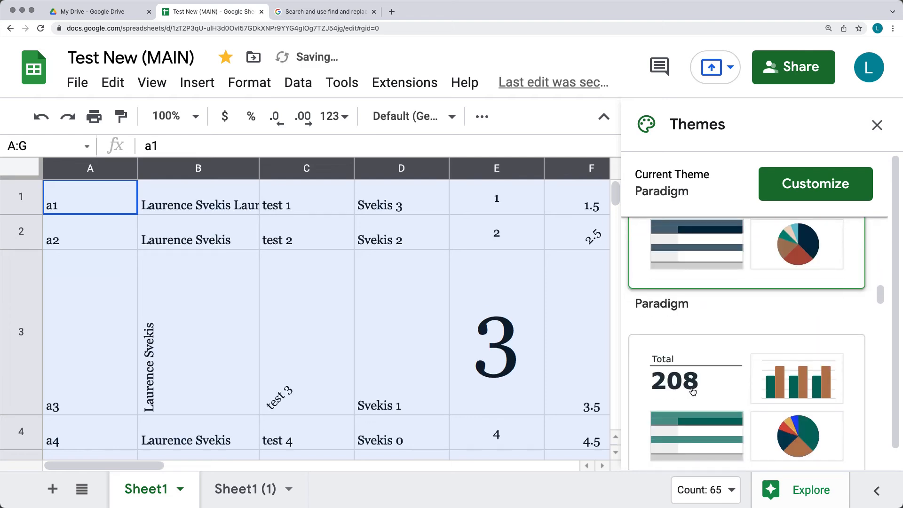
{"action": "left_click", "coordinate": [693, 392]}
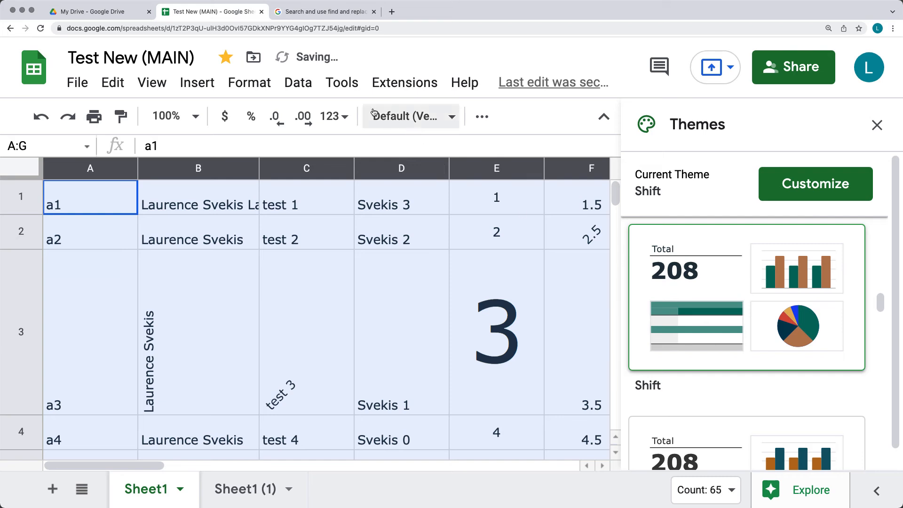
{"action": "scroll", "coordinate": [675, 315], "scroll_direction": "down", "scroll_amount": 4}
{"action": "left_click", "coordinate": [696, 355]}
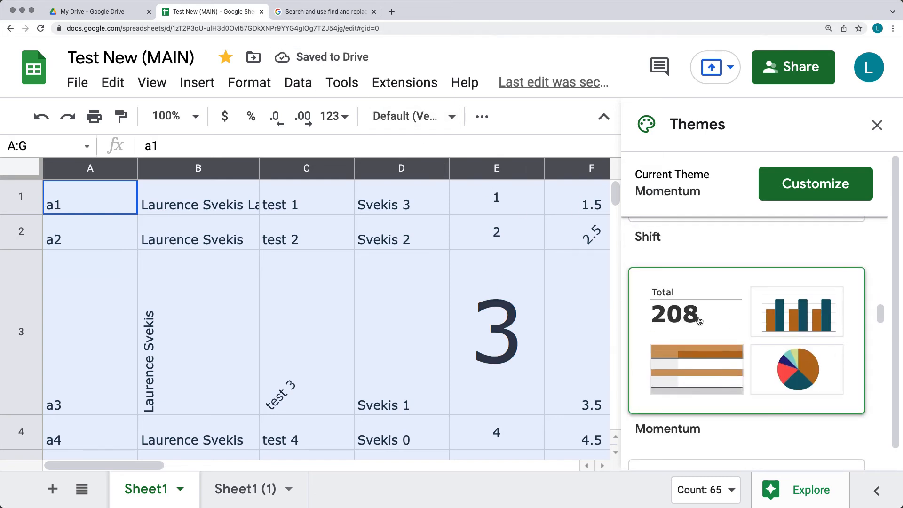
- Try the Earthy, Energetic, Groovy and Calm themes on the spreadsheet
{"action": "scroll", "coordinate": [699, 321], "scroll_direction": "down", "scroll_amount": 5}
{"action": "left_click", "coordinate": [696, 330]}
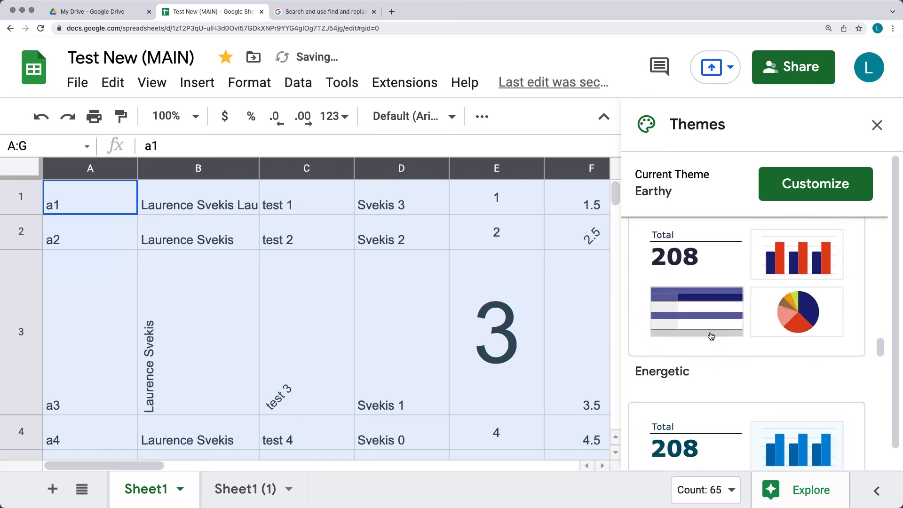
{"action": "left_click", "coordinate": [704, 360]}
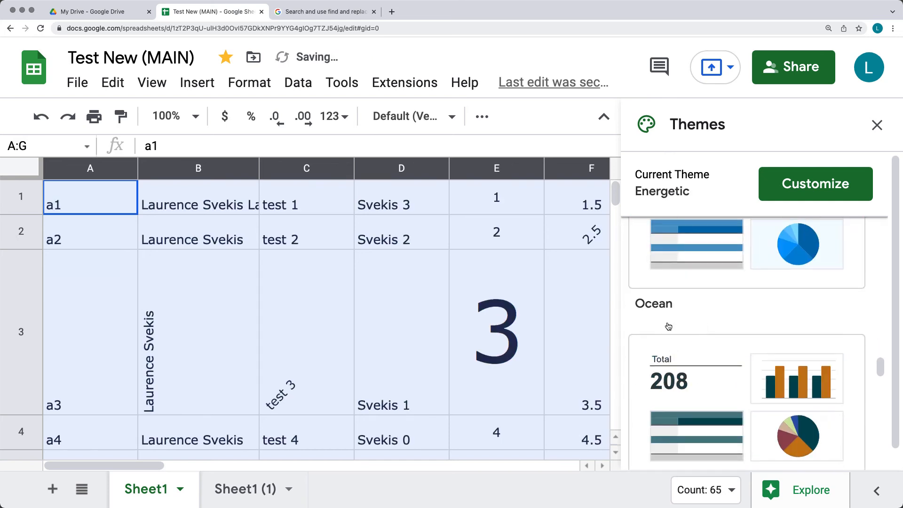
{"action": "left_click", "coordinate": [702, 382]}
{"action": "left_click", "coordinate": [705, 311]}
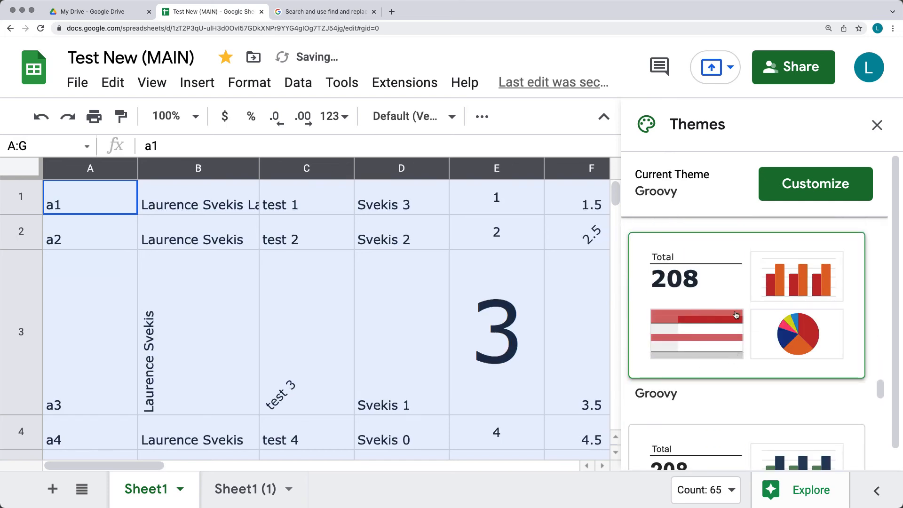
{"action": "left_click", "coordinate": [711, 329]}
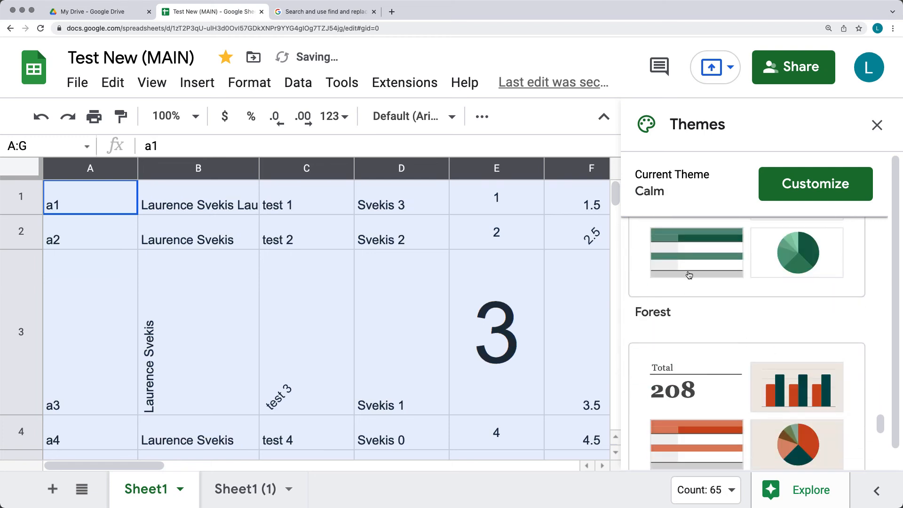
- Apply the Forest theme, customize its font to Comic Sans MS, and close the theme settings
{"action": "left_click", "coordinate": [689, 275]}
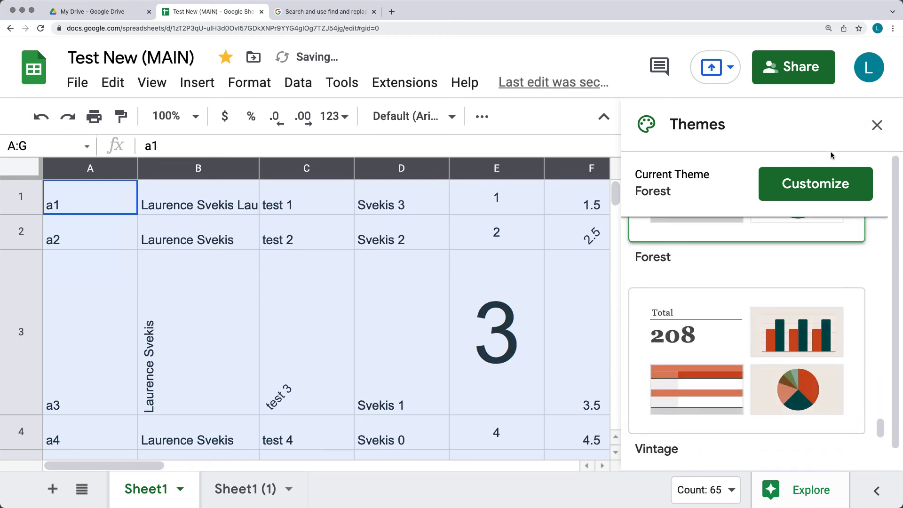
{"action": "left_click", "coordinate": [818, 184]}
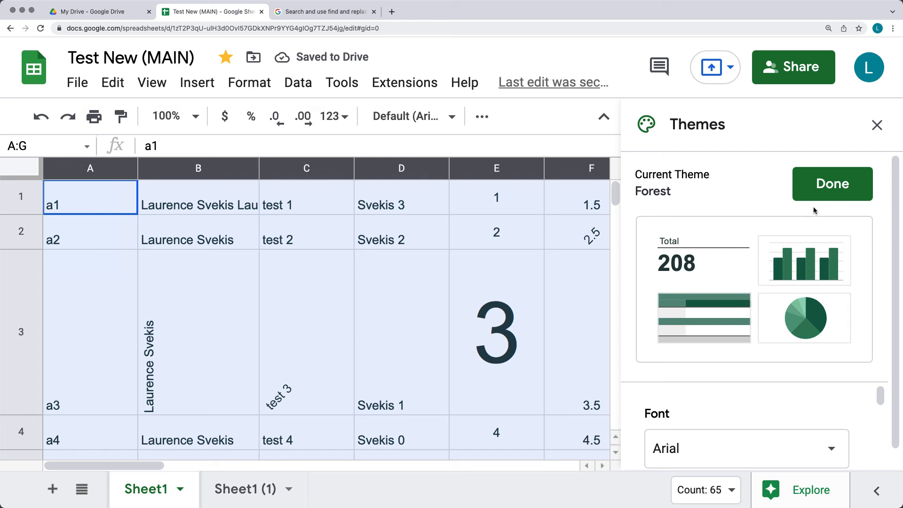
{"action": "scroll", "coordinate": [771, 278], "scroll_direction": "down", "scroll_amount": 1}
{"action": "left_click", "coordinate": [718, 438]}
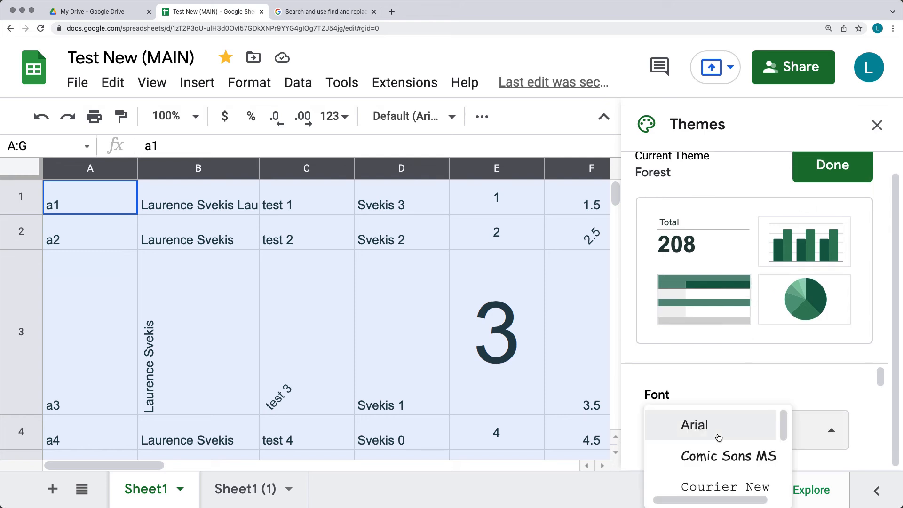
{"action": "left_click", "coordinate": [720, 459]}
{"action": "scroll", "coordinate": [807, 411], "scroll_direction": "down", "scroll_amount": 2}
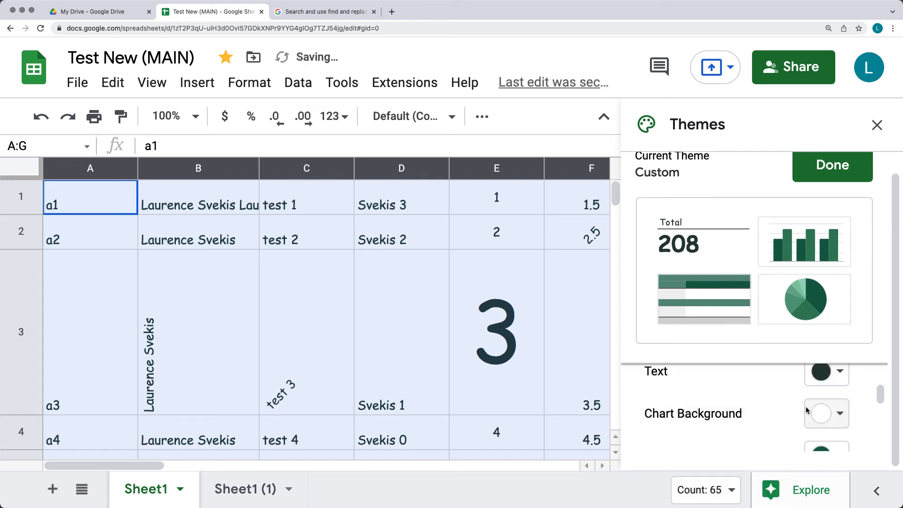
{"action": "scroll", "coordinate": [732, 397], "scroll_direction": "down", "scroll_amount": 5}
{"action": "scroll", "coordinate": [728, 374], "scroll_direction": "up", "scroll_amount": 2}
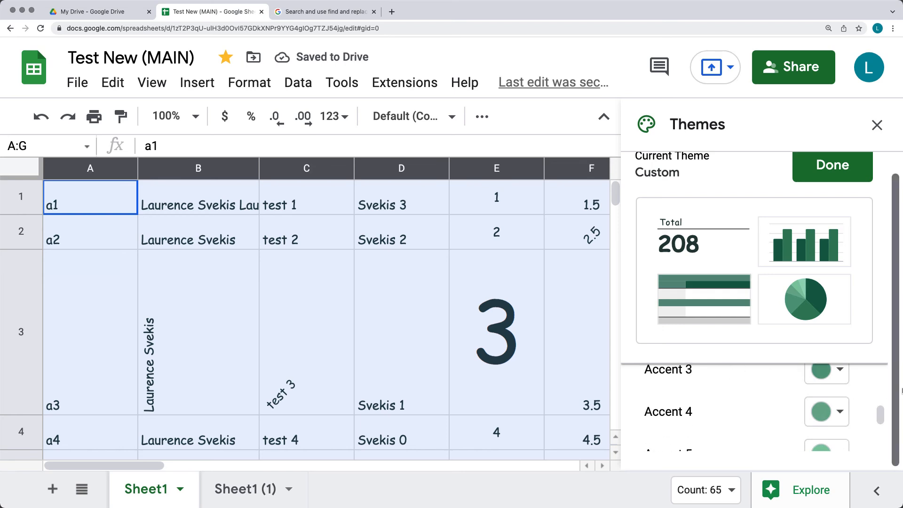
{"action": "scroll", "coordinate": [878, 416], "scroll_direction": "up", "scroll_amount": 2}
{"action": "left_click_drag", "start_coordinate": [882, 417], "coordinate": [883, 447]}
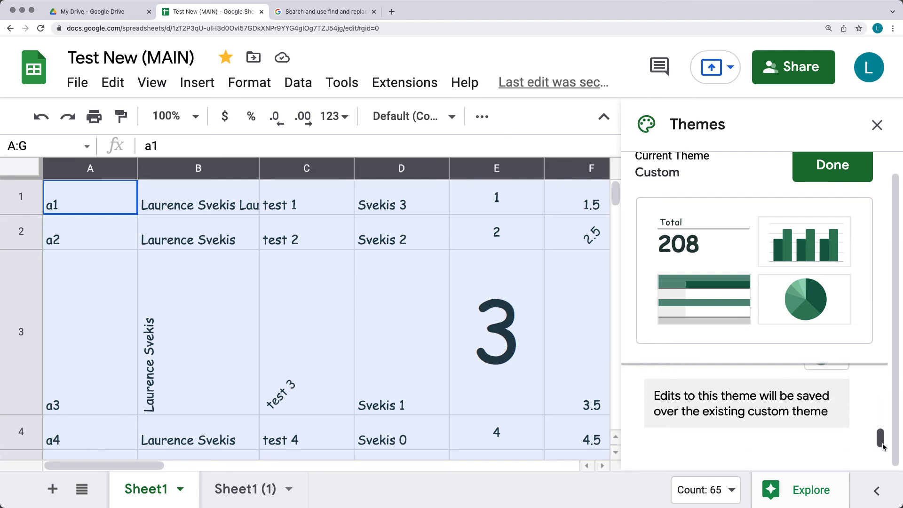
{"action": "left_click", "coordinate": [826, 178]}
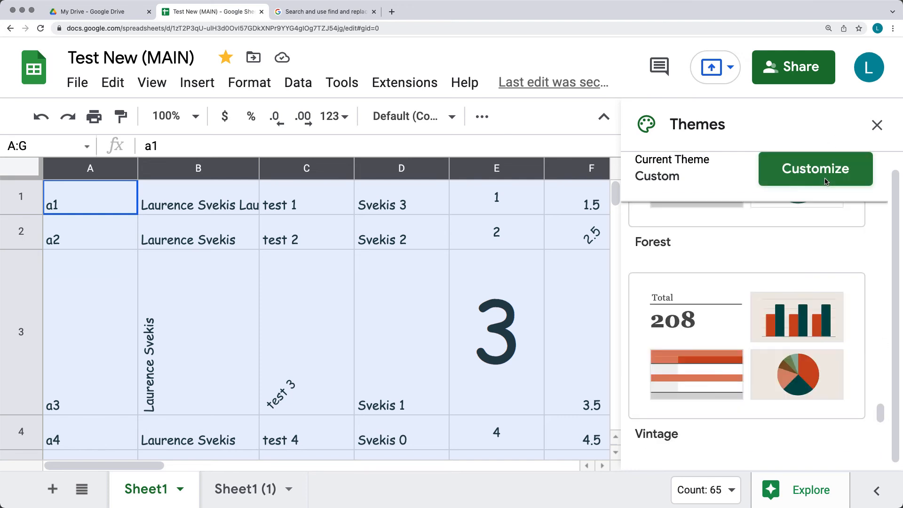
{"action": "left_click", "coordinate": [877, 125]}
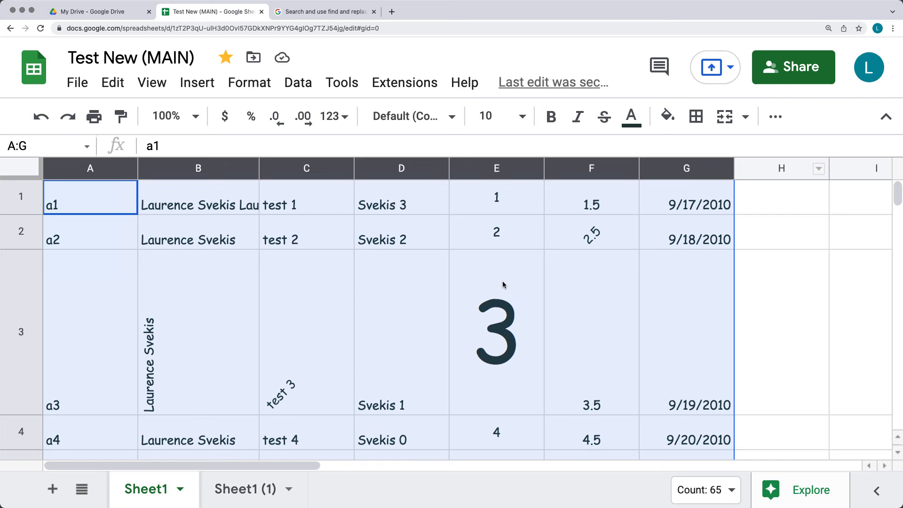
{"action": "left_click", "coordinate": [381, 332]}
{"action": "scroll", "coordinate": [366, 312], "scroll_direction": "down", "scroll_amount": 10}
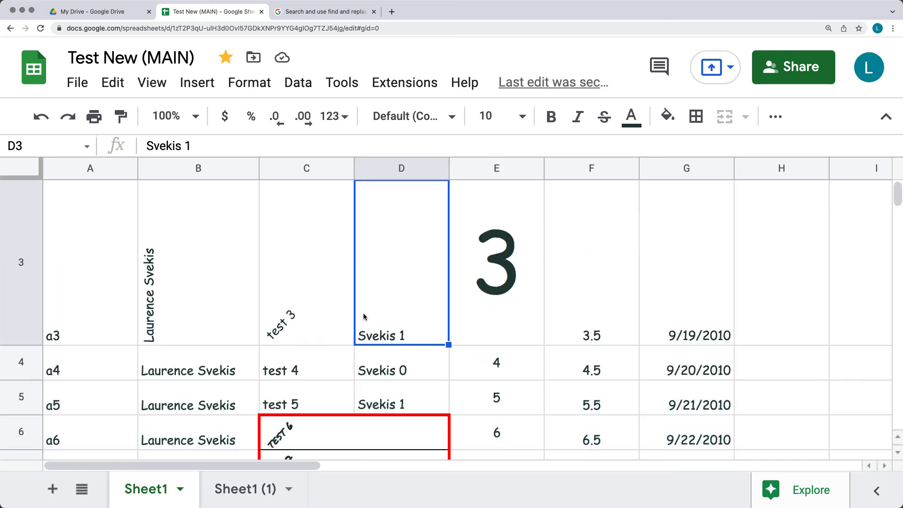
{"action": "scroll", "coordinate": [367, 312], "scroll_direction": "up", "scroll_amount": 8}
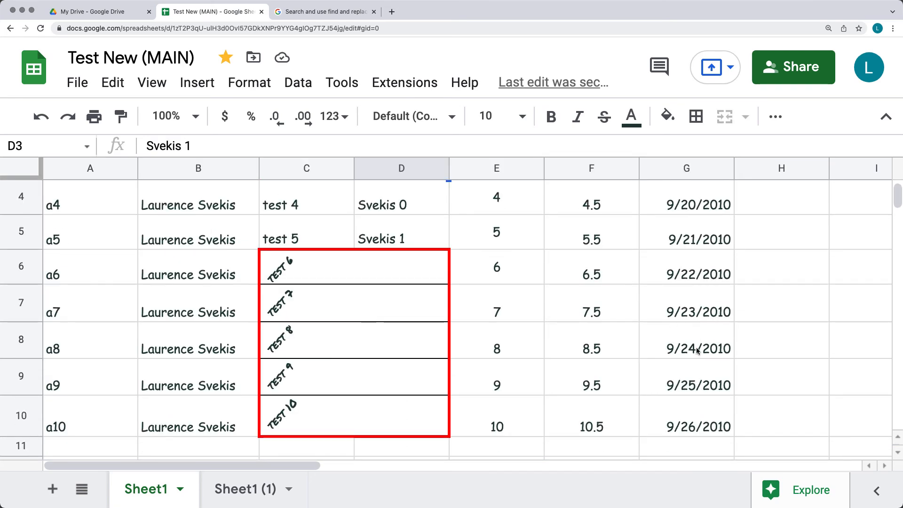
{"action": "left_click", "coordinate": [250, 84]}
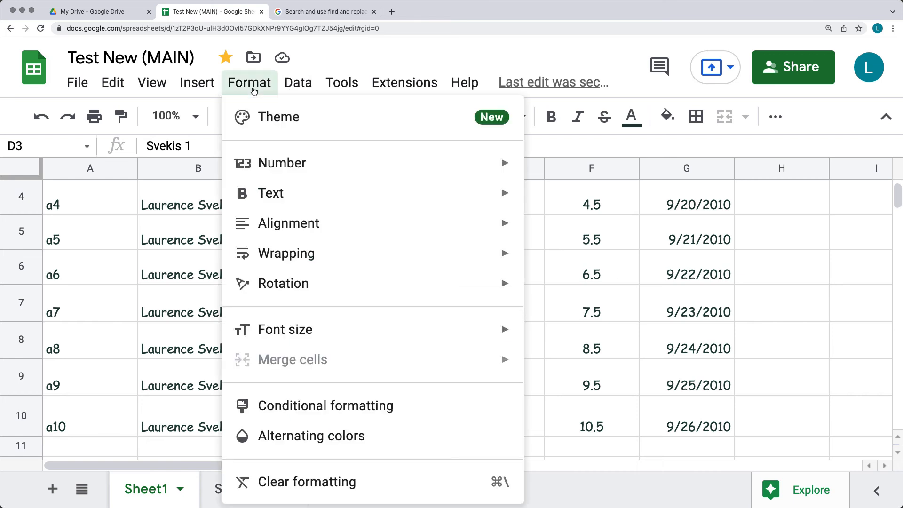
{"action": "left_click", "coordinate": [604, 345]}
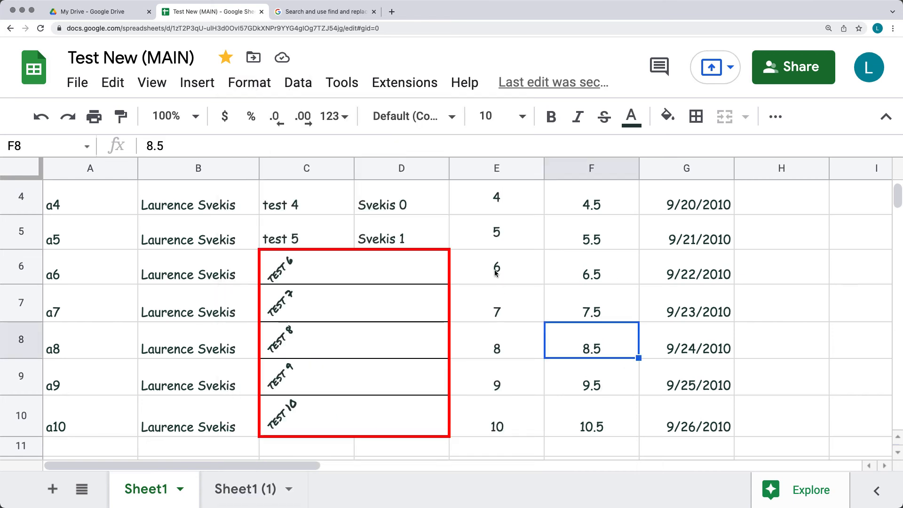
- Select E4:E10 and start a new single-color conditional format rule for the range
{"action": "left_click_drag", "start_coordinate": [497, 197], "coordinate": [505, 427]}
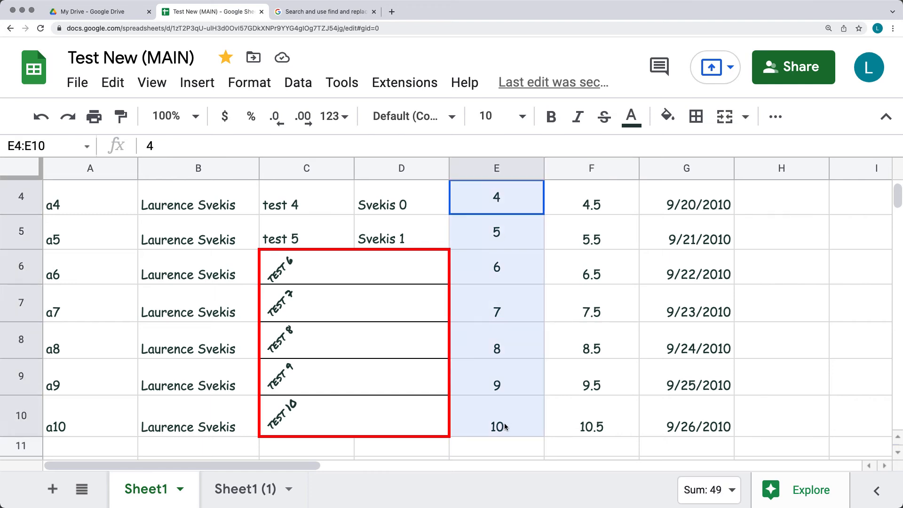
{"action": "left_click", "coordinate": [253, 83]}
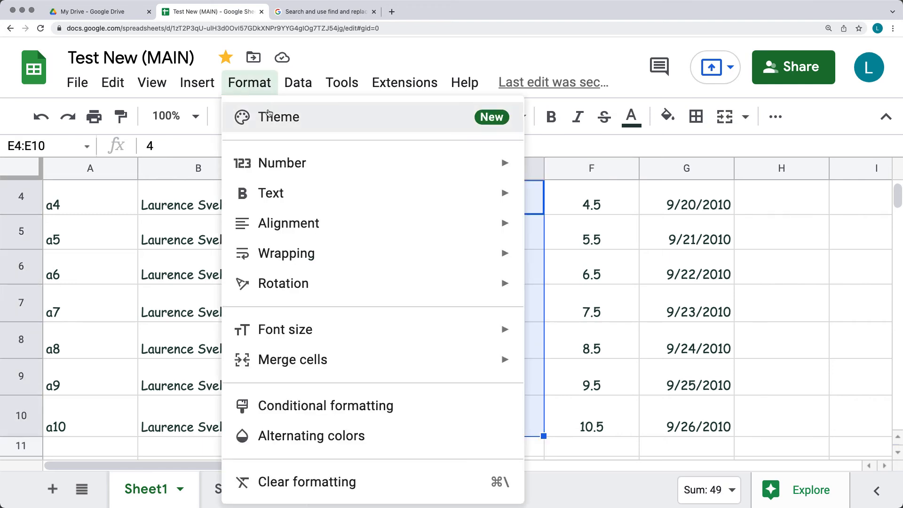
{"action": "left_click", "coordinate": [294, 408]}
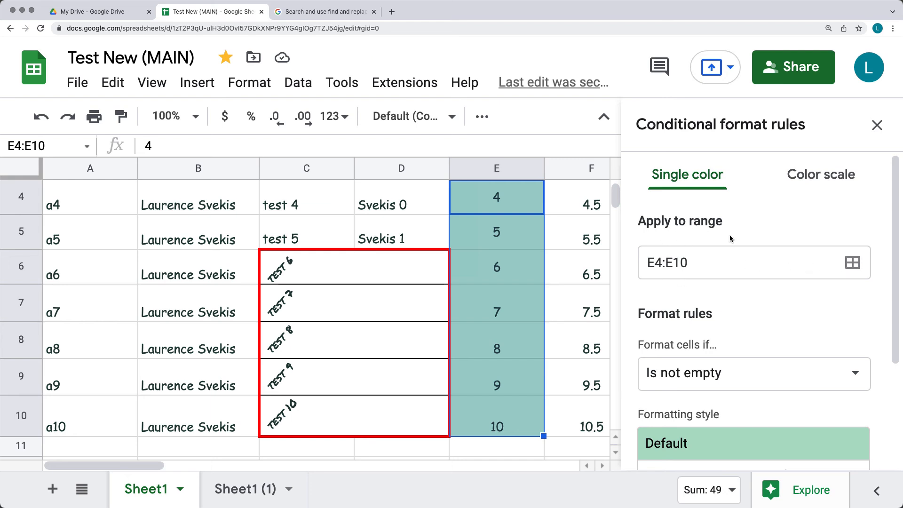
{"action": "scroll", "coordinate": [706, 290], "scroll_direction": "down", "scroll_amount": 2}
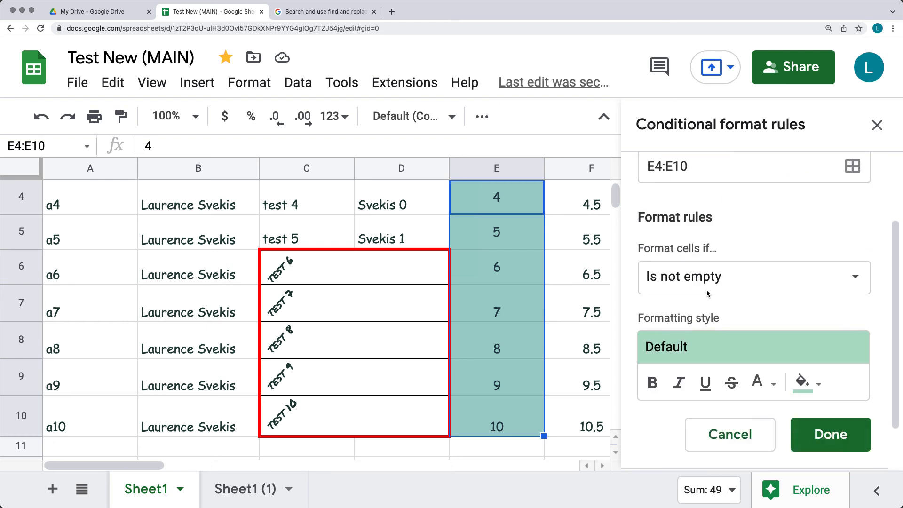
{"action": "scroll", "coordinate": [707, 290], "scroll_direction": "down", "scroll_amount": 1}
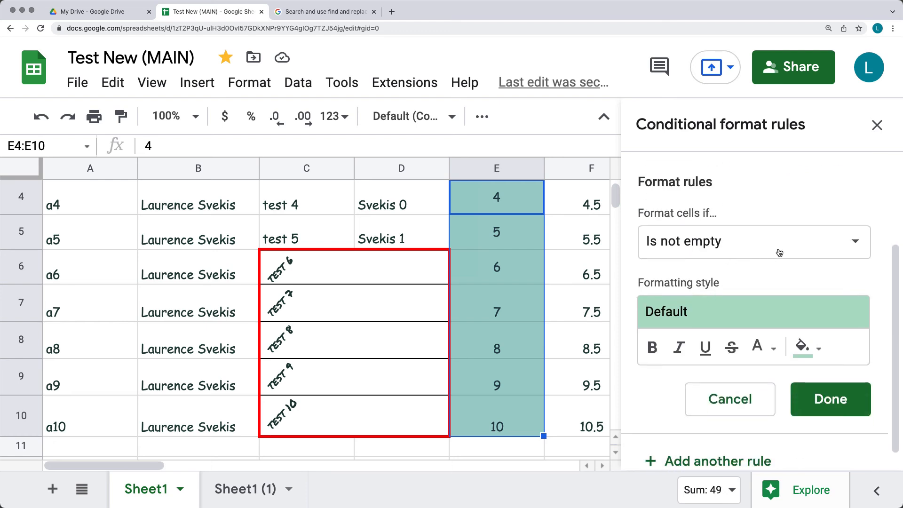
- Set the rule's condition to format cells with values greater than 7
{"action": "left_click", "coordinate": [702, 245]}
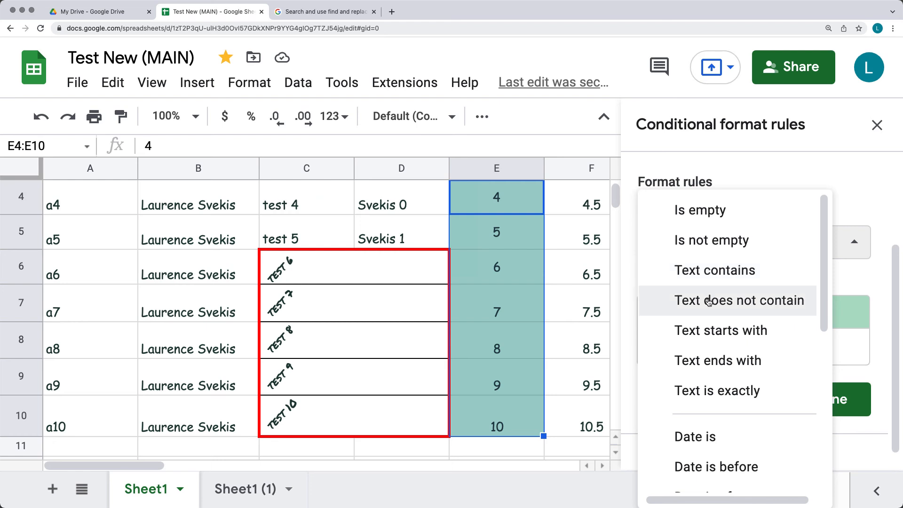
{"action": "scroll", "coordinate": [708, 329], "scroll_direction": "down", "scroll_amount": 3}
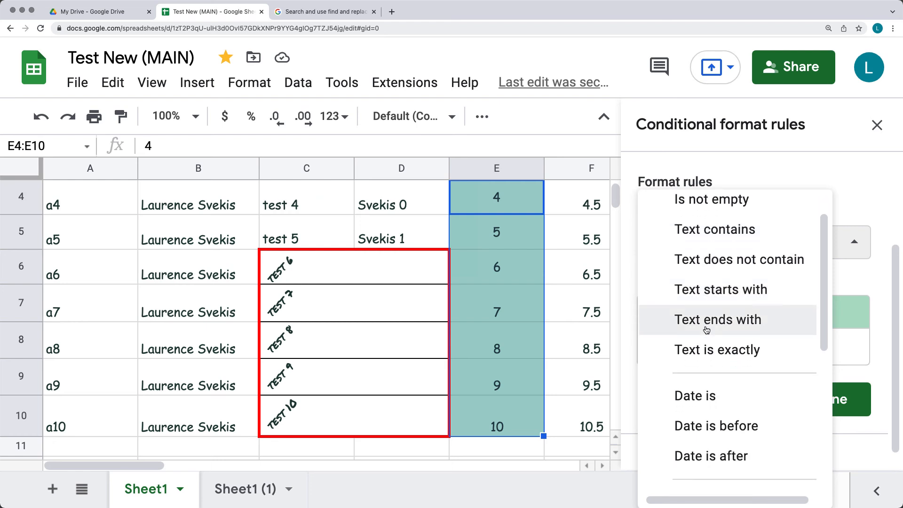
{"action": "scroll", "coordinate": [707, 330], "scroll_direction": "down", "scroll_amount": 2}
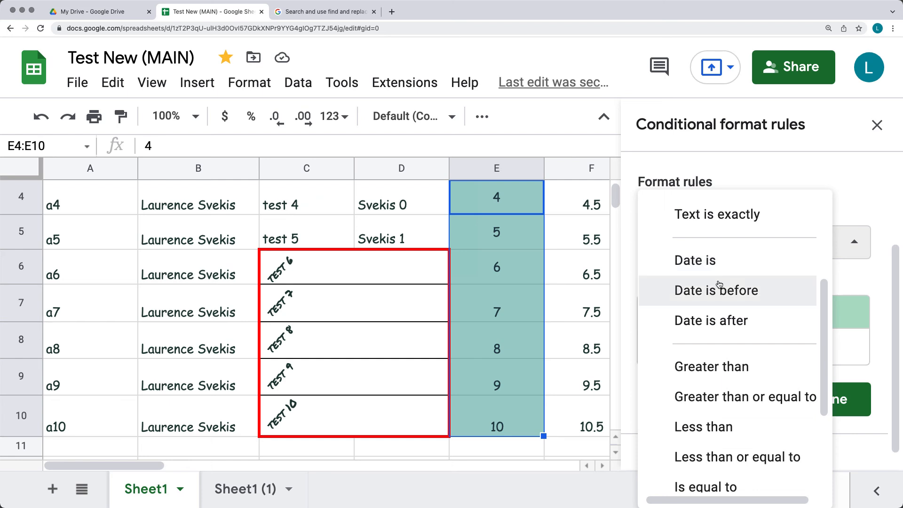
{"action": "scroll", "coordinate": [751, 318], "scroll_direction": "down", "scroll_amount": 1}
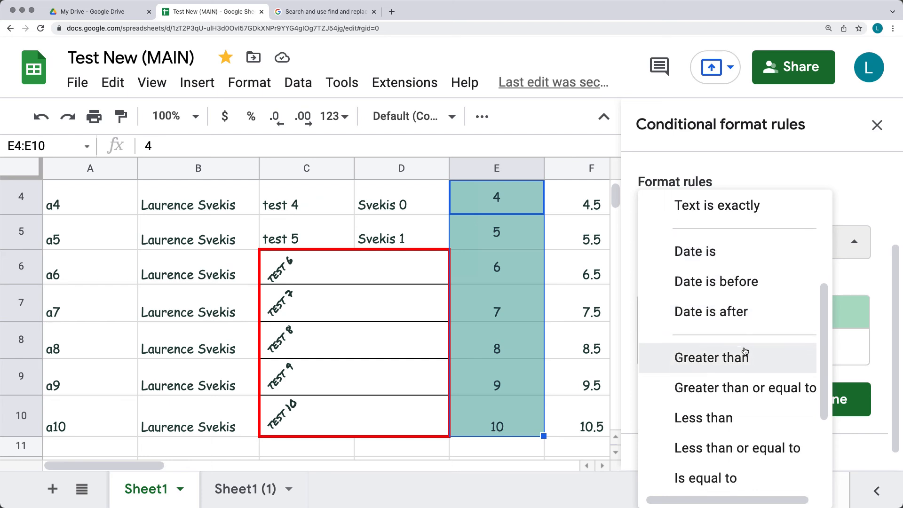
{"action": "scroll", "coordinate": [747, 357], "scroll_direction": "down", "scroll_amount": 1}
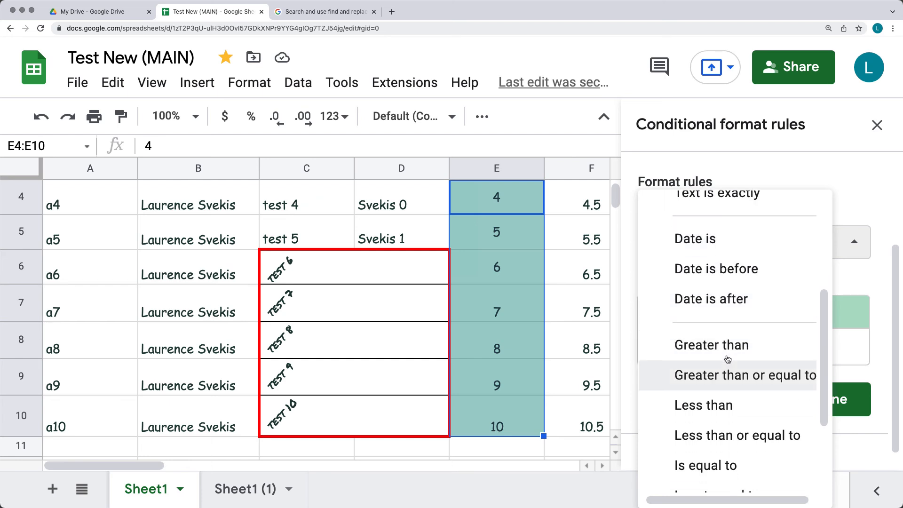
{"action": "left_click", "coordinate": [673, 350]}
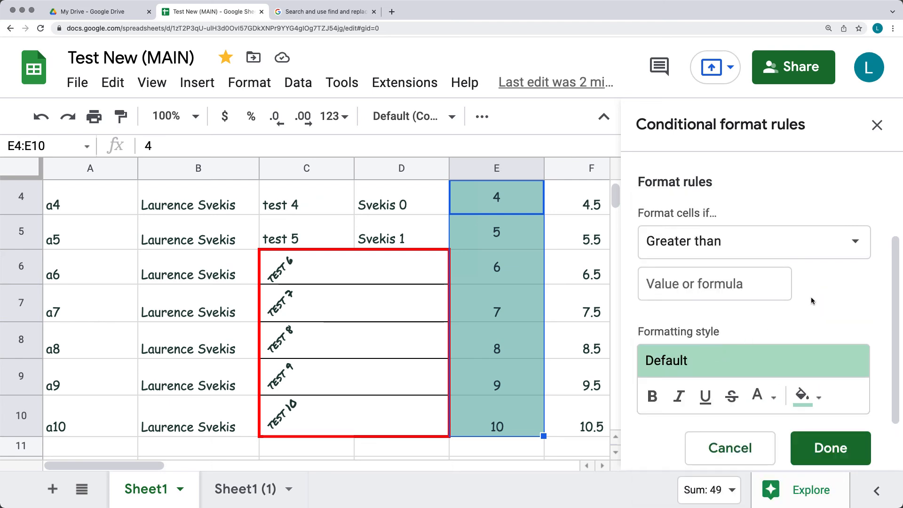
{"action": "left_click", "coordinate": [693, 283]}
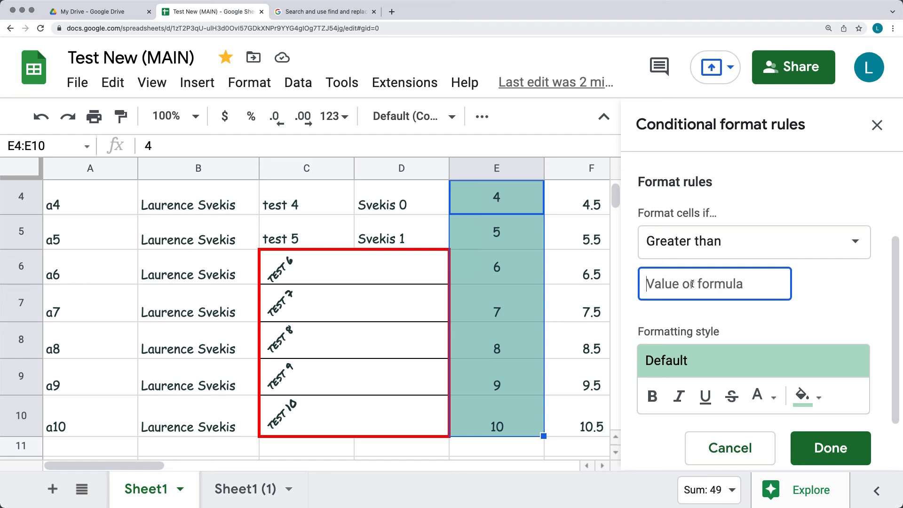
{"action": "type", "text": "7"}
{"action": "left_click", "coordinate": [824, 314]}
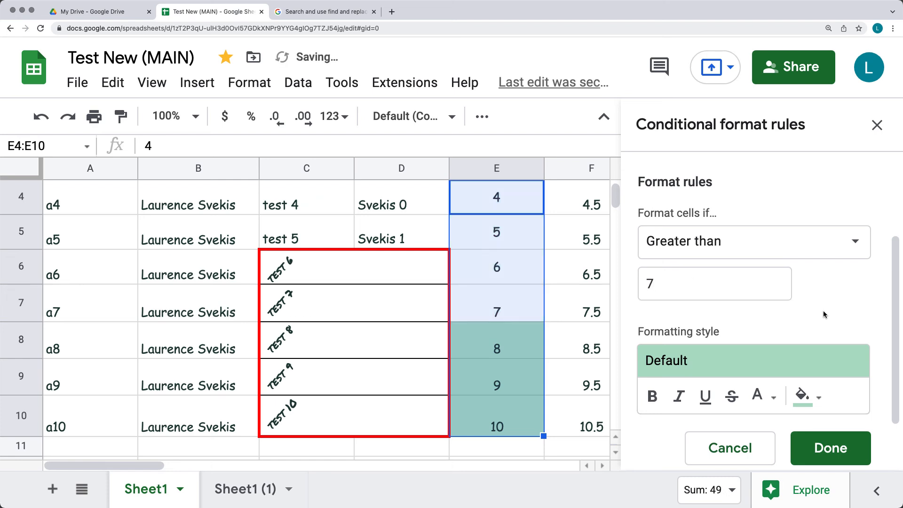
- Make the rule's formatting style bold and italic with crimson text
{"action": "scroll", "coordinate": [823, 314], "scroll_direction": "down", "scroll_amount": 2}
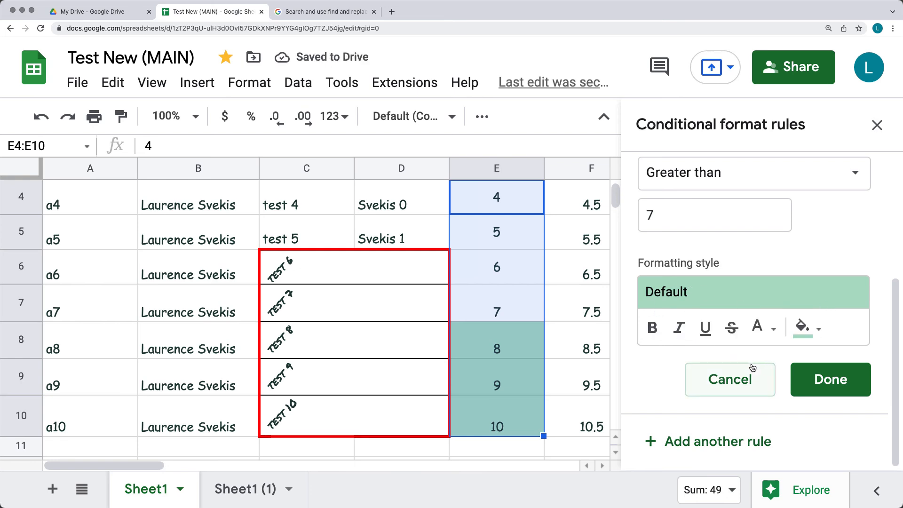
{"action": "left_click", "coordinate": [652, 328]}
{"action": "left_click", "coordinate": [679, 328]}
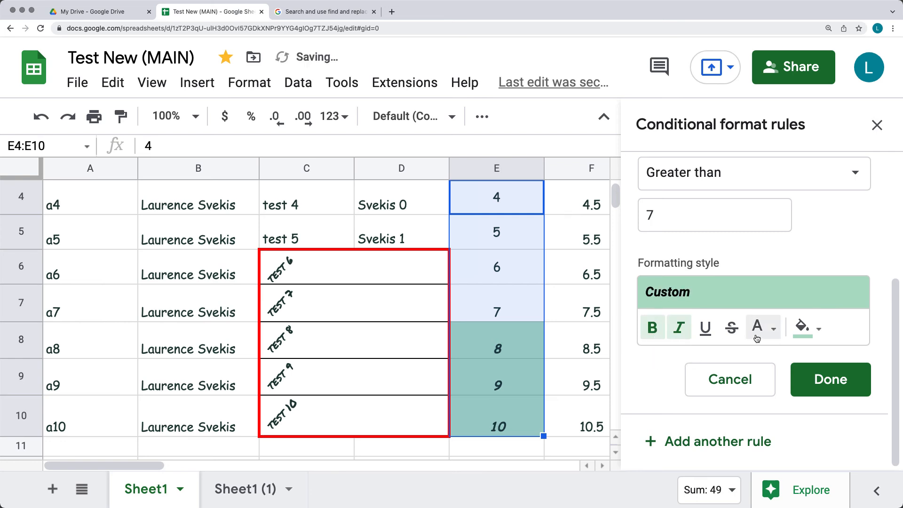
{"action": "left_click", "coordinate": [756, 339]}
{"action": "left_click", "coordinate": [614, 463]}
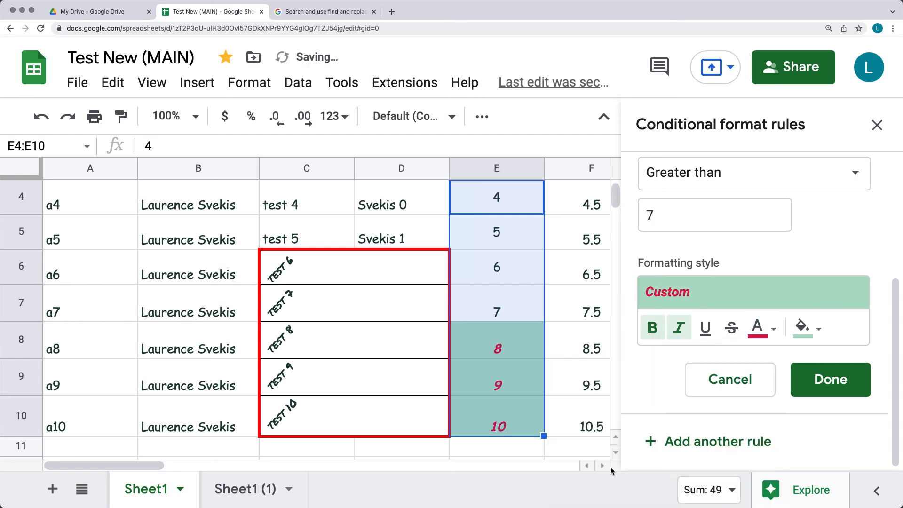
- Set the rule's fill color to red and its text color to white
{"action": "left_click", "coordinate": [818, 335]}
{"action": "scroll", "coordinate": [729, 397], "scroll_direction": "down", "scroll_amount": 5}
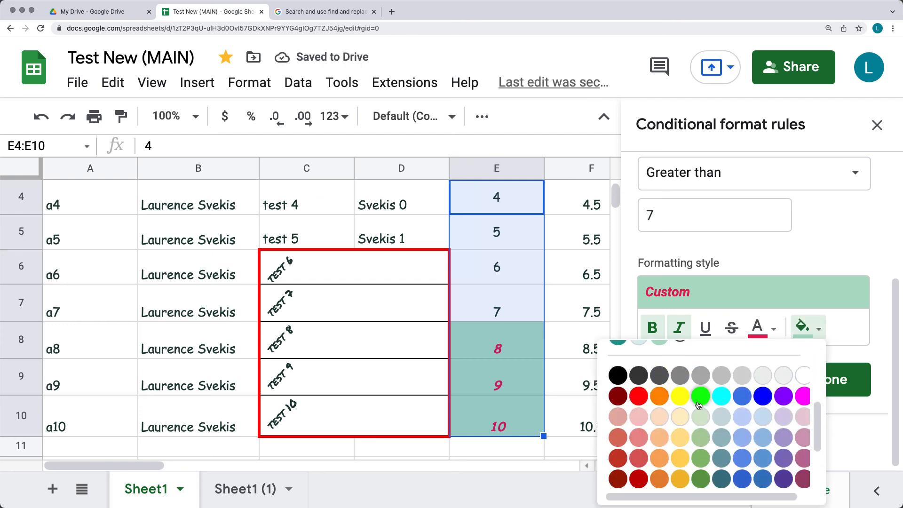
{"action": "left_click", "coordinate": [639, 401]}
{"action": "left_click", "coordinate": [770, 332]}
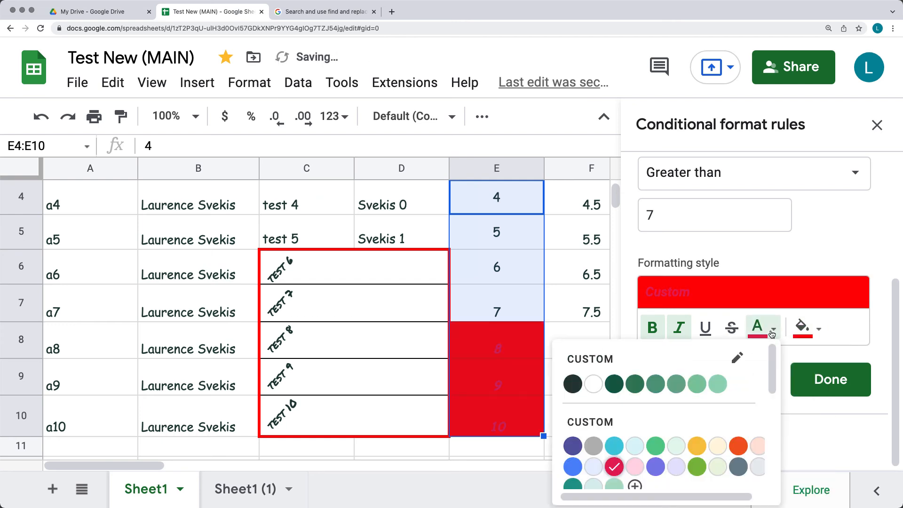
{"action": "left_click", "coordinate": [597, 390]}
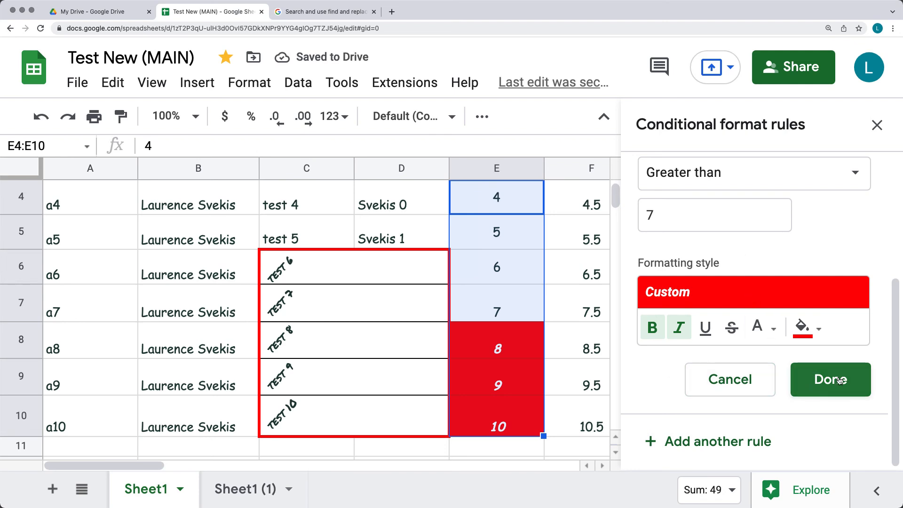
- Save the greater-than-7 rule for E4:E10 and close the conditional format rules
{"action": "left_click", "coordinate": [823, 379]}
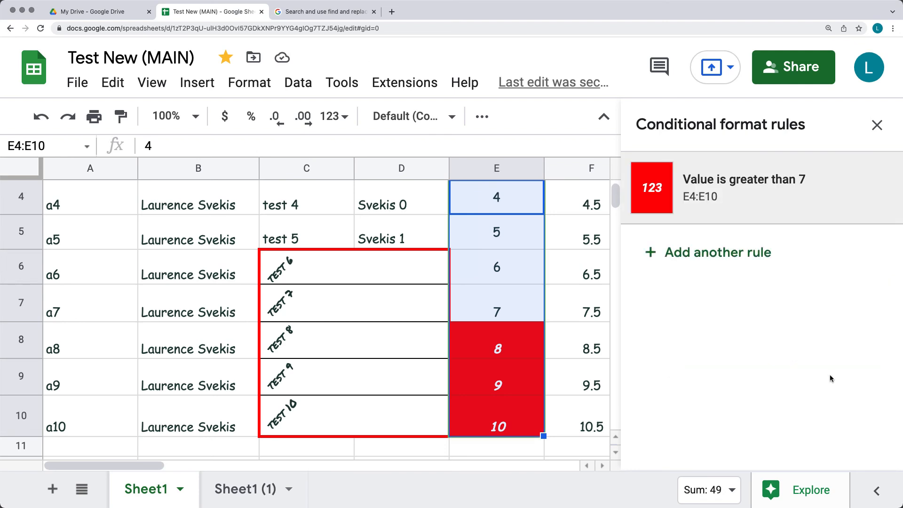
{"action": "left_click", "coordinate": [876, 125]}
{"action": "left_click", "coordinate": [581, 369]}
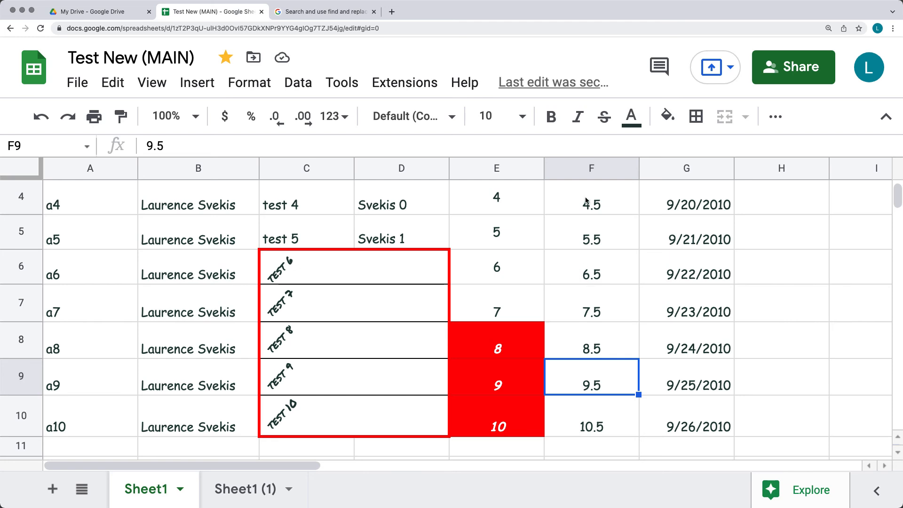
- Add a conditional format rule to all of column F using the "Is not empty" condition and the default green style
{"action": "scroll", "coordinate": [586, 200], "scroll_direction": "up", "scroll_amount": 3}
{"action": "left_click", "coordinate": [575, 172]}
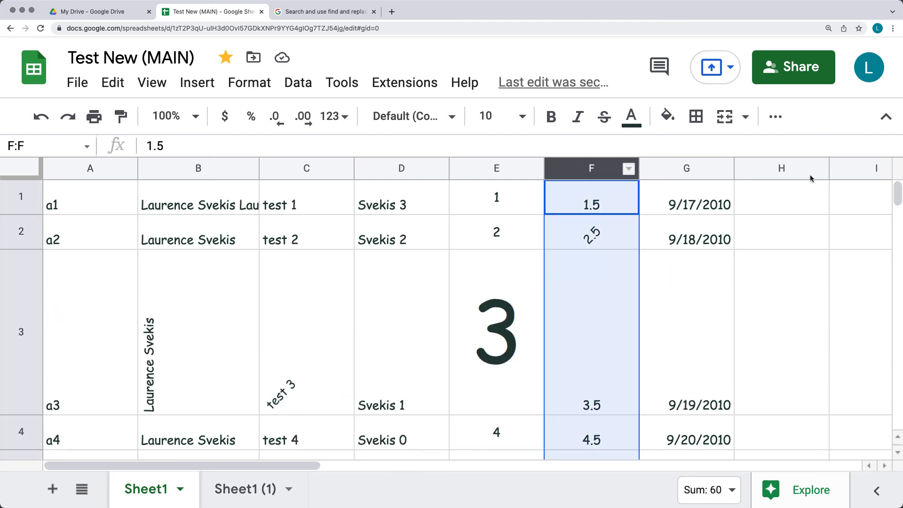
{"action": "left_click", "coordinate": [249, 88]}
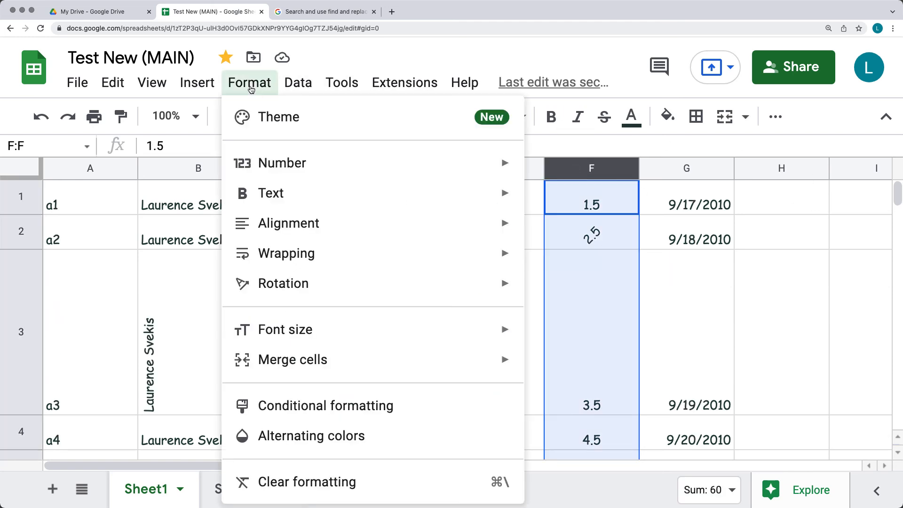
{"action": "left_click", "coordinate": [330, 405]}
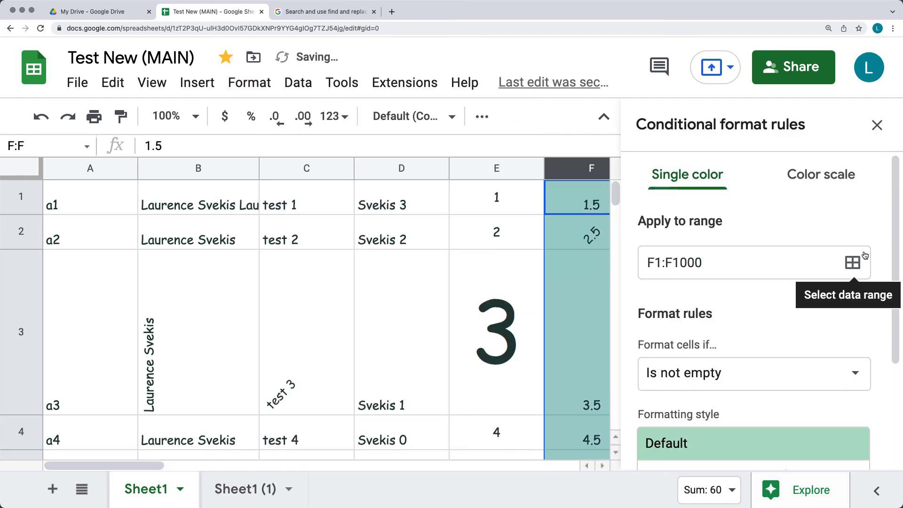
{"action": "scroll", "coordinate": [778, 264], "scroll_direction": "down", "scroll_amount": 3}
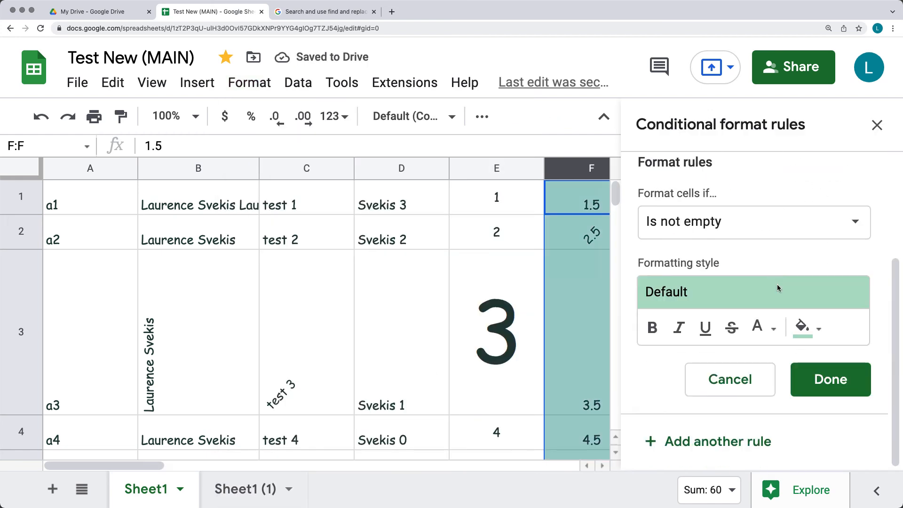
{"action": "scroll", "coordinate": [796, 339], "scroll_direction": "up", "scroll_amount": 3}
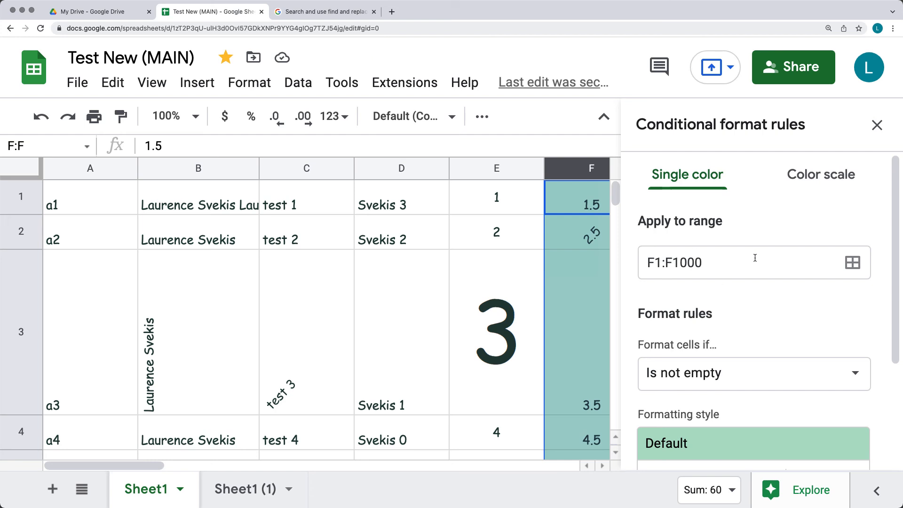
{"action": "left_click", "coordinate": [877, 125]}
- Select cell E10 and open its greater-than-7 conditional format rule for editing
{"action": "scroll", "coordinate": [541, 324], "scroll_direction": "down", "scroll_amount": 5}
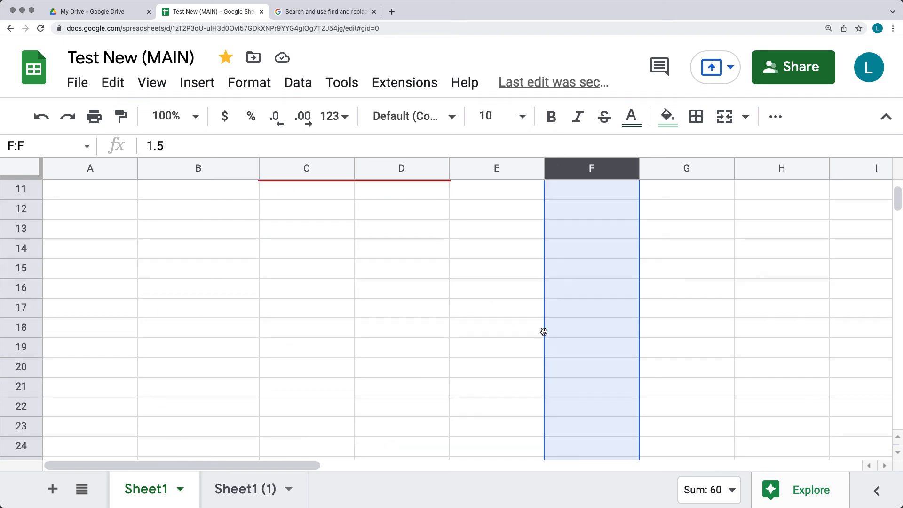
{"action": "left_click", "coordinate": [521, 244]}
{"action": "right_click", "coordinate": [522, 245]}
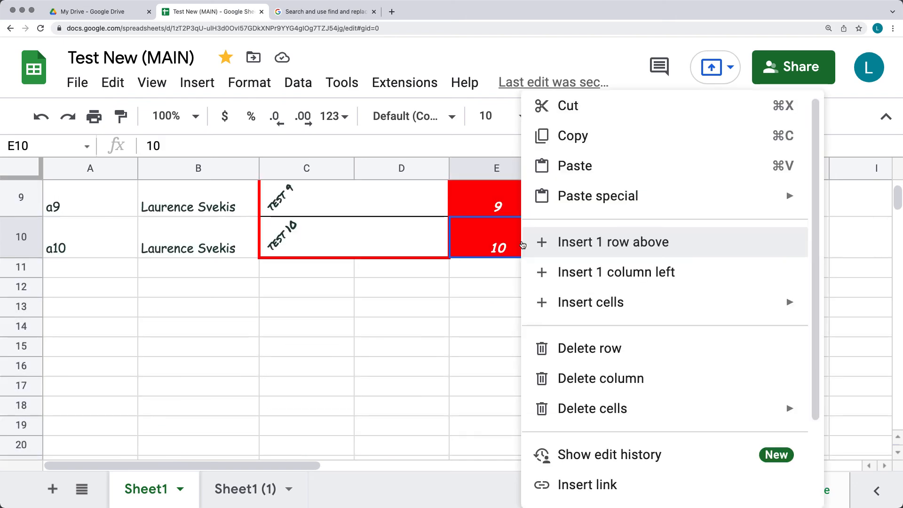
{"action": "left_click", "coordinate": [474, 238]}
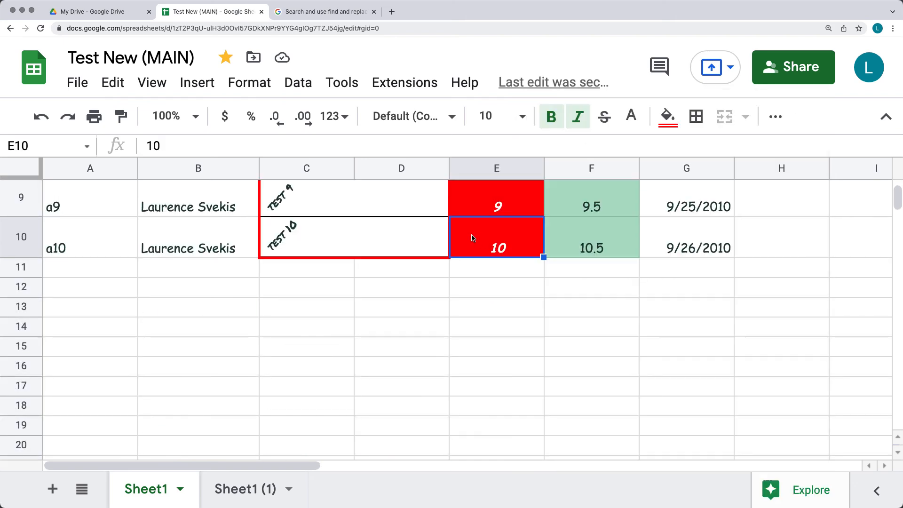
{"action": "scroll", "coordinate": [498, 248], "scroll_direction": "up", "scroll_amount": 5}
{"action": "scroll", "coordinate": [498, 256], "scroll_direction": "down", "scroll_amount": 2}
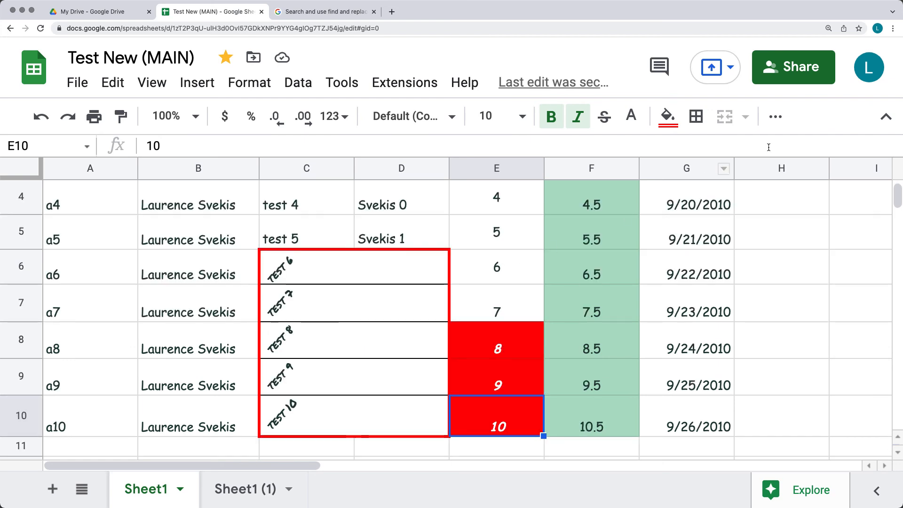
{"action": "left_click", "coordinate": [775, 116]}
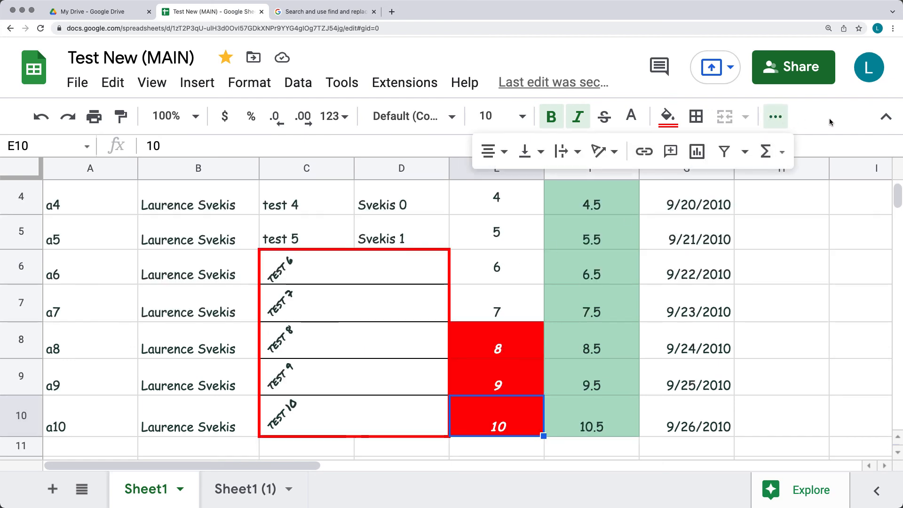
{"action": "left_click", "coordinate": [247, 84]}
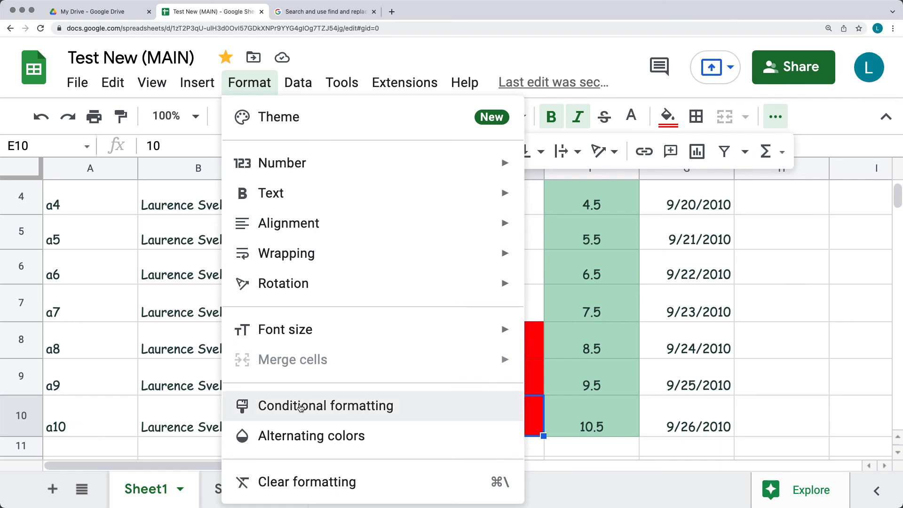
{"action": "left_click", "coordinate": [301, 407]}
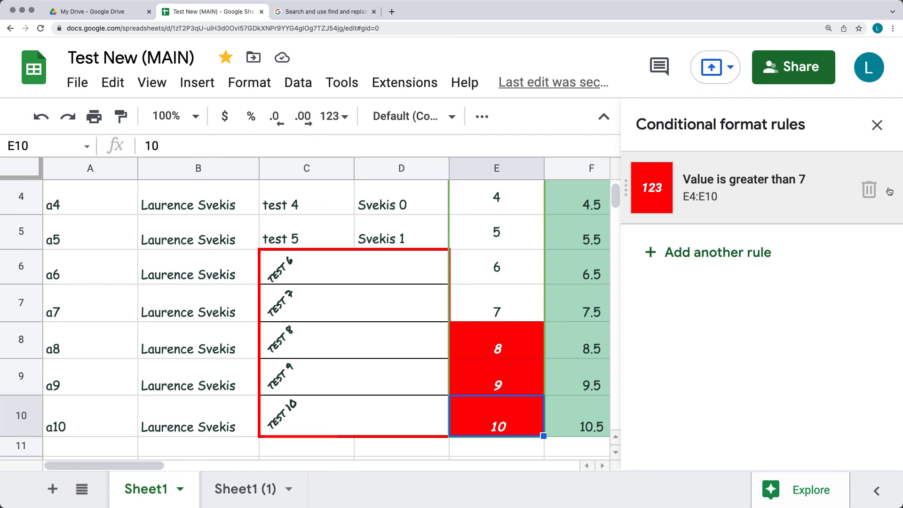
{"action": "left_click", "coordinate": [731, 188]}
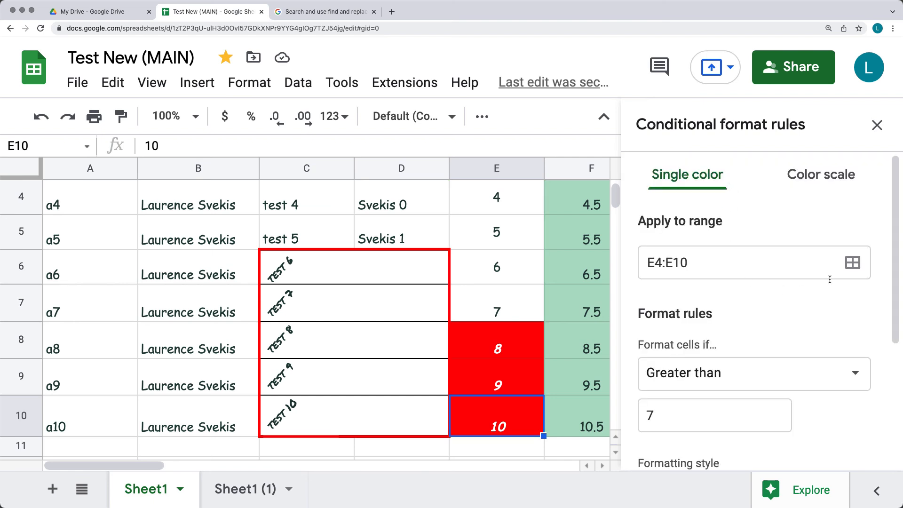
- Add F1:F10 as a second data range of the rule alongside E4:E10
{"action": "left_click", "coordinate": [853, 266]}
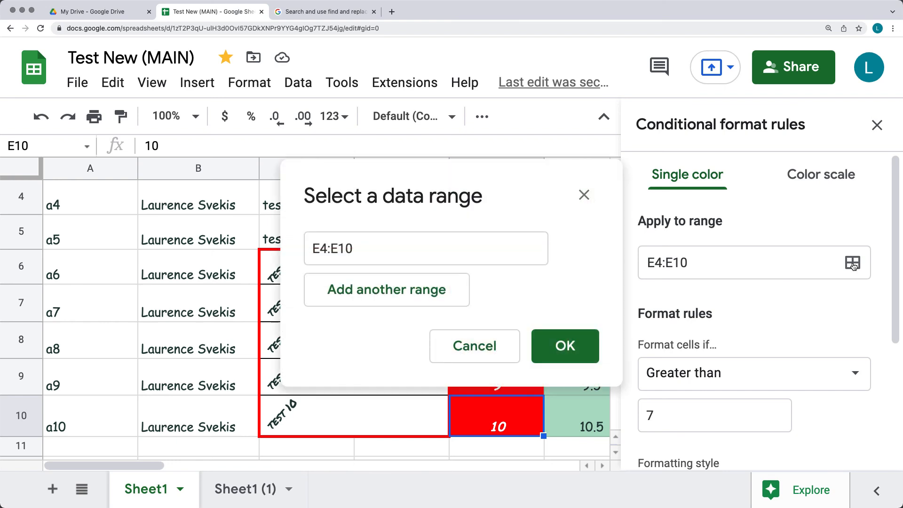
{"action": "left_click", "coordinate": [453, 254]}
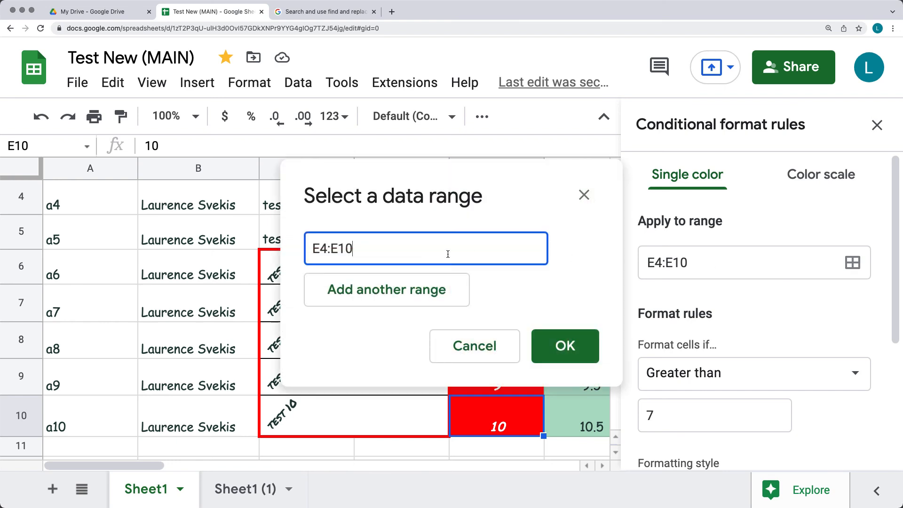
{"action": "left_click", "coordinate": [399, 295]}
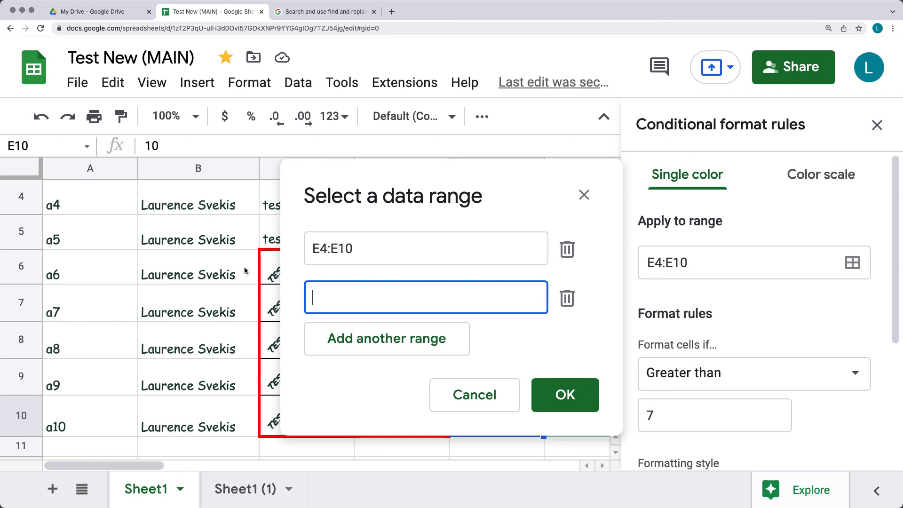
{"action": "scroll", "coordinate": [263, 366], "scroll_direction": "down", "scroll_amount": 5}
{"action": "scroll", "coordinate": [263, 400], "scroll_direction": "up", "scroll_amount": 5}
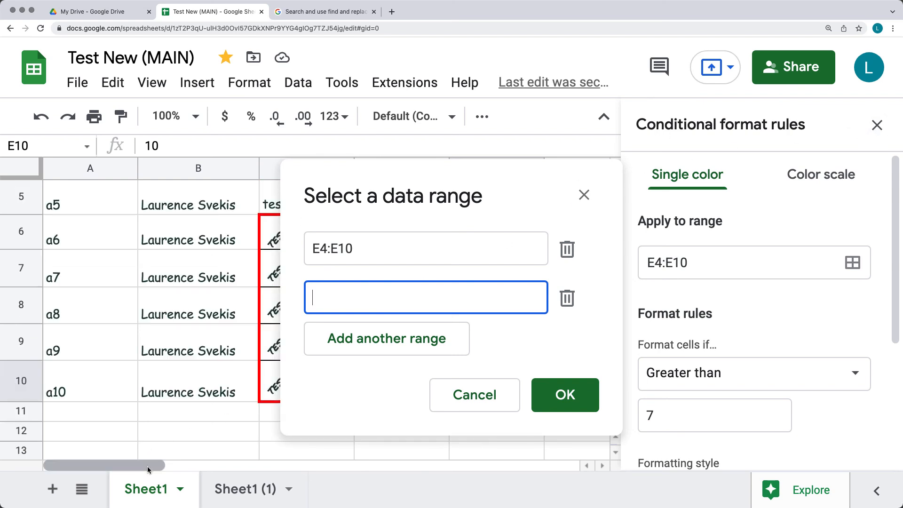
{"action": "left_click_drag", "start_coordinate": [148, 467], "coordinate": [270, 466]}
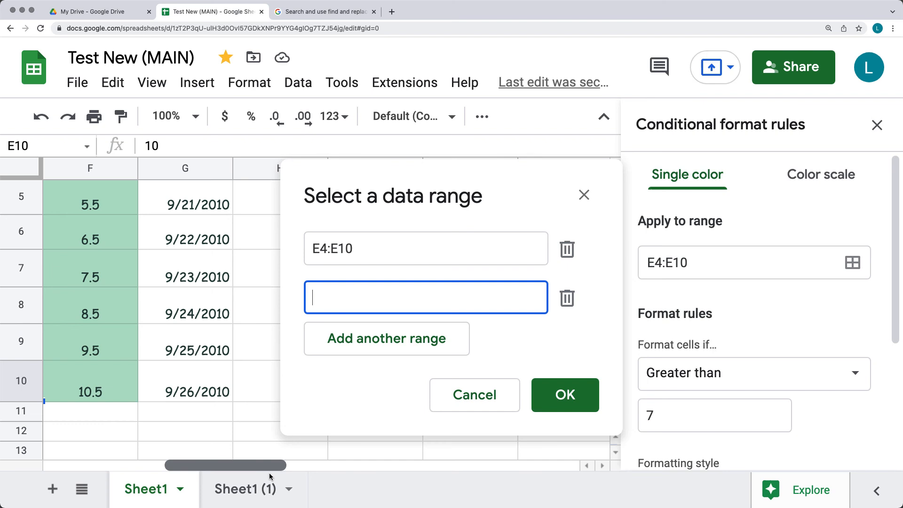
{"action": "left_click", "coordinate": [117, 400]}
{"action": "scroll", "coordinate": [108, 306], "scroll_direction": "up", "scroll_amount": 5}
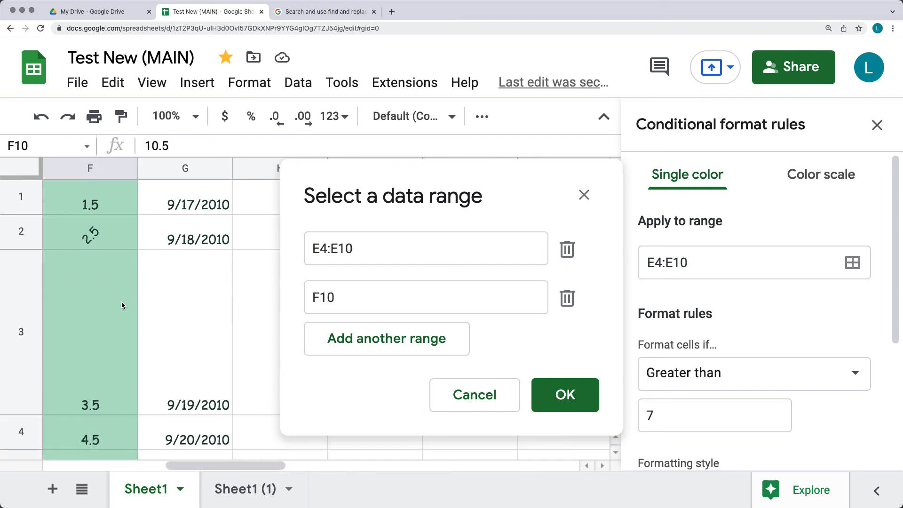
{"action": "left_click_drag", "start_coordinate": [128, 189], "coordinate": [105, 361]}
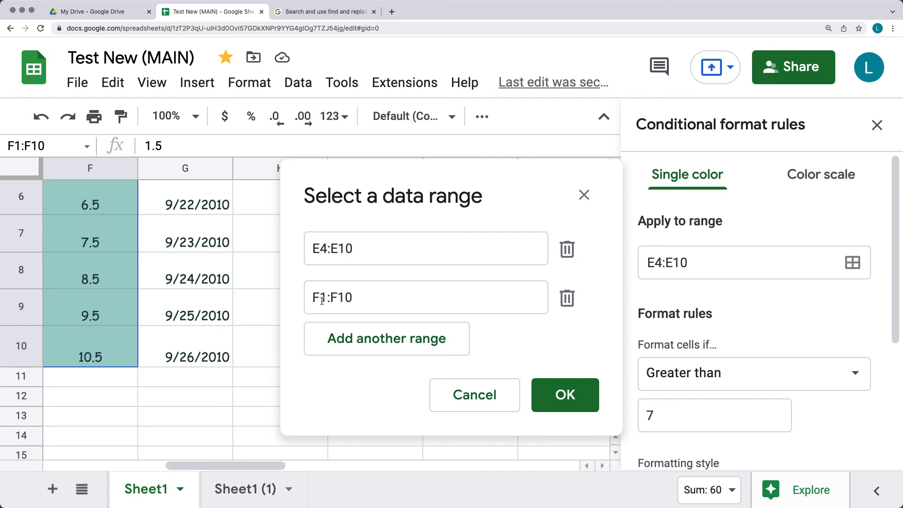
{"action": "left_click", "coordinate": [562, 395]}
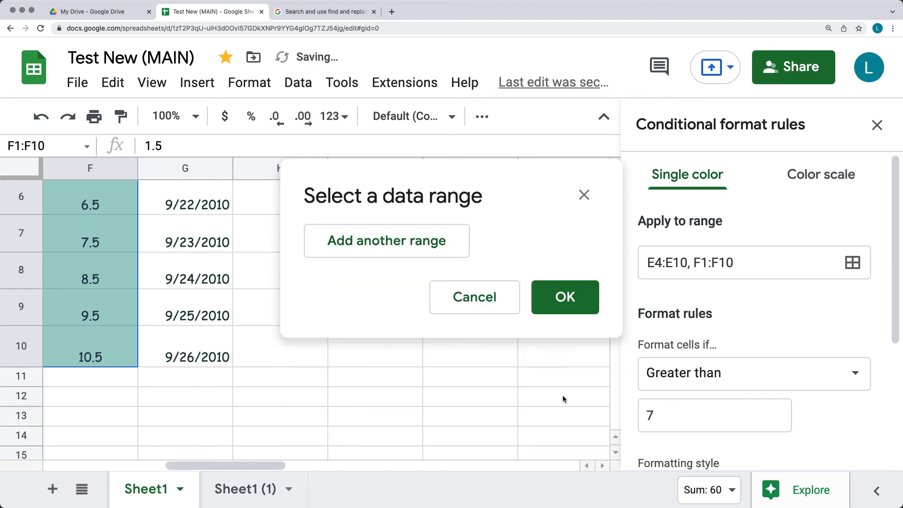
{"action": "left_click_drag", "start_coordinate": [233, 466], "coordinate": [199, 467]}
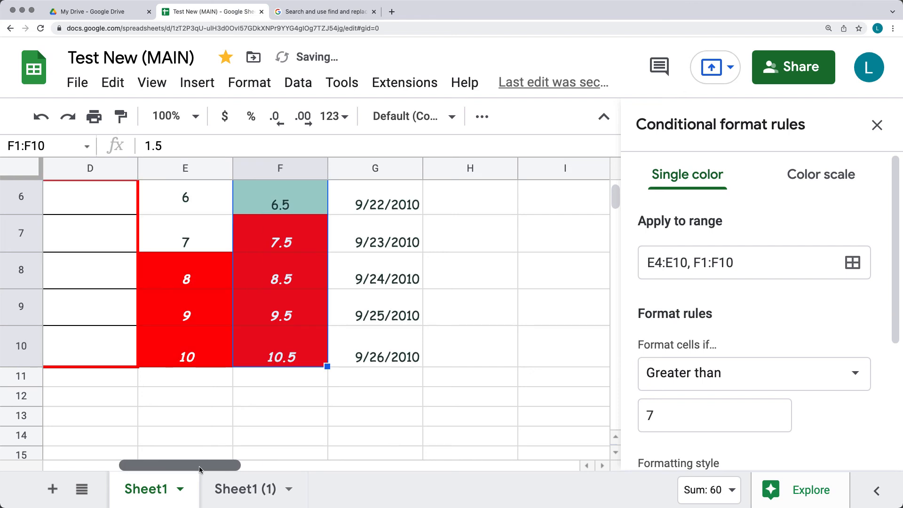
- Change the rule's condition to format values greater than 3
{"action": "scroll", "coordinate": [744, 339], "scroll_direction": "down", "scroll_amount": 2}
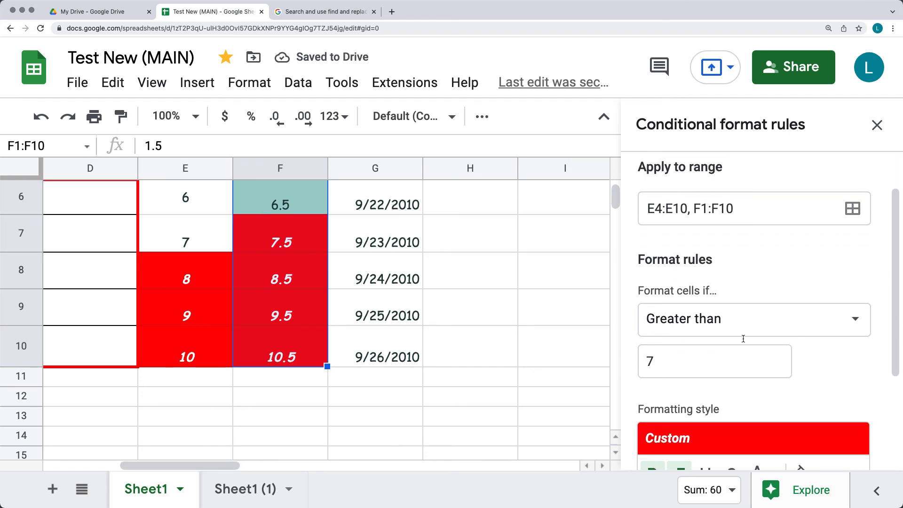
{"action": "left_click_drag", "start_coordinate": [680, 365], "coordinate": [643, 361]}
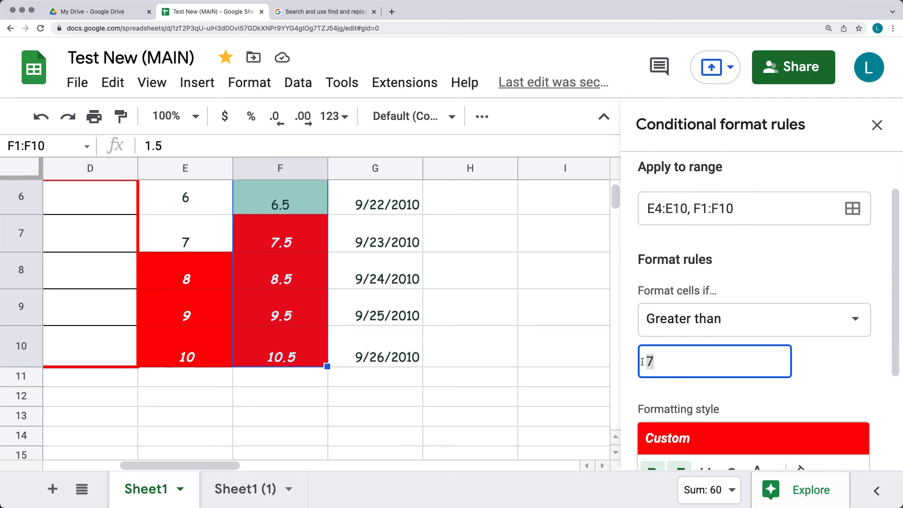
{"action": "type", "text": "3"}
{"action": "left_click", "coordinate": [824, 364]}
{"action": "scroll", "coordinate": [397, 310], "scroll_direction": "up", "scroll_amount": 3}
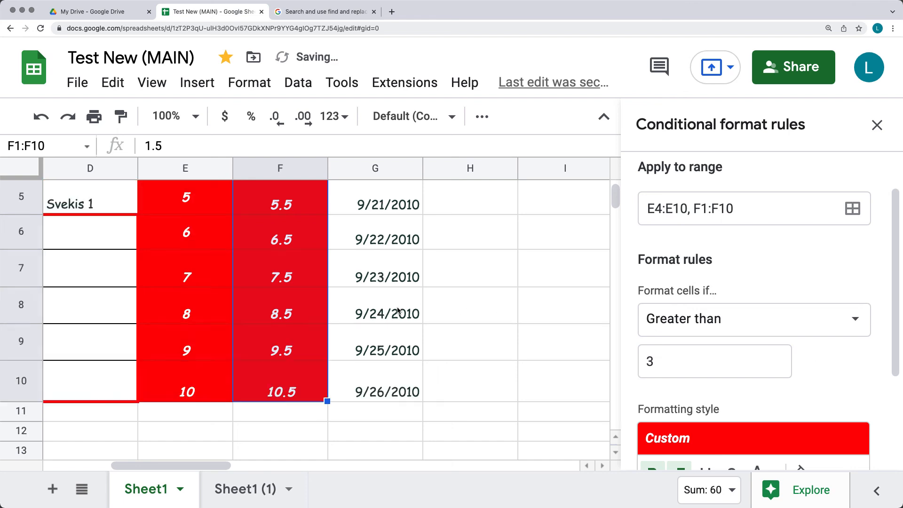
{"action": "scroll", "coordinate": [730, 423], "scroll_direction": "down", "scroll_amount": 3}
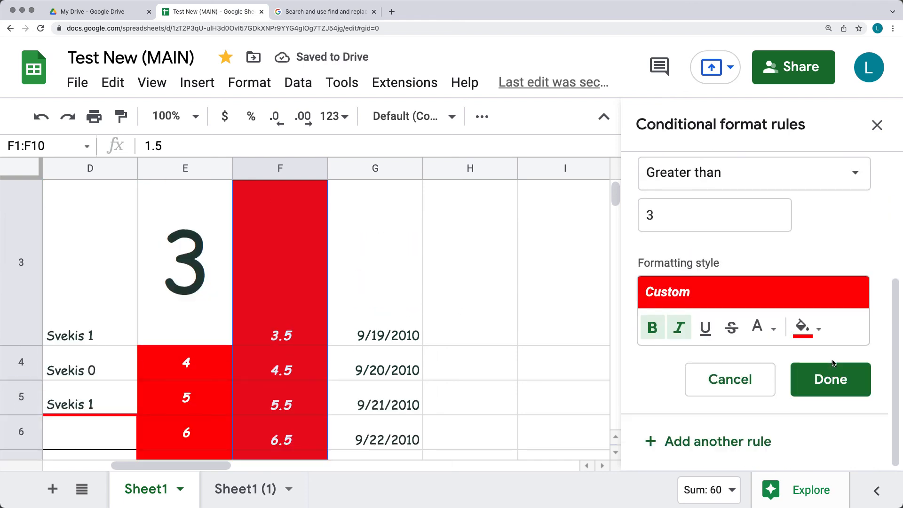
- Add another rule for E4:E10 and F1:F10 that formats values greater than 5
{"action": "left_click", "coordinate": [730, 442]}
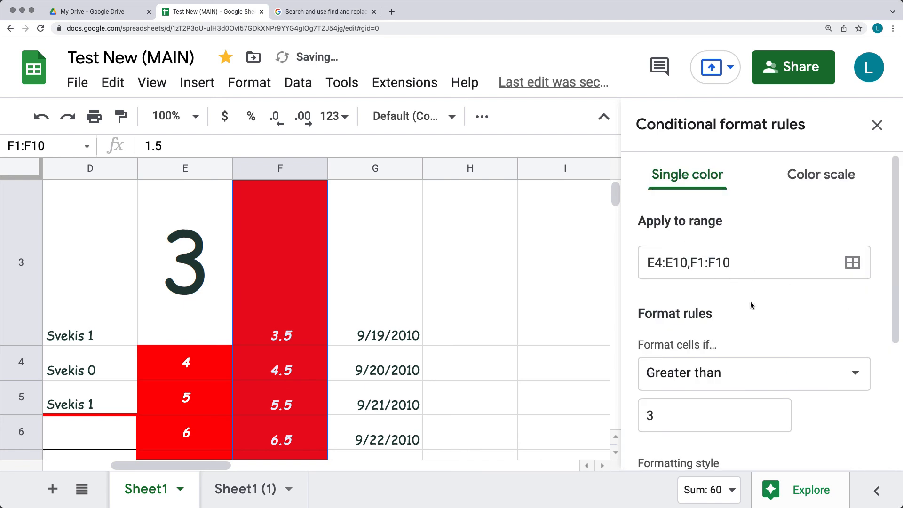
{"action": "left_click", "coordinate": [680, 417]}
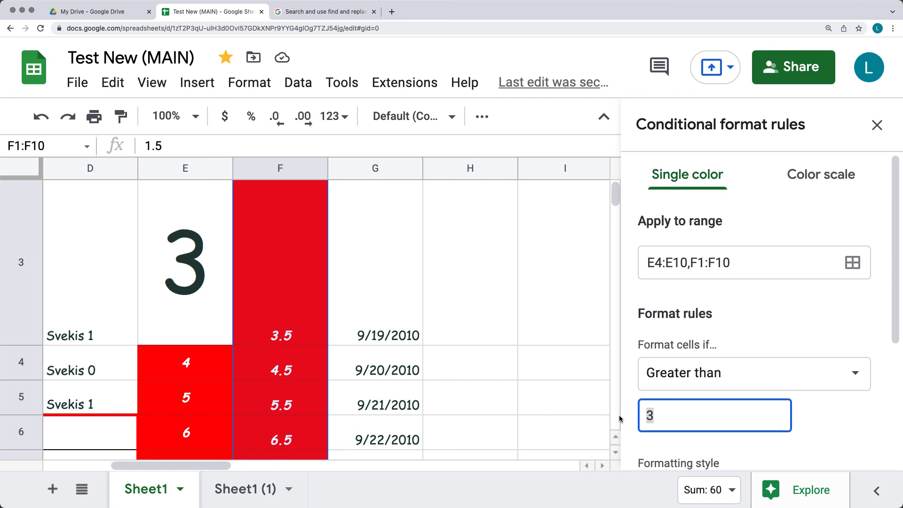
{"action": "type", "text": "5"}
{"action": "scroll", "coordinate": [774, 371], "scroll_direction": "down", "scroll_amount": 3}
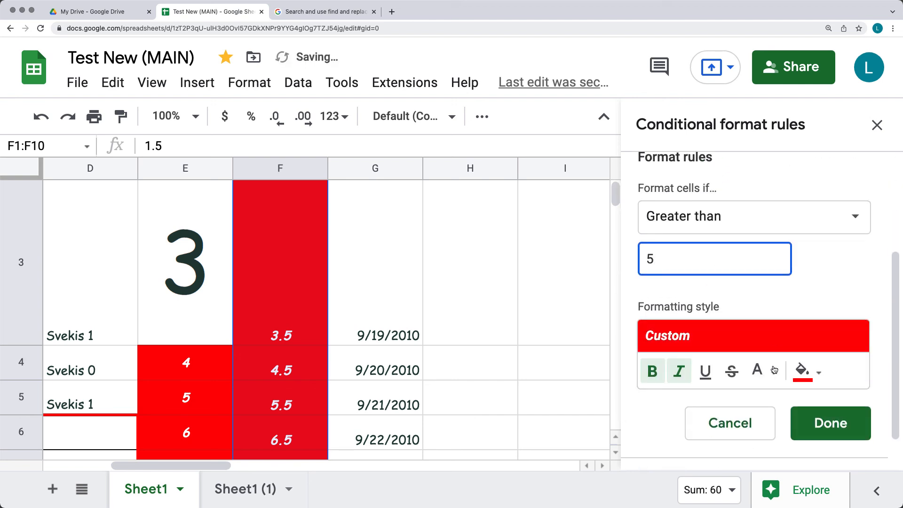
- Apply the default green formatting style to the new greater-than-5 rule and save it
{"action": "left_click", "coordinate": [703, 342]}
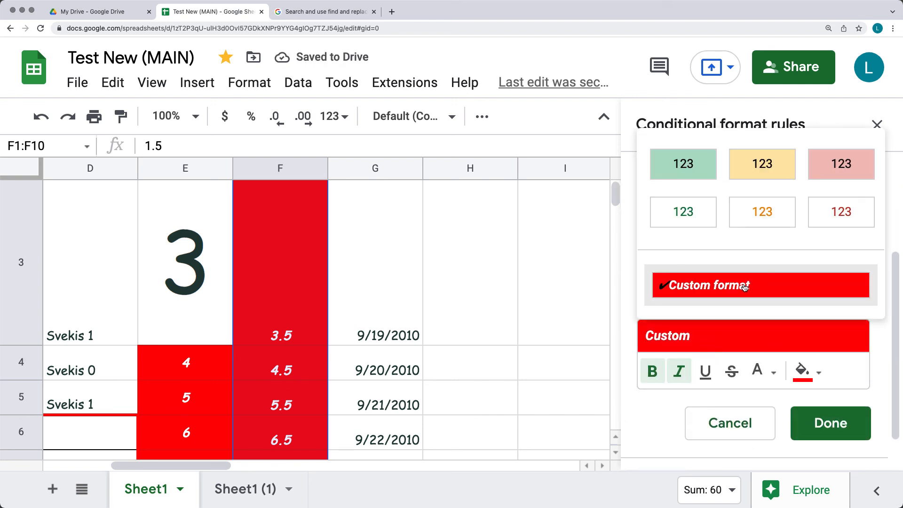
{"action": "left_click", "coordinate": [691, 178]}
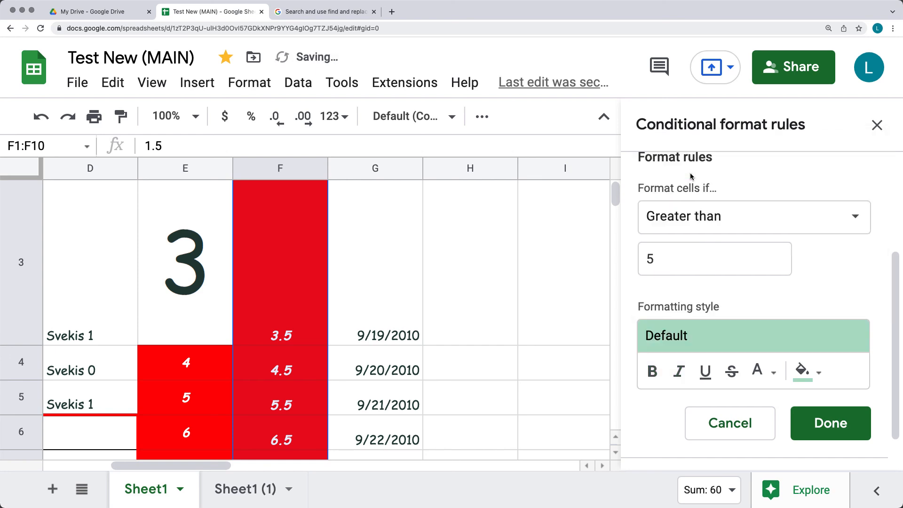
{"action": "scroll", "coordinate": [385, 337], "scroll_direction": "down", "scroll_amount": 5}
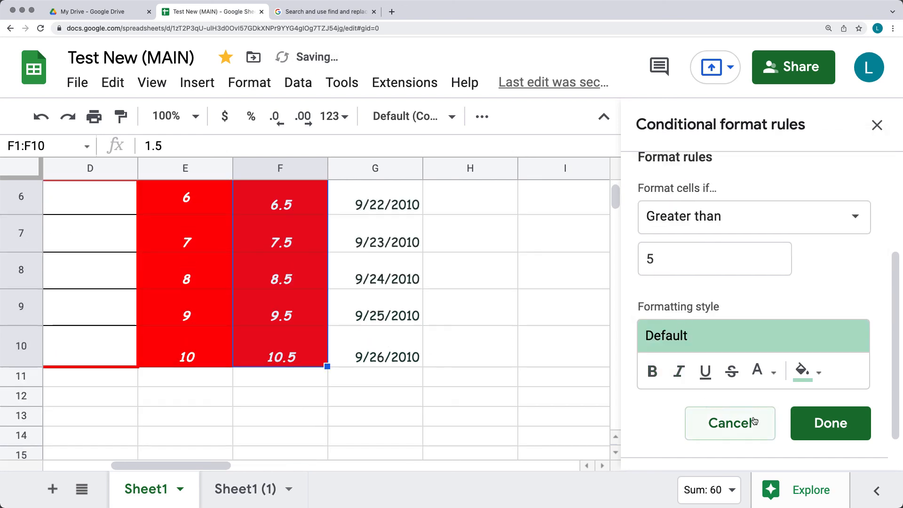
{"action": "left_click", "coordinate": [835, 427]}
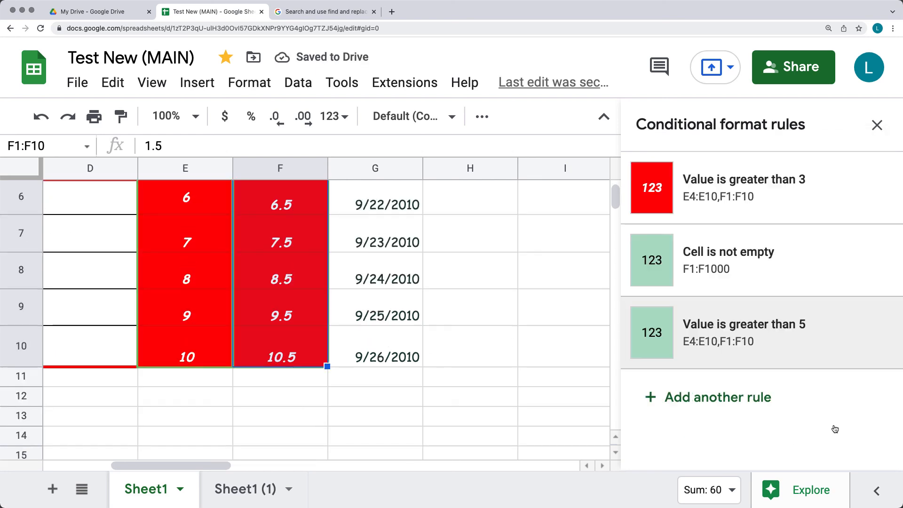
- Change the greater-than-5 rule's fill, trying orange and settling on purple, and save the rule
{"action": "left_click", "coordinate": [781, 320]}
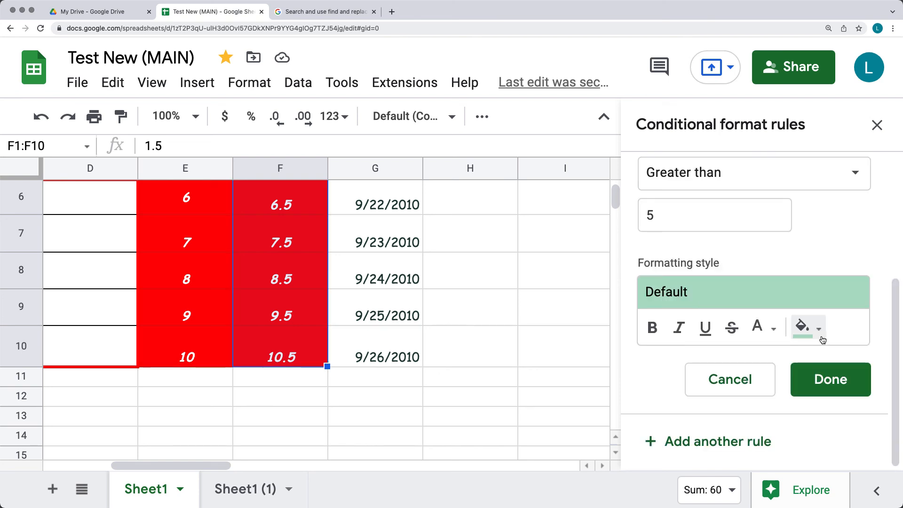
{"action": "left_click", "coordinate": [817, 333]}
{"action": "scroll", "coordinate": [708, 364], "scroll_direction": "down", "scroll_amount": 3}
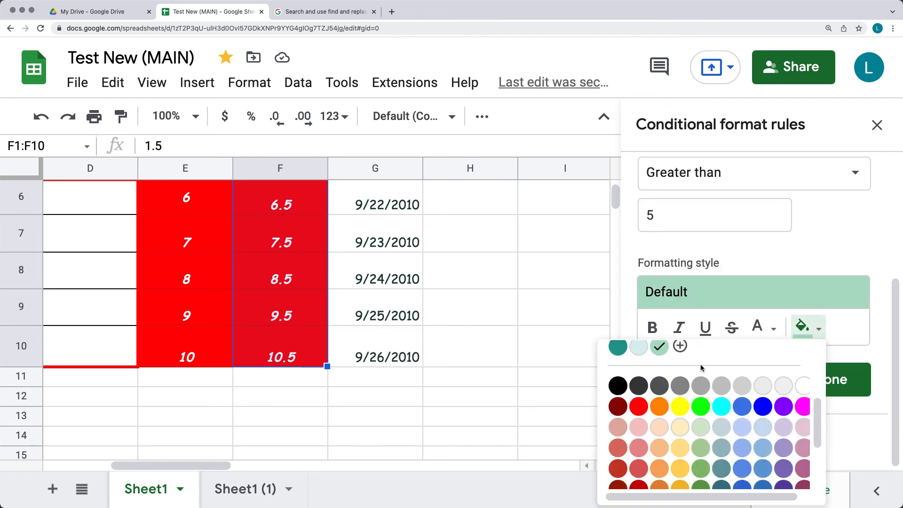
{"action": "left_click", "coordinate": [658, 407]}
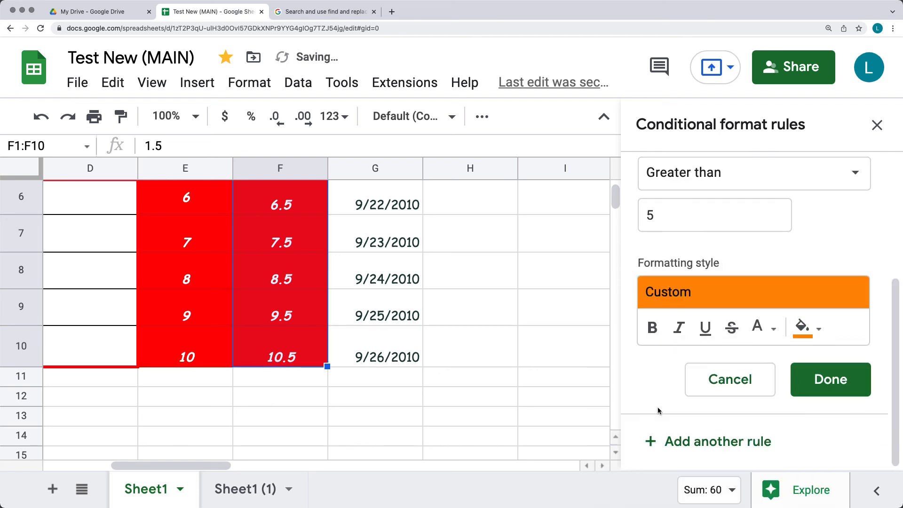
{"action": "left_click", "coordinate": [818, 330]}
{"action": "scroll", "coordinate": [637, 383], "scroll_direction": "down", "scroll_amount": 3}
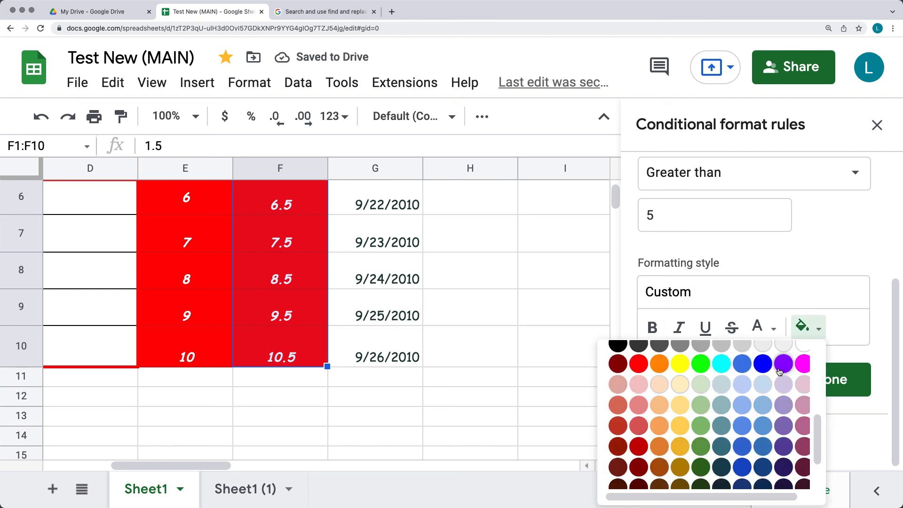
{"action": "left_click", "coordinate": [783, 365]}
{"action": "left_click", "coordinate": [821, 387]}
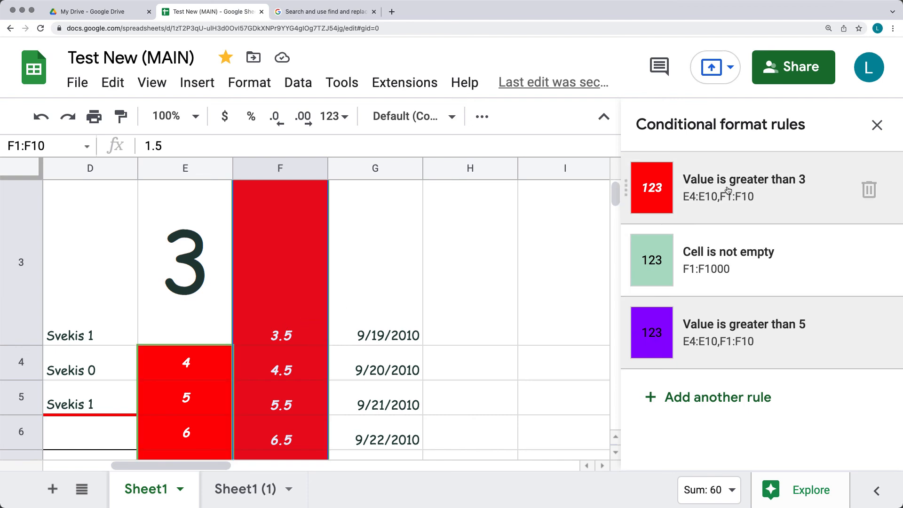
- Move the greater-than-5 rule above the greater-than-3 rule, and place the "Cell is not empty" rule above both
{"action": "left_click_drag", "start_coordinate": [628, 329], "coordinate": [627, 186]}
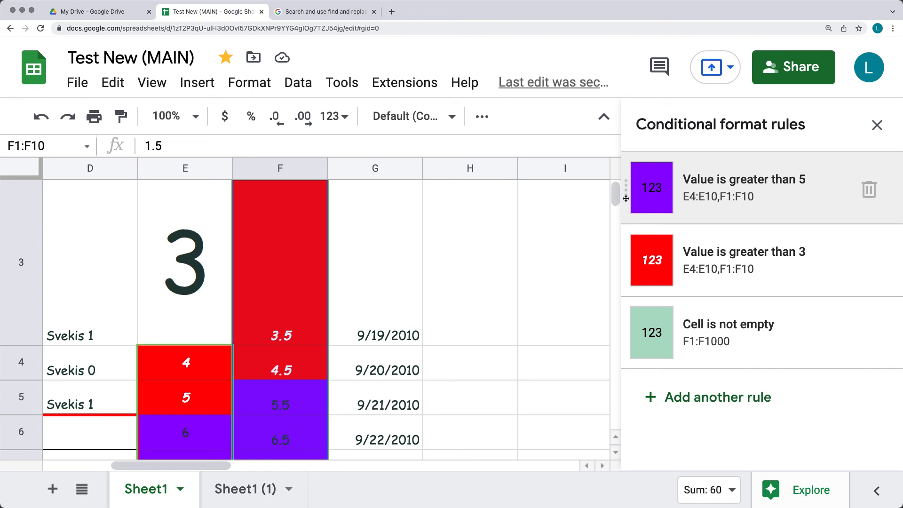
{"action": "left_click_drag", "start_coordinate": [626, 331], "coordinate": [636, 190]}
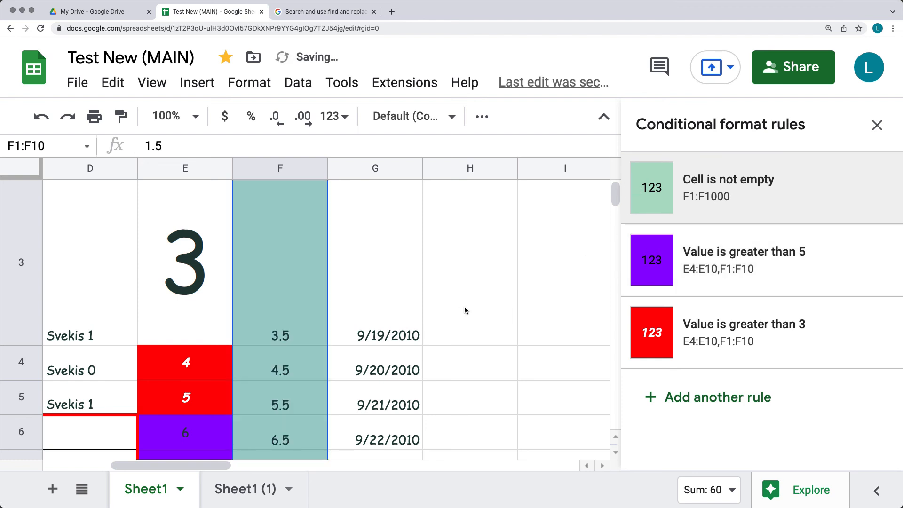
{"action": "scroll", "coordinate": [435, 320], "scroll_direction": "down", "scroll_amount": 3}
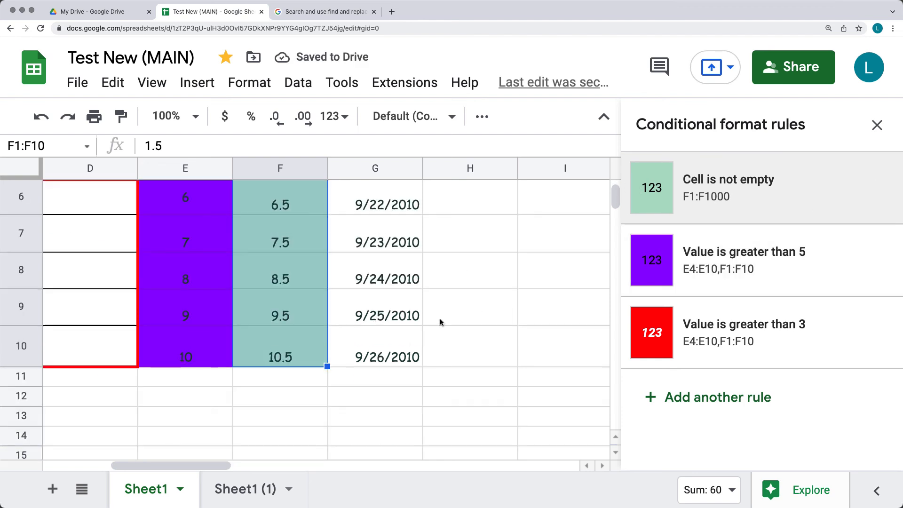
{"action": "scroll", "coordinate": [439, 322], "scroll_direction": "up", "scroll_amount": 3}
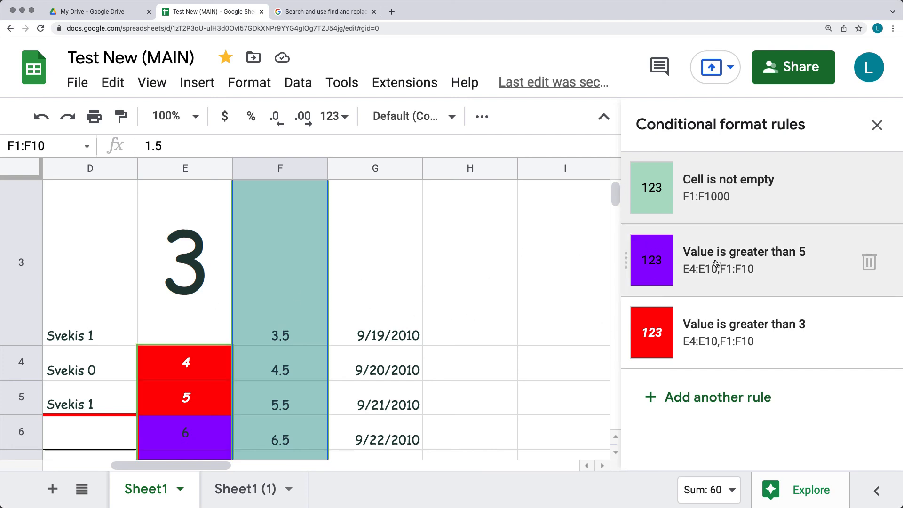
{"action": "scroll", "coordinate": [214, 368], "scroll_direction": "down", "scroll_amount": 3}
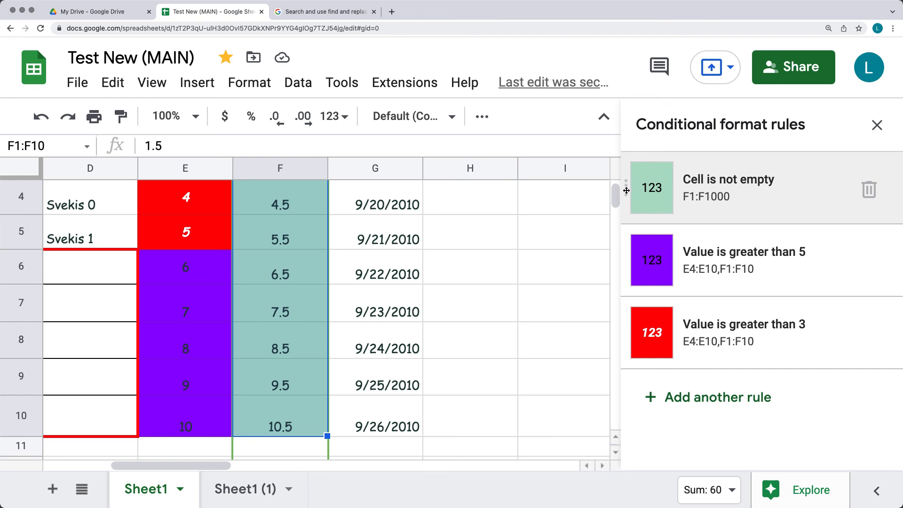
- Move the "Cell is not empty" rule below the other two, check columns E and F, and close the conditional format rules
{"action": "left_click_drag", "start_coordinate": [627, 190], "coordinate": [627, 385]}
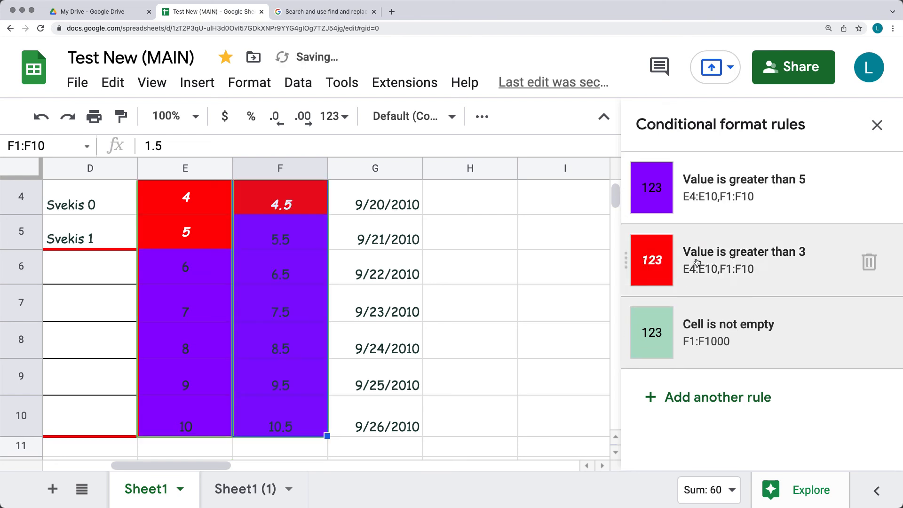
{"action": "scroll", "coordinate": [280, 319], "scroll_direction": "up", "scroll_amount": 5}
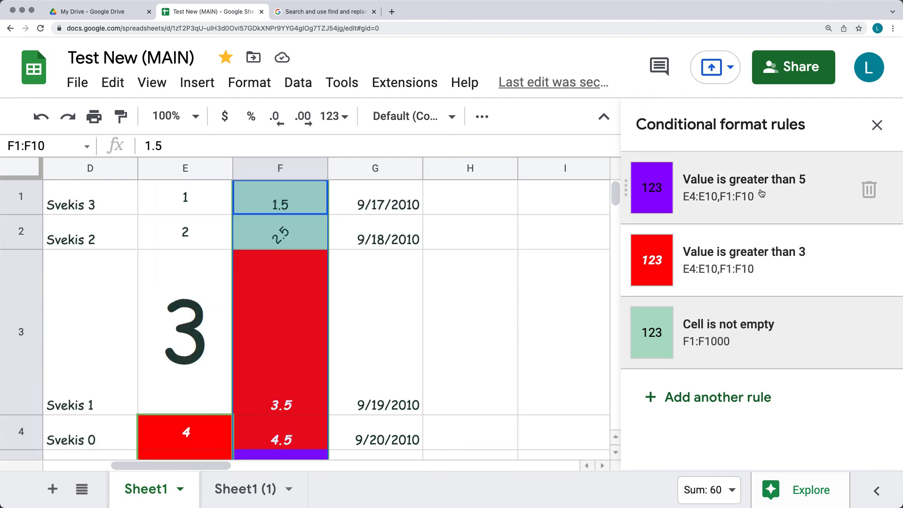
{"action": "scroll", "coordinate": [286, 335], "scroll_direction": "down", "scroll_amount": 2}
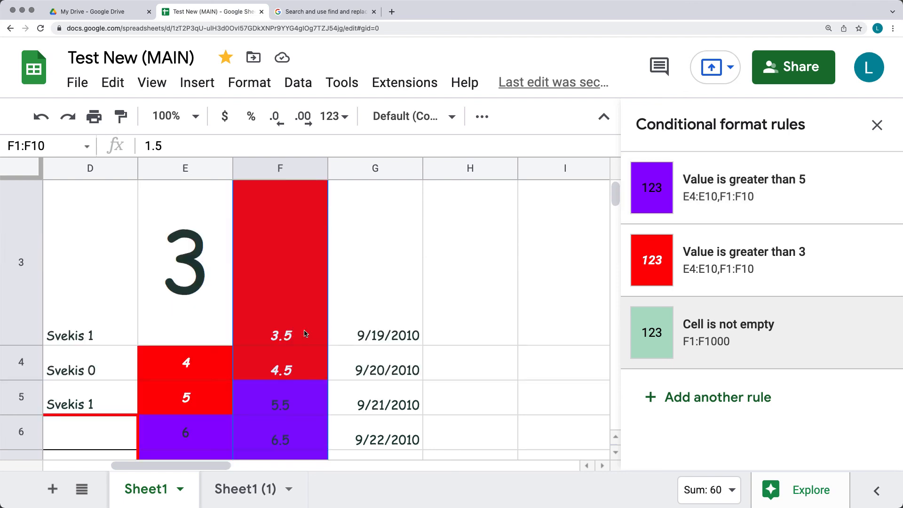
{"action": "scroll", "coordinate": [305, 334], "scroll_direction": "down", "scroll_amount": 2}
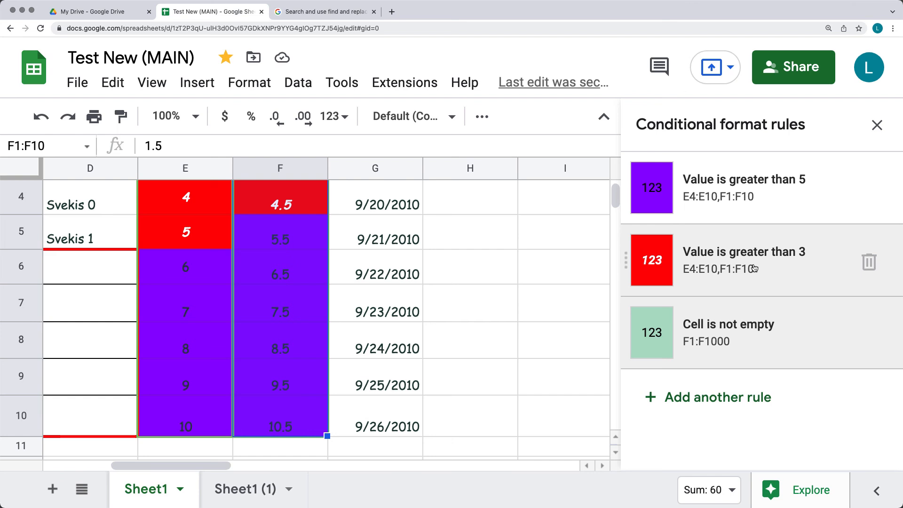
{"action": "scroll", "coordinate": [427, 274], "scroll_direction": "up", "scroll_amount": 2}
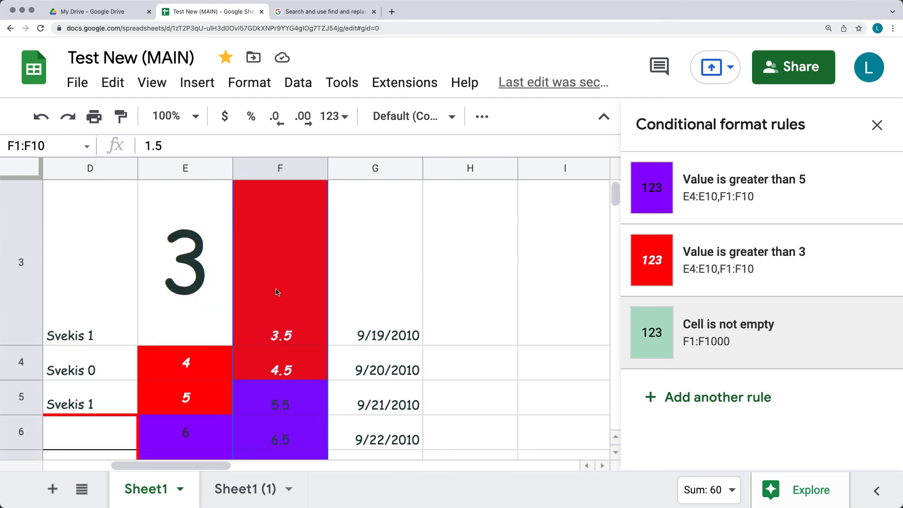
{"action": "scroll", "coordinate": [278, 292], "scroll_direction": "up", "scroll_amount": 1}
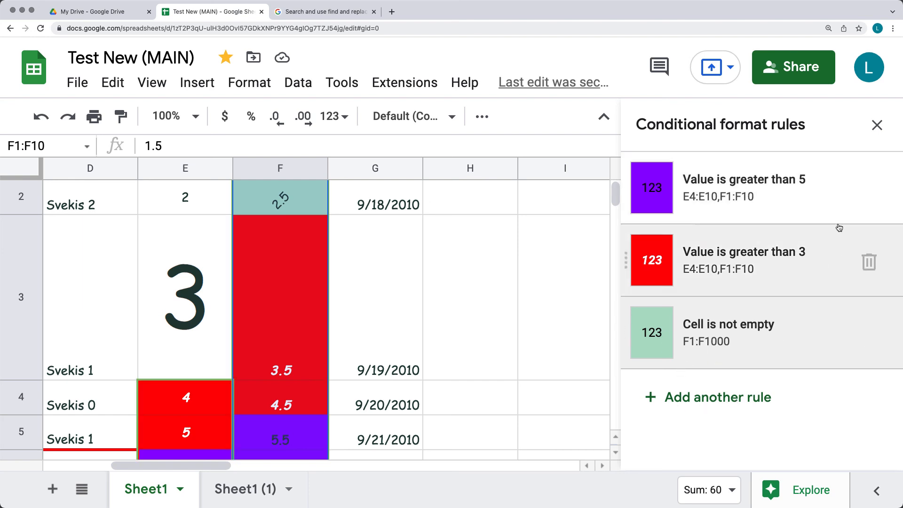
{"action": "left_click", "coordinate": [876, 125]}
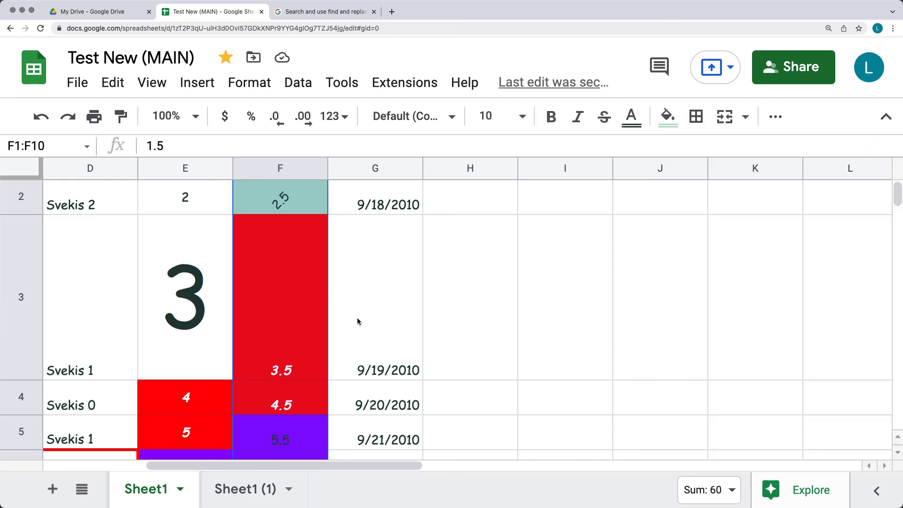
- Replace the values in cells F3 and F4 with 1 to test the conditional formatting rules
{"action": "scroll", "coordinate": [357, 318], "scroll_direction": "up", "scroll_amount": 1}
{"action": "scroll", "coordinate": [357, 318], "scroll_direction": "down", "scroll_amount": 3}
{"action": "left_click_drag", "start_coordinate": [348, 467], "coordinate": [203, 464]}
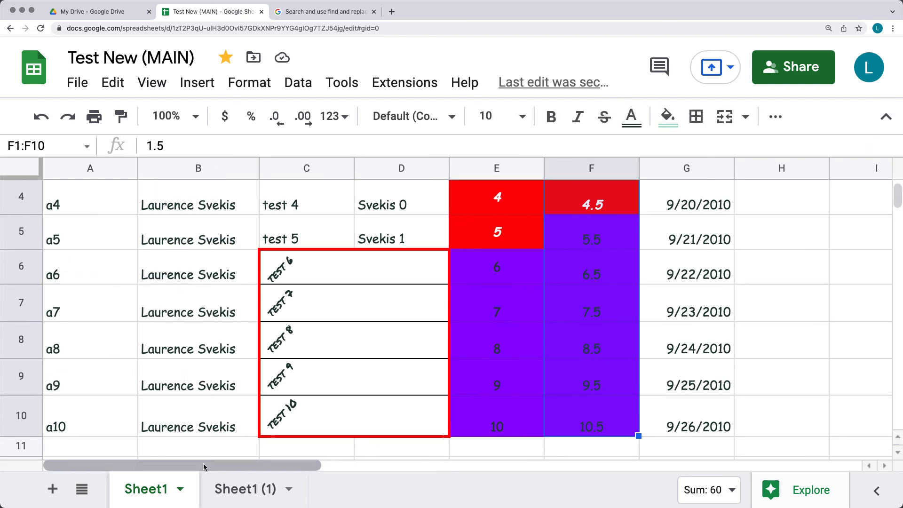
{"action": "scroll", "coordinate": [517, 316], "scroll_direction": "up", "scroll_amount": 3}
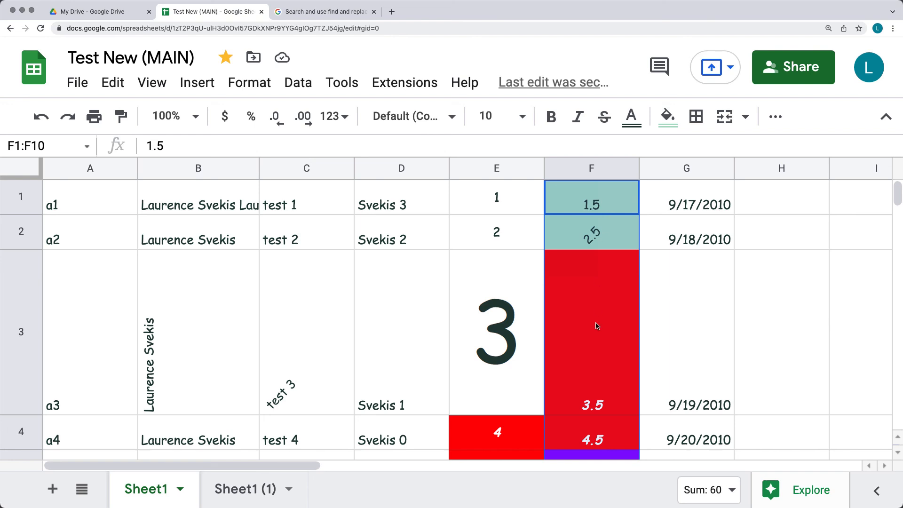
{"action": "left_click_drag", "start_coordinate": [591, 354], "coordinate": [589, 450]}
{"action": "type", "text": "1"}
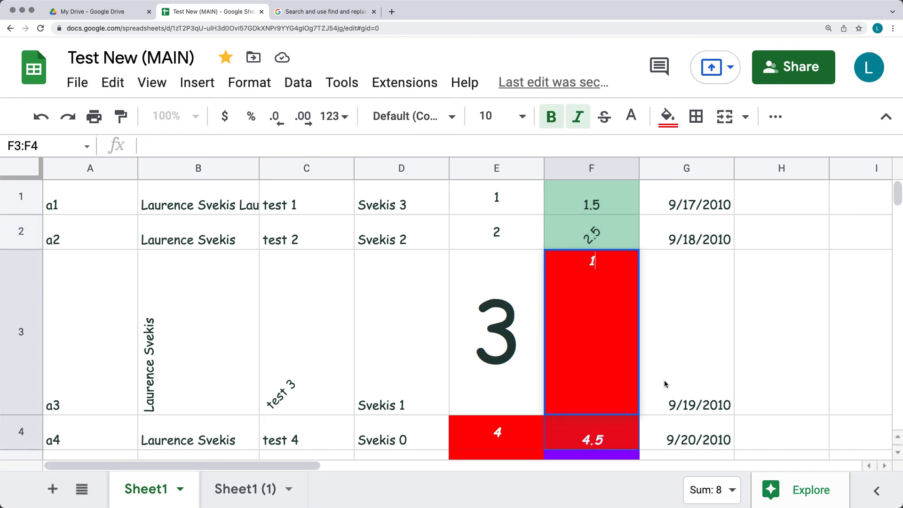
{"action": "left_click", "coordinate": [683, 371]}
{"action": "left_click", "coordinate": [590, 435]}
{"action": "type", "text": "1"}
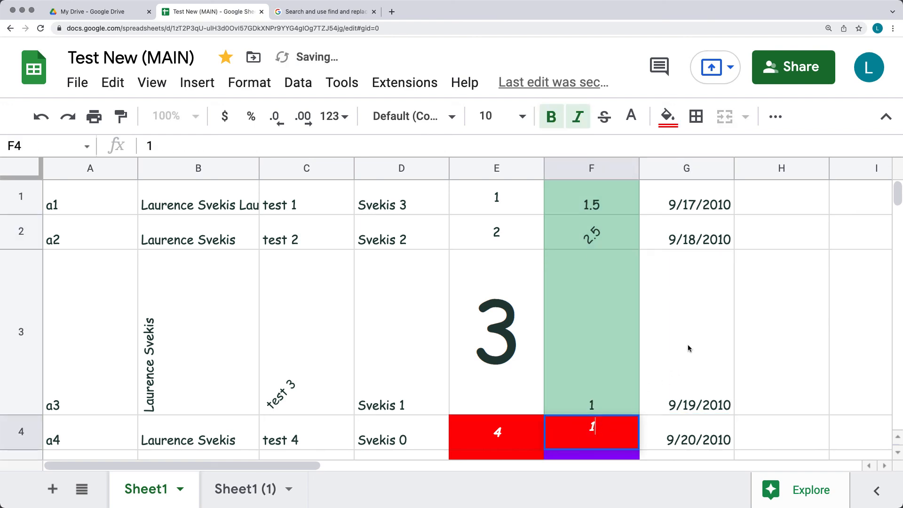
{"action": "left_click", "coordinate": [686, 344]}
- Set cells E8 through E10 to 1 and review the formatting in columns E and F
{"action": "scroll", "coordinate": [677, 342], "scroll_direction": "down", "scroll_amount": 5}
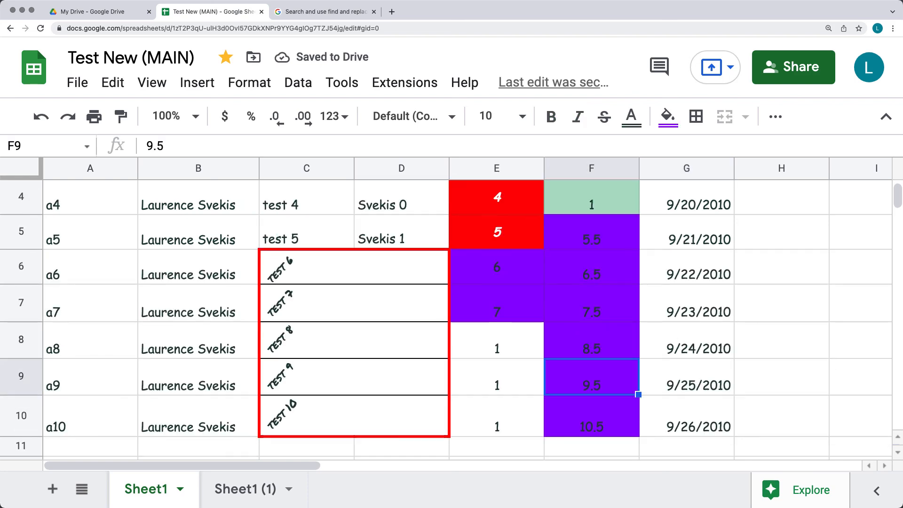
{"action": "left_click", "coordinate": [466, 344]}
{"action": "scroll", "coordinate": [370, 309], "scroll_direction": "up", "scroll_amount": 3}
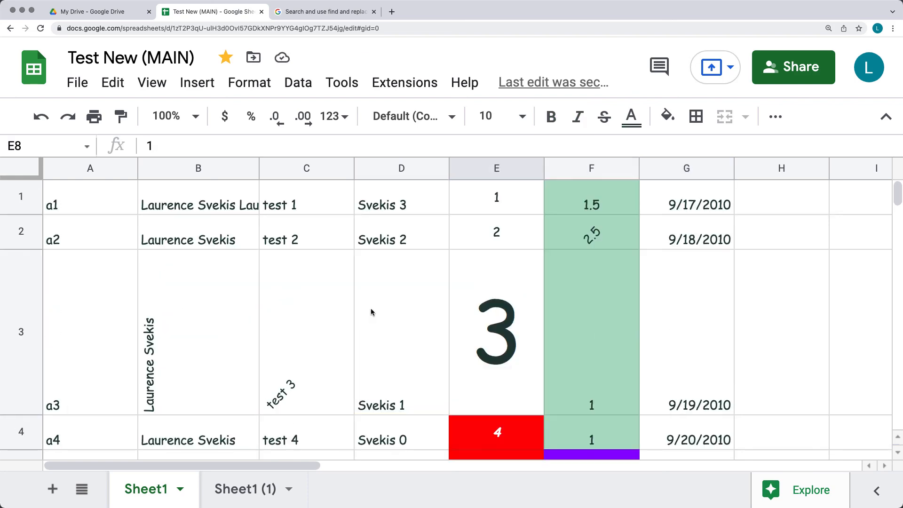